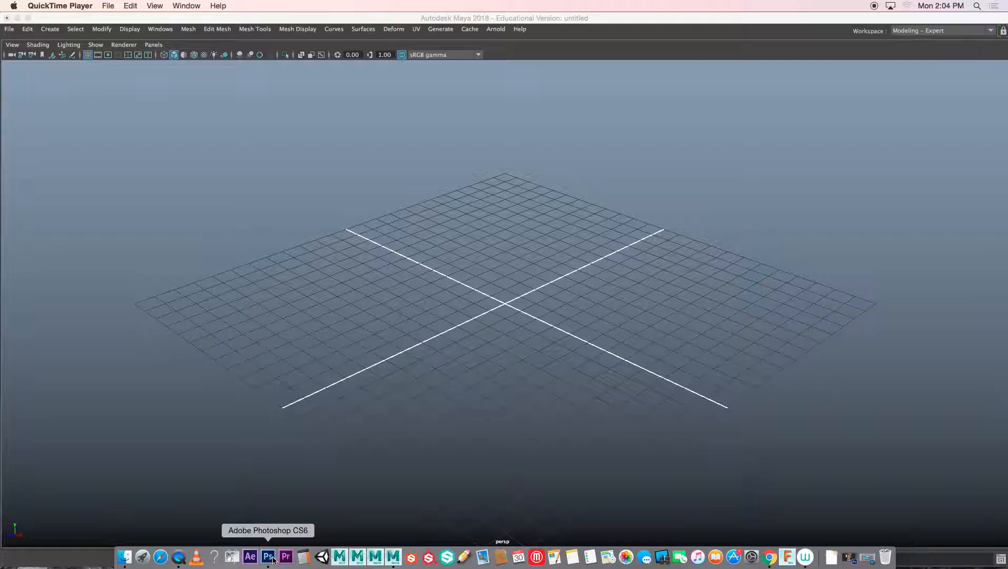
Step: In Finder, browse from the Desktop through 2017_2018 Classes into the SpaceShip folder and select rocketship.psd
right_click(272, 553)
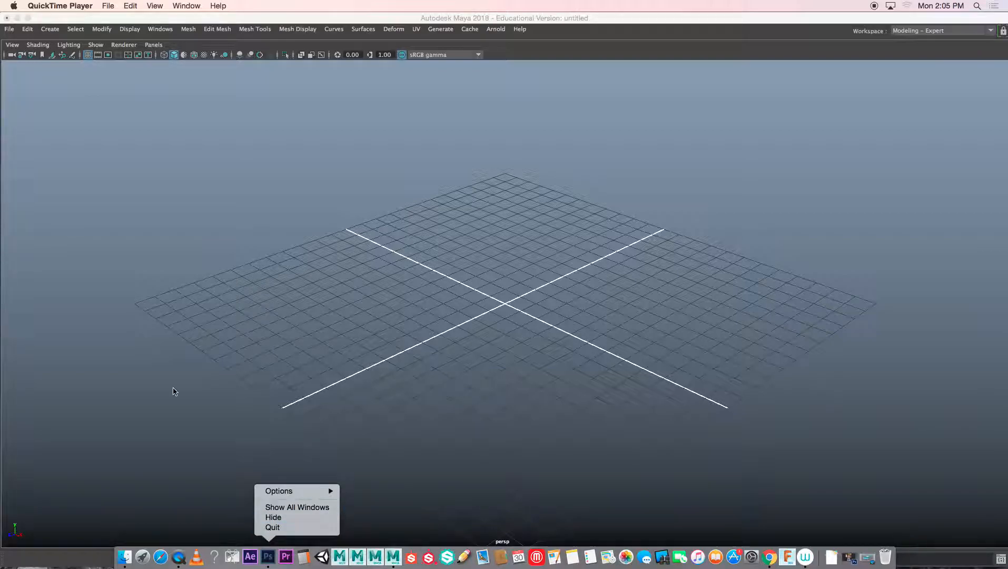
click(121, 561)
click(123, 558)
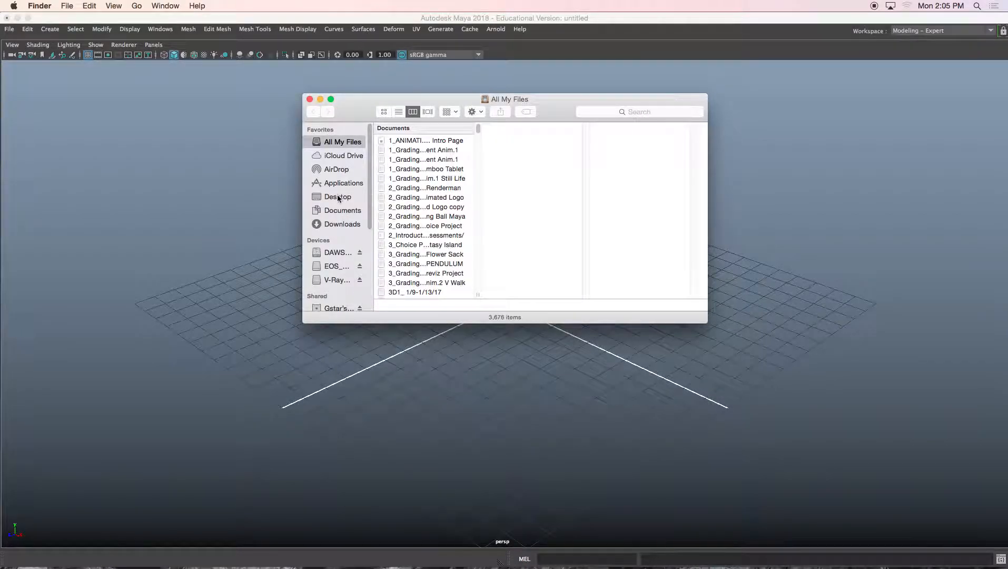
click(338, 197)
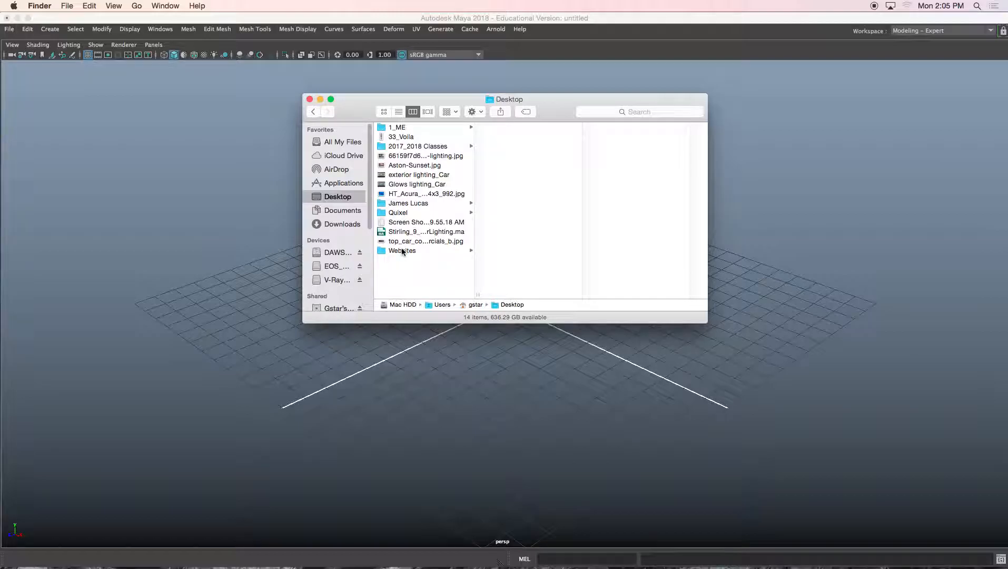
click(399, 128)
click(416, 146)
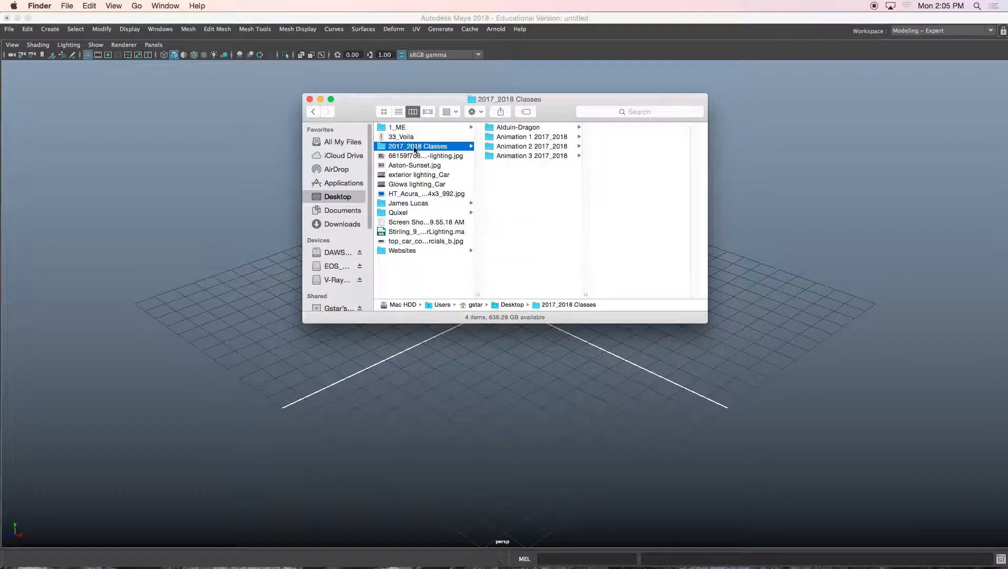
click(508, 155)
click(509, 138)
click(618, 156)
click(627, 147)
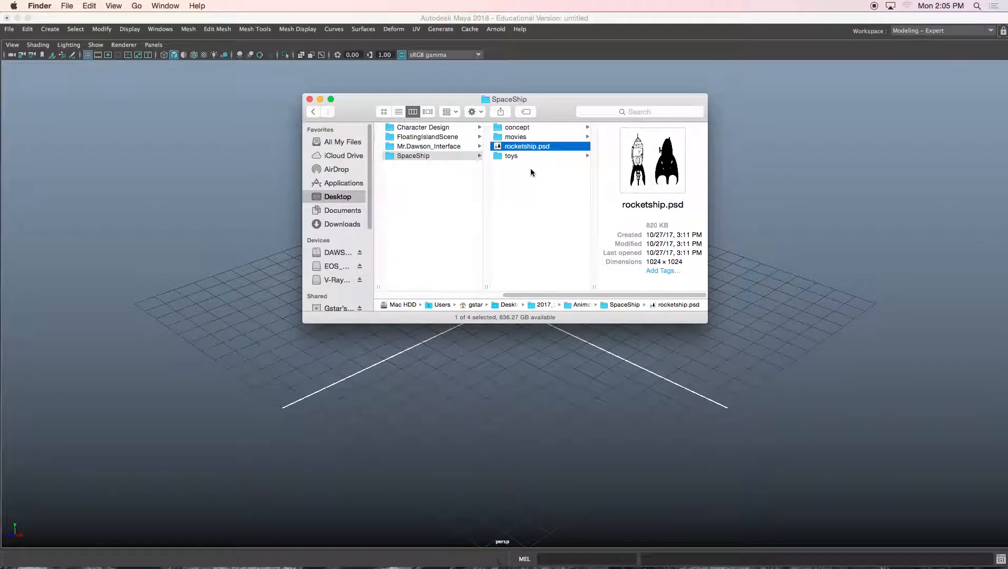
Step: Preview rocketship.psd, then open it in Photoshop
key(space)
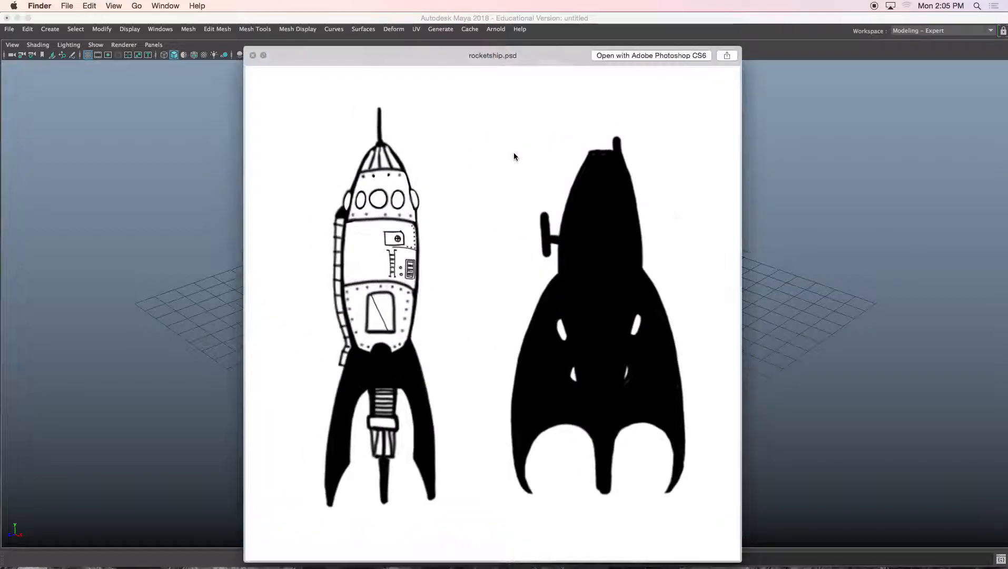
key(space)
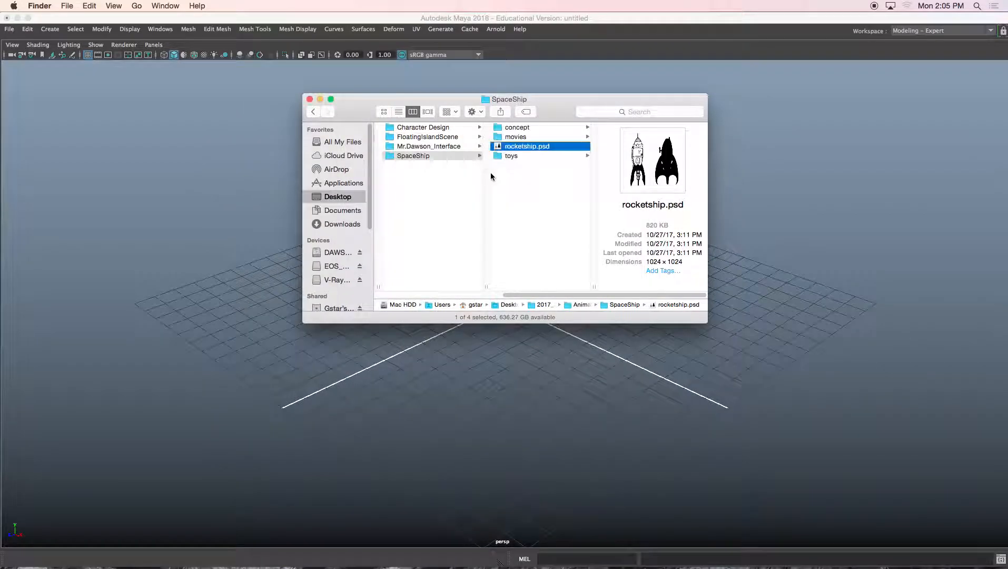
double_click(514, 148)
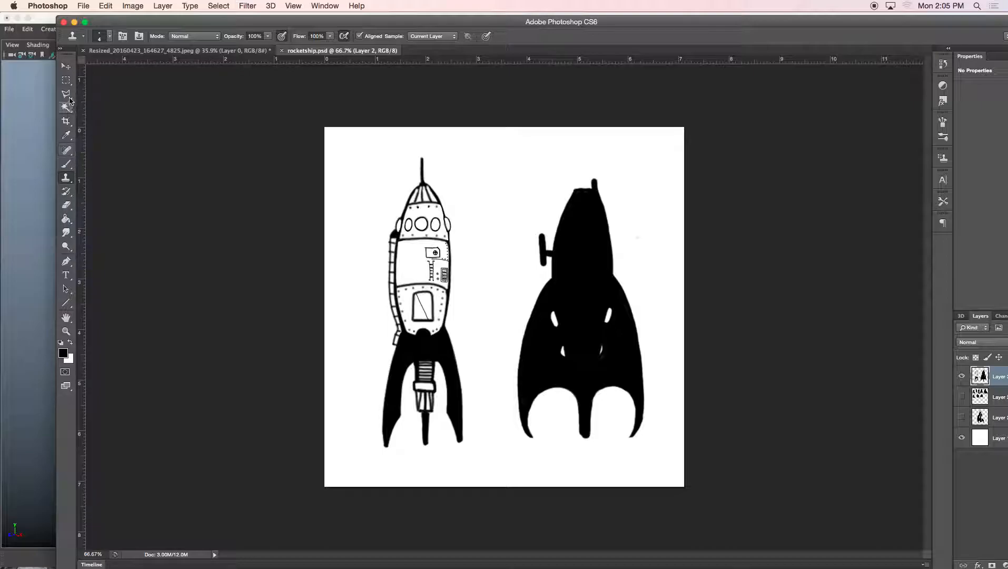
Step: Crop the canvas down to the left, detailed rocket drawing using the Crop tool
click(66, 121)
drag(683, 308, 591, 309)
drag(505, 485, 505, 469)
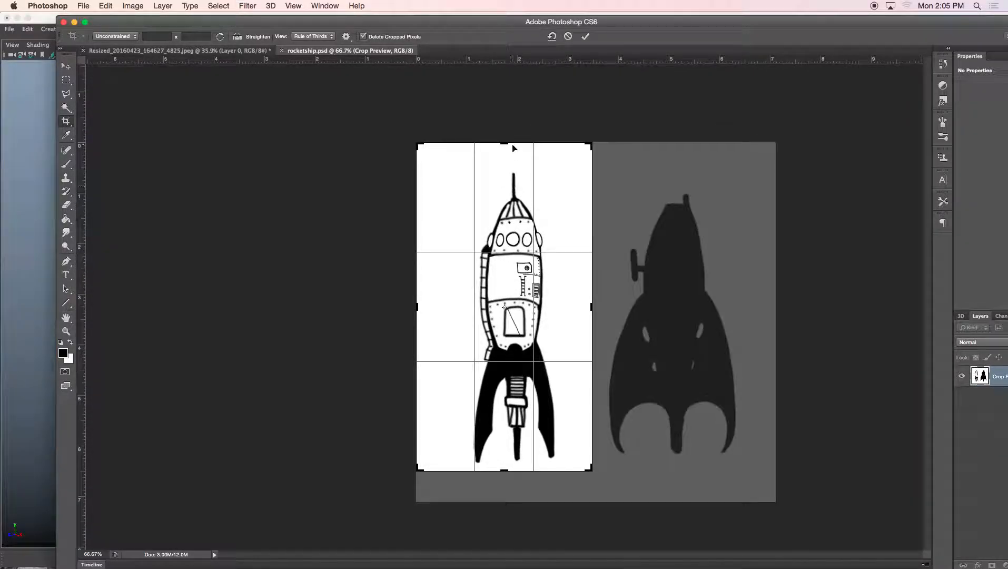
drag(503, 141, 501, 155)
drag(417, 304, 432, 303)
key(Return)
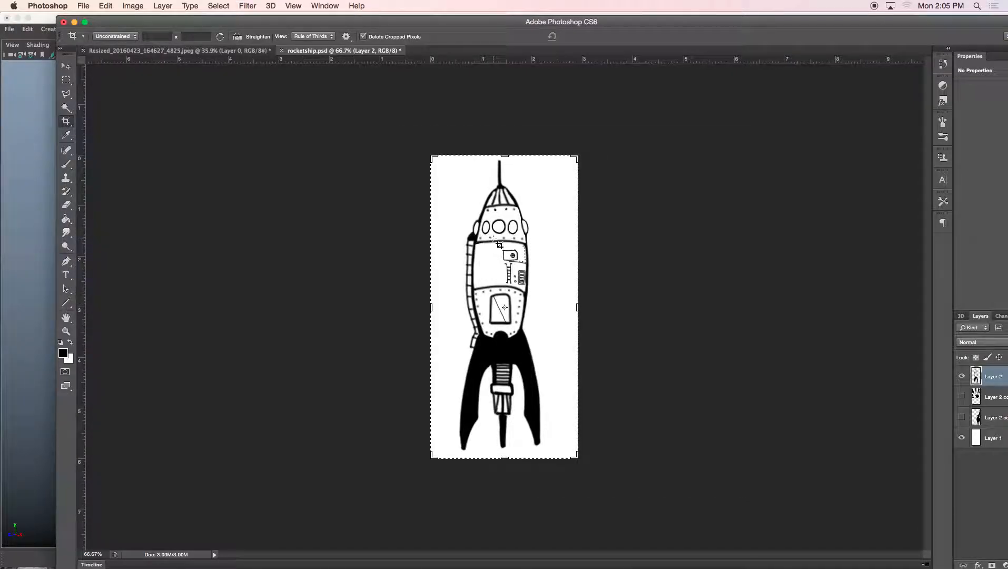
Step: Save the cropped image to the Desktop as rocketship.jpg in JPEG format
key(super+0)
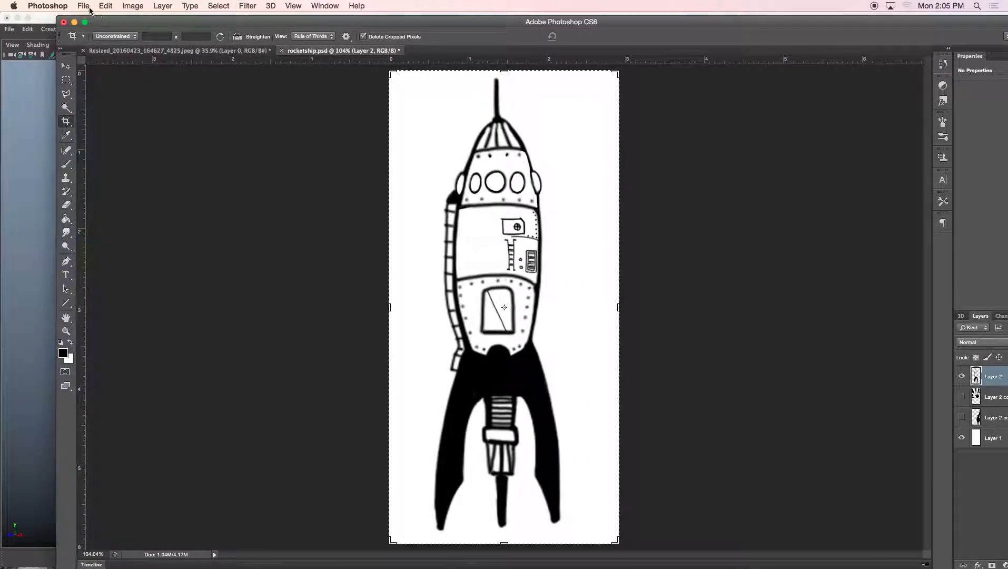
click(89, 7)
click(346, 114)
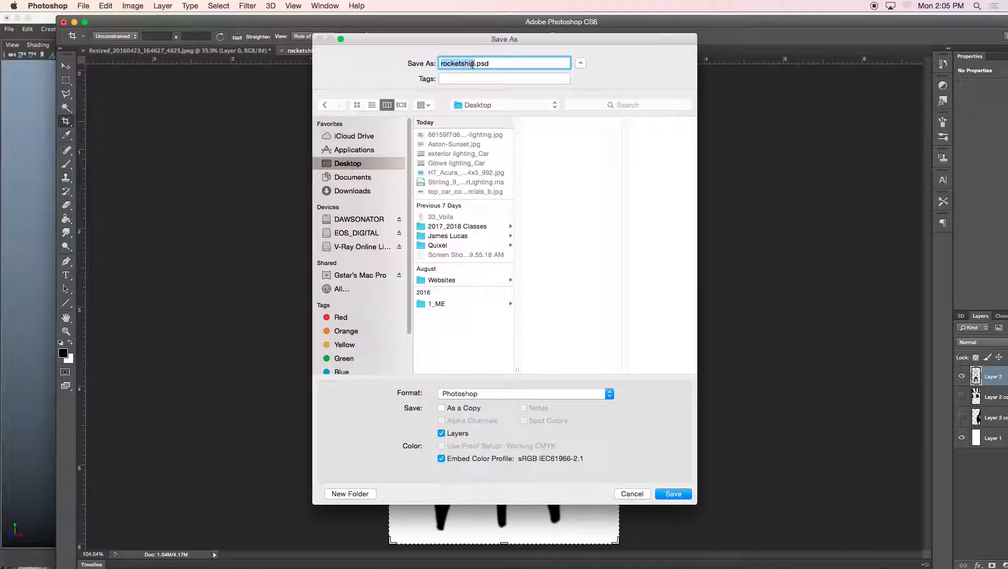
click(515, 393)
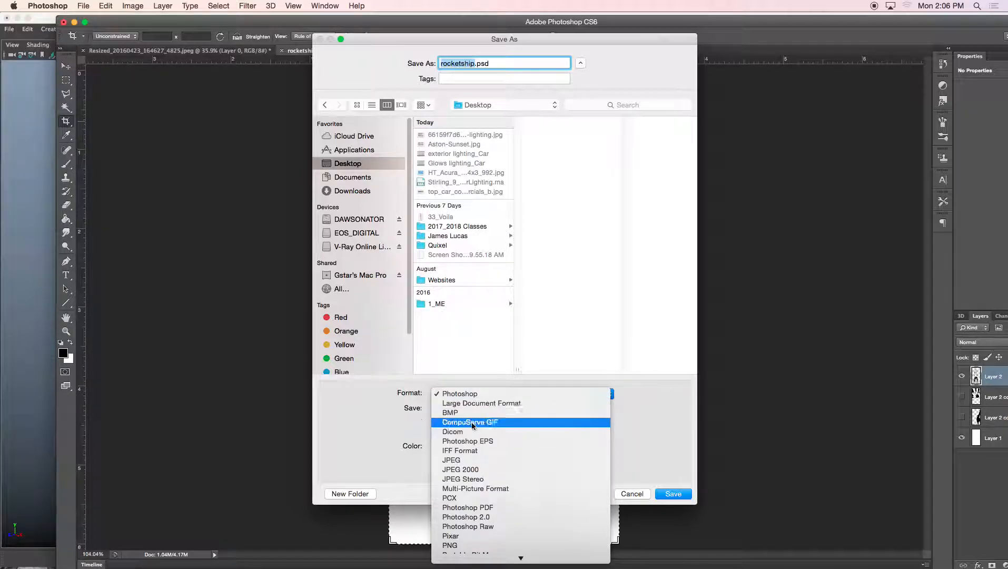
click(668, 489)
click(564, 215)
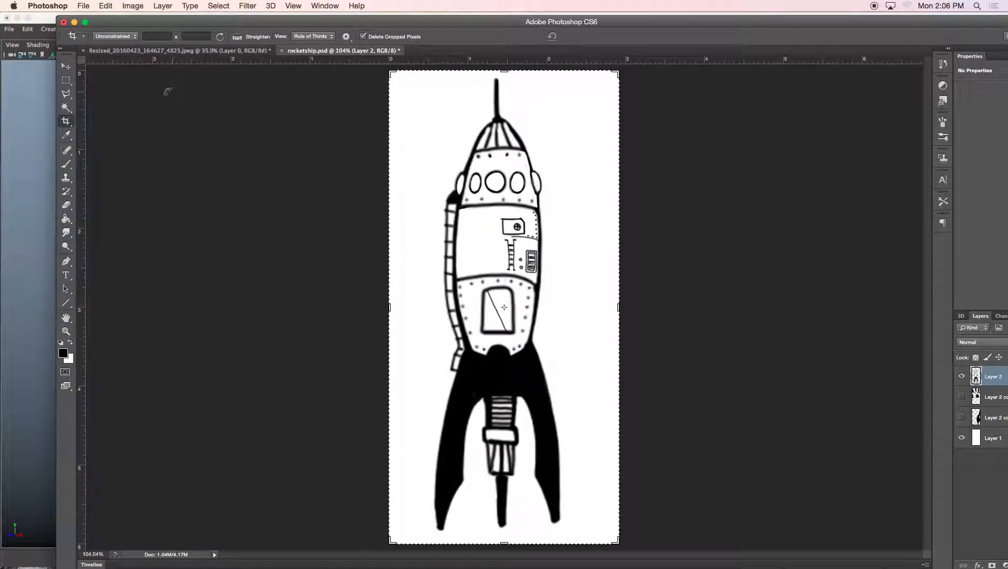
Step: Switch back to Maya and maximize the front view
click(74, 22)
click(197, 66)
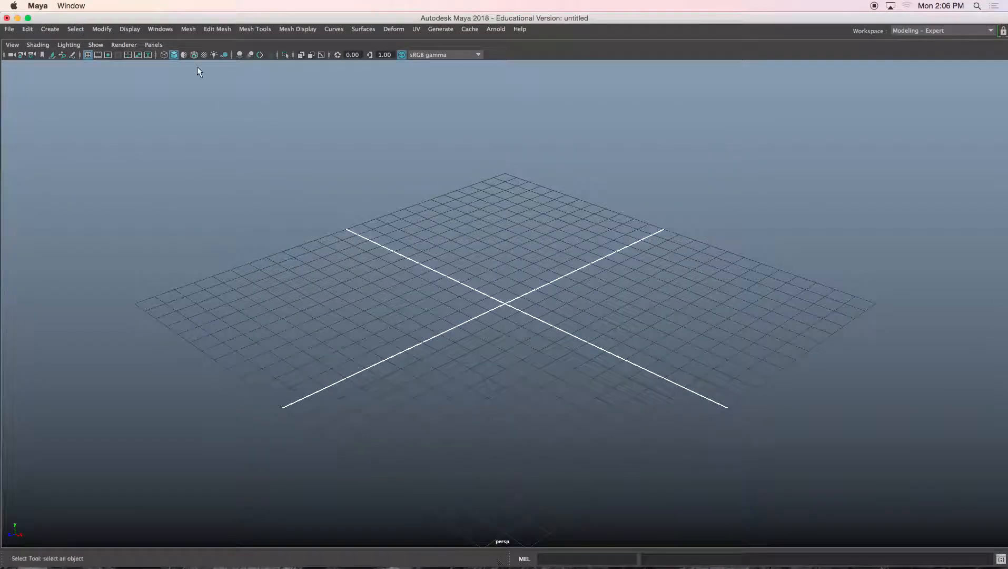
key(space)
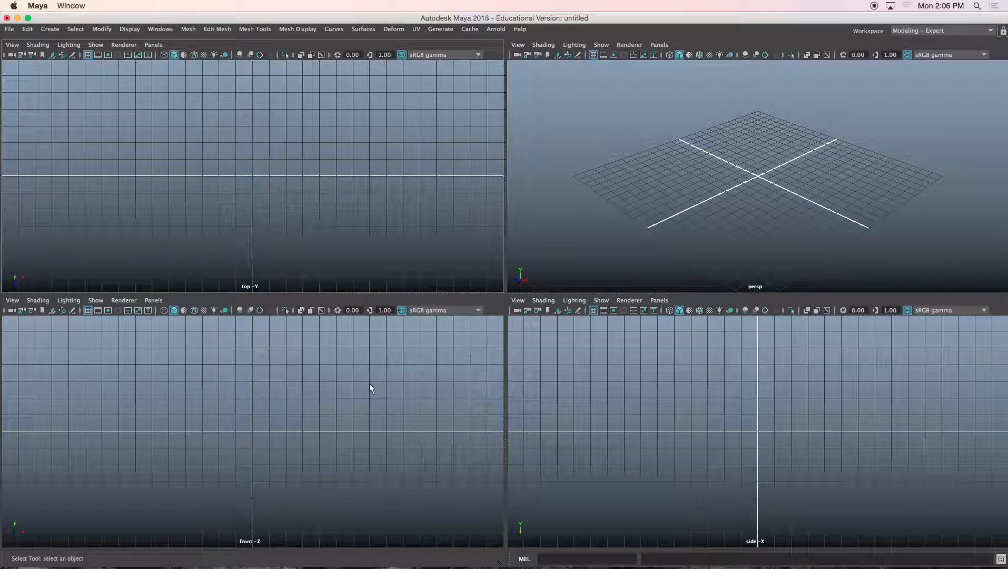
key(space)
alt+middle_drag(535, 213, 494, 323)
scroll(495, 323, down, 1)
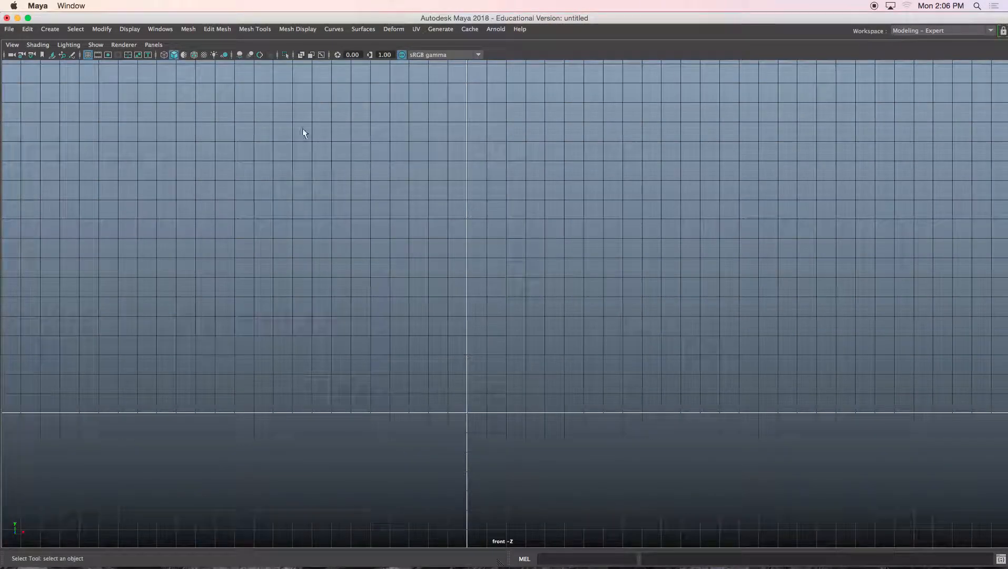
Step: Import rocketship.jpg from the Desktop as an image plane in the front view
click(12, 46)
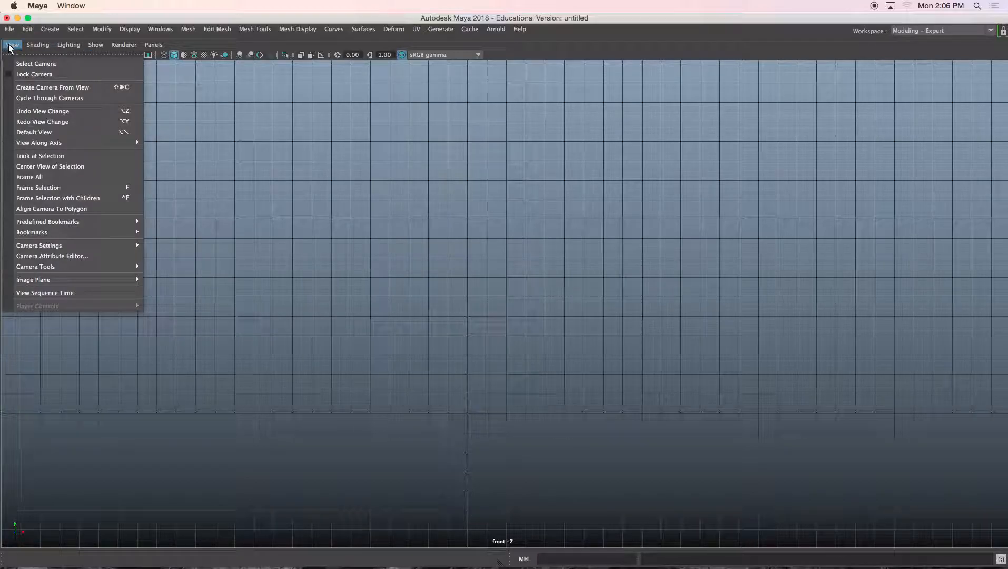
mouse_move(26, 279)
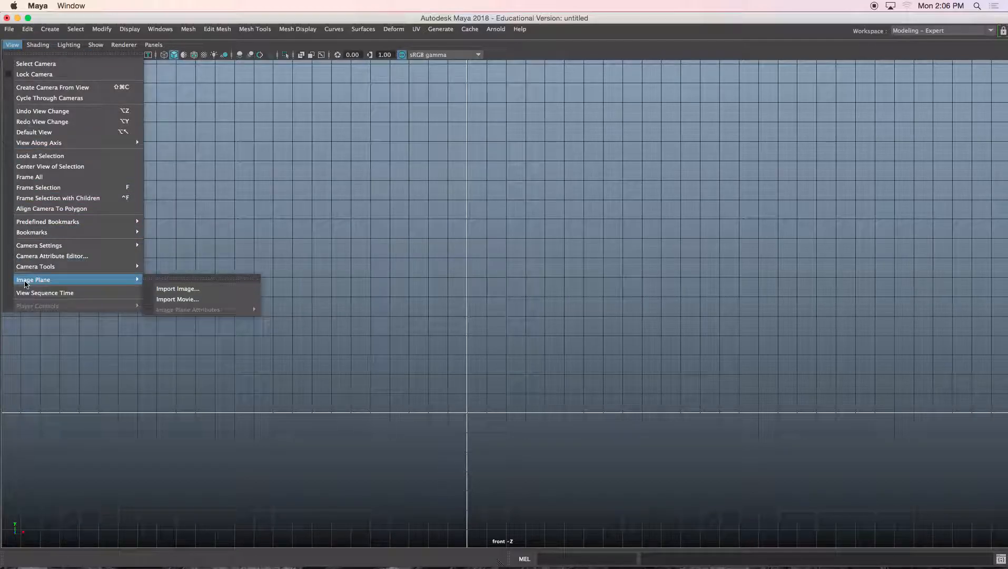
click(183, 293)
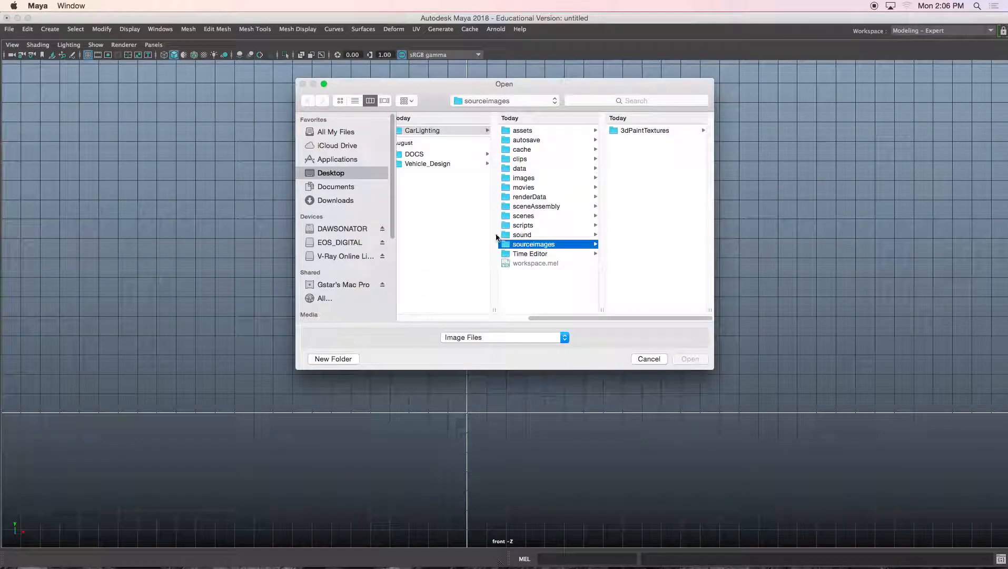
click(330, 173)
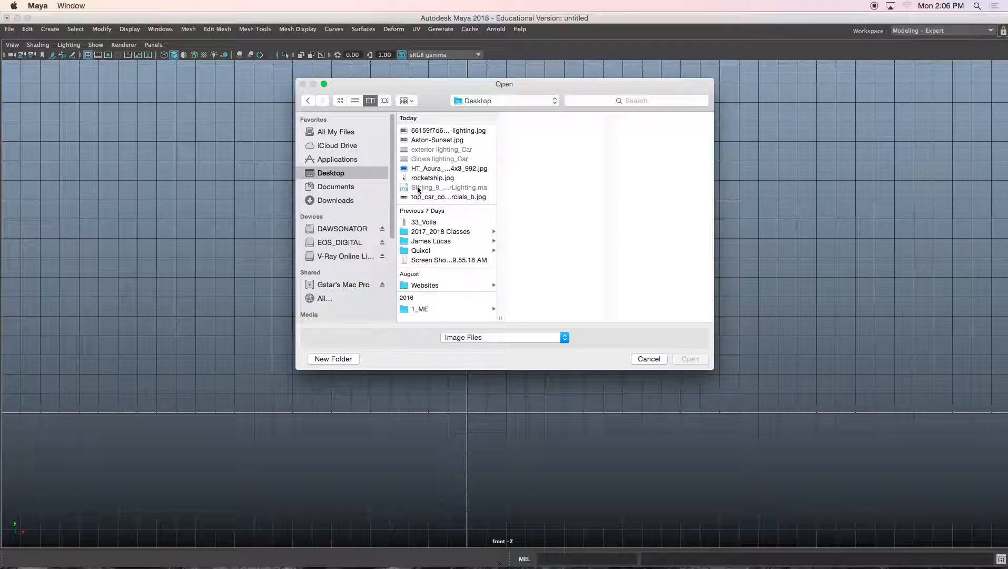
click(432, 178)
click(689, 359)
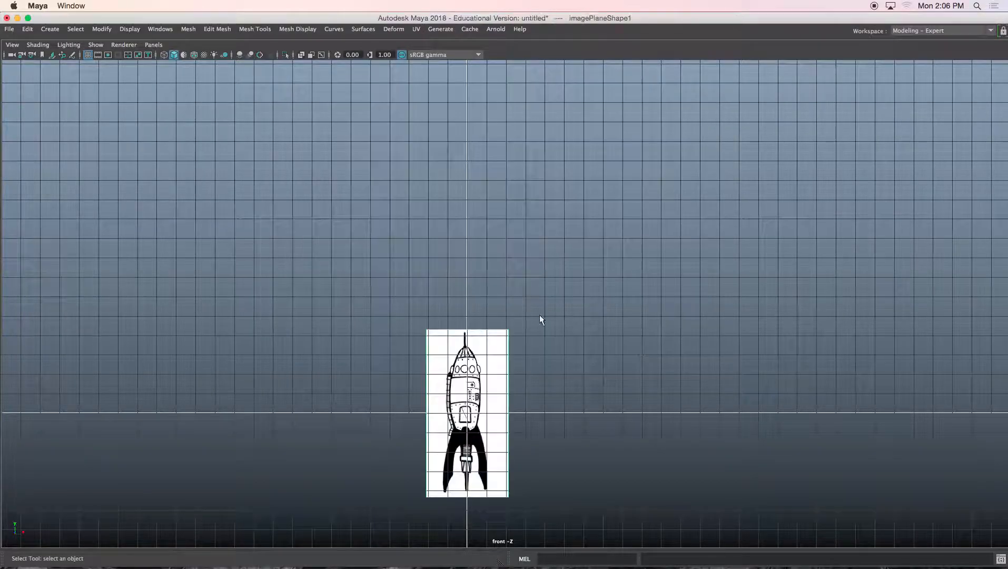
Step: Move the image plane up and scale it larger so the rocket stands above the grid origin
key(w)
drag(467, 376, 474, 249)
key(r)
drag(466, 284, 616, 292)
key(w)
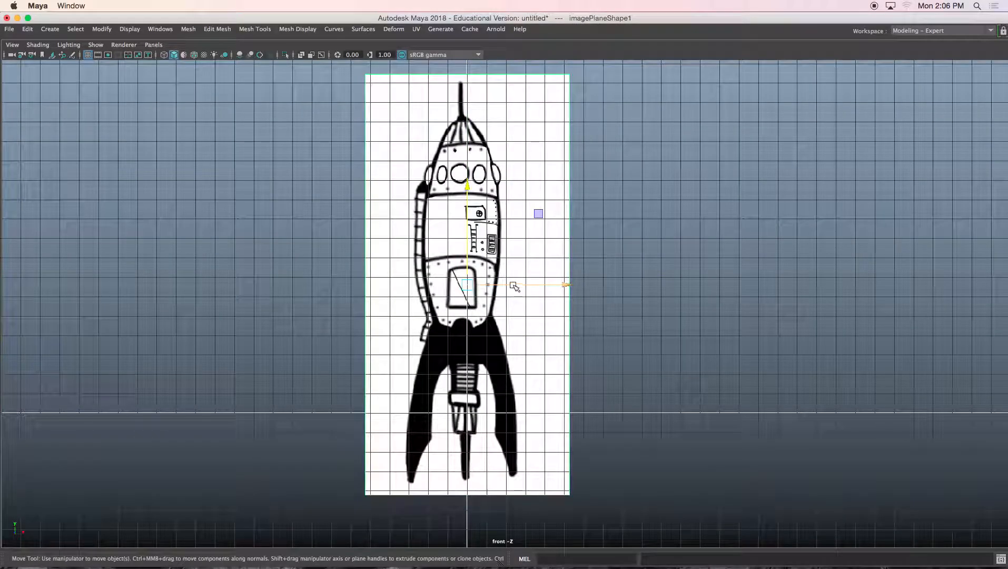
drag(469, 275, 471, 234)
alt+middle_drag(523, 222, 500, 393)
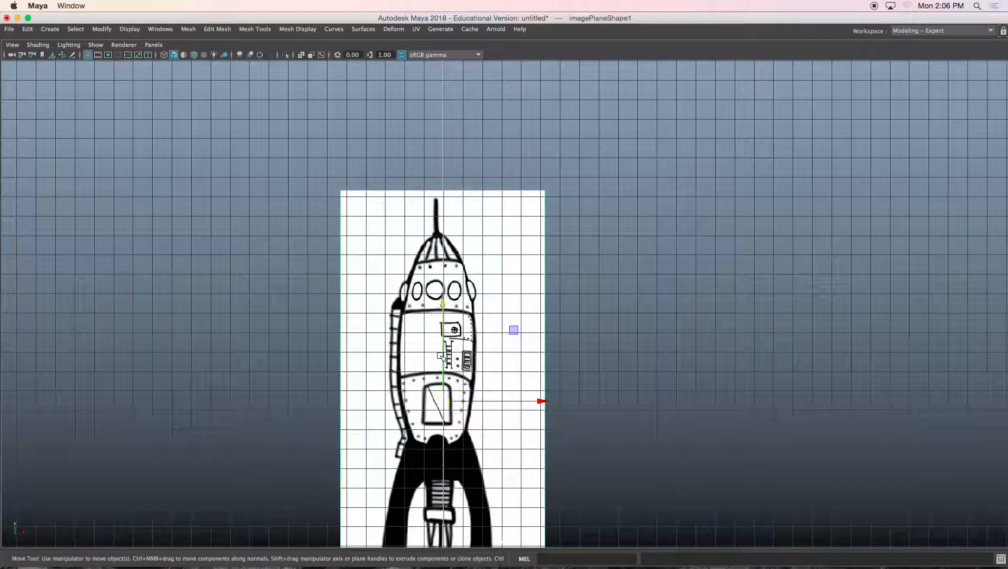
alt+middle_drag(441, 356, 449, 253)
drag(450, 299, 456, 296)
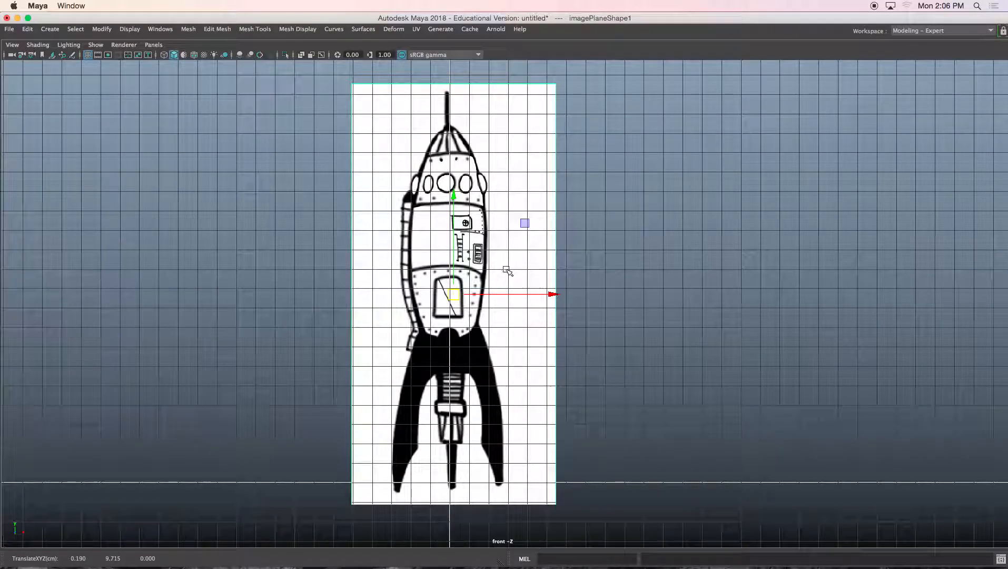
key(space)
key(space)
alt+drag(600, 259, 564, 354)
drag(442, 324, 480, 353)
alt+drag(445, 404, 463, 265)
key(space)
key(space)
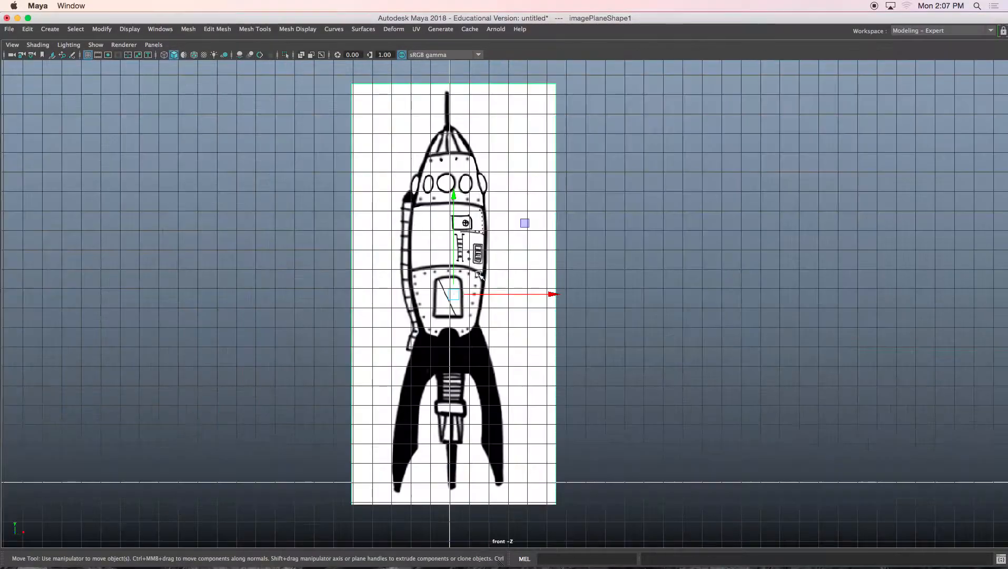
Step: Hide the grid in the front view while zoomed in on the rocket's nose
scroll(478, 275, up, 5)
alt+middle_drag(437, 161, 482, 431)
scroll(444, 319, up, 2)
scroll(475, 343, up, 4)
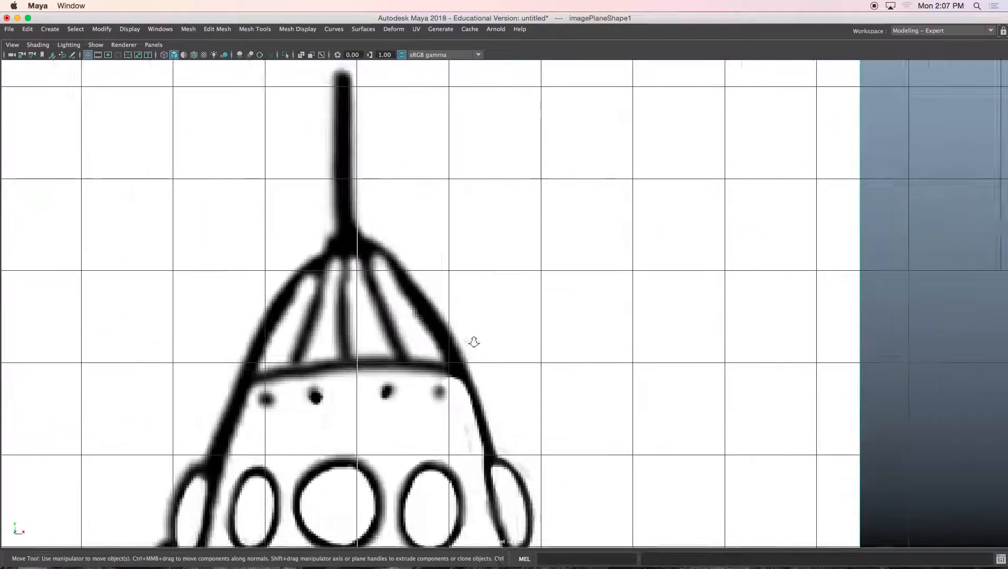
alt+middle_drag(378, 281, 441, 326)
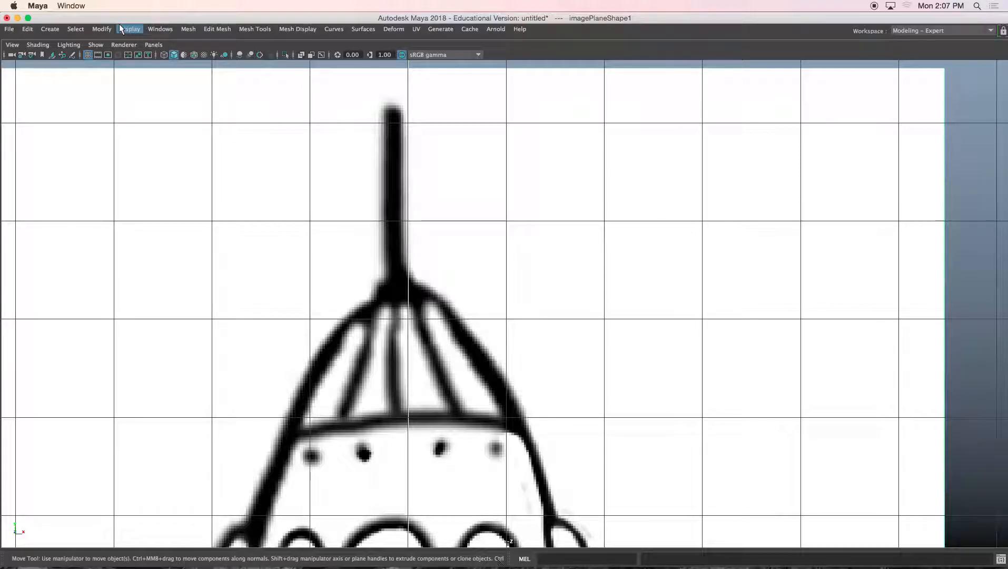
click(88, 55)
click(446, 124)
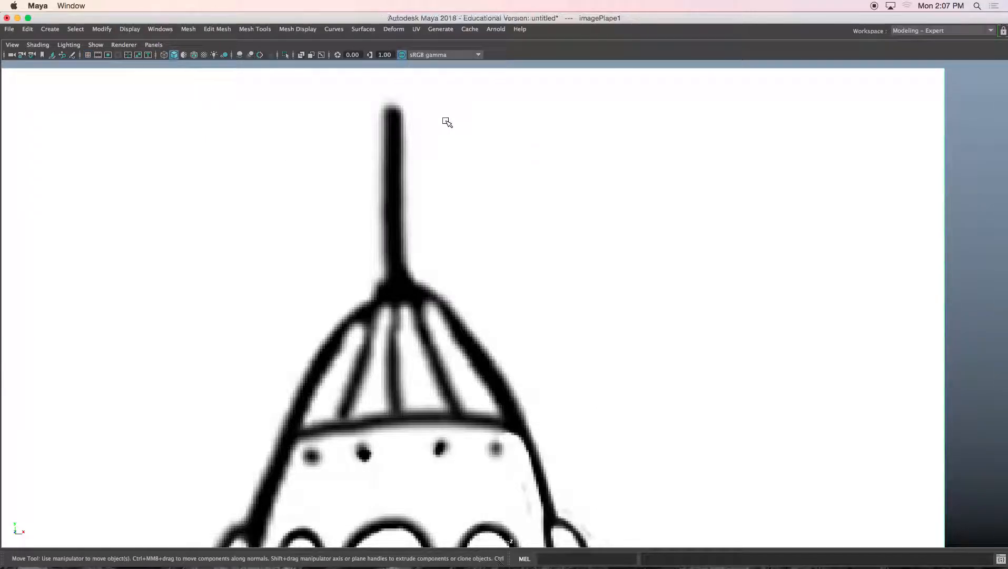
Step: Open the EP Curve Tool settings and set the curve degree to 1 Linear
scroll(446, 124, down, 3)
alt+middle_drag(433, 139, 412, 112)
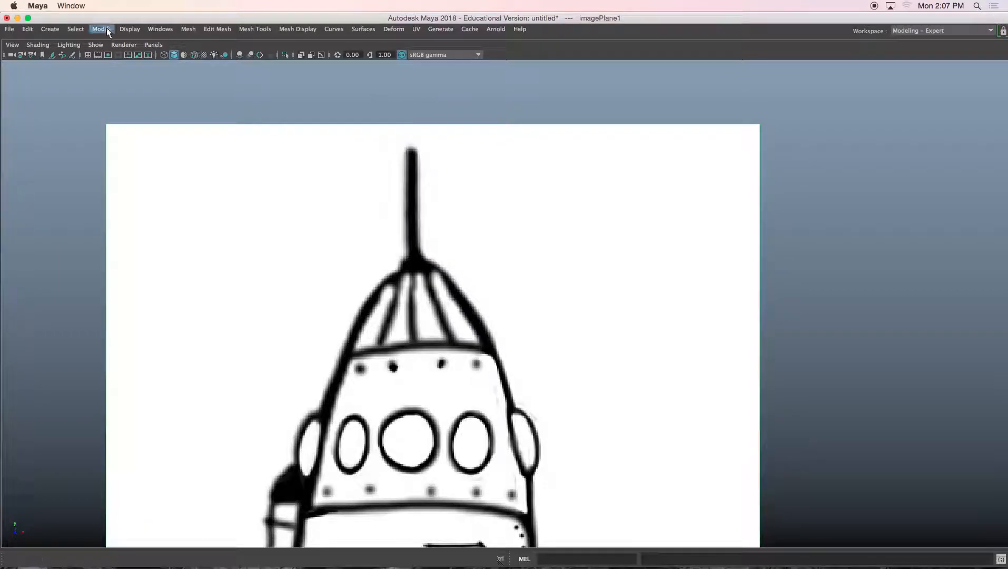
click(53, 29)
mouse_move(83, 108)
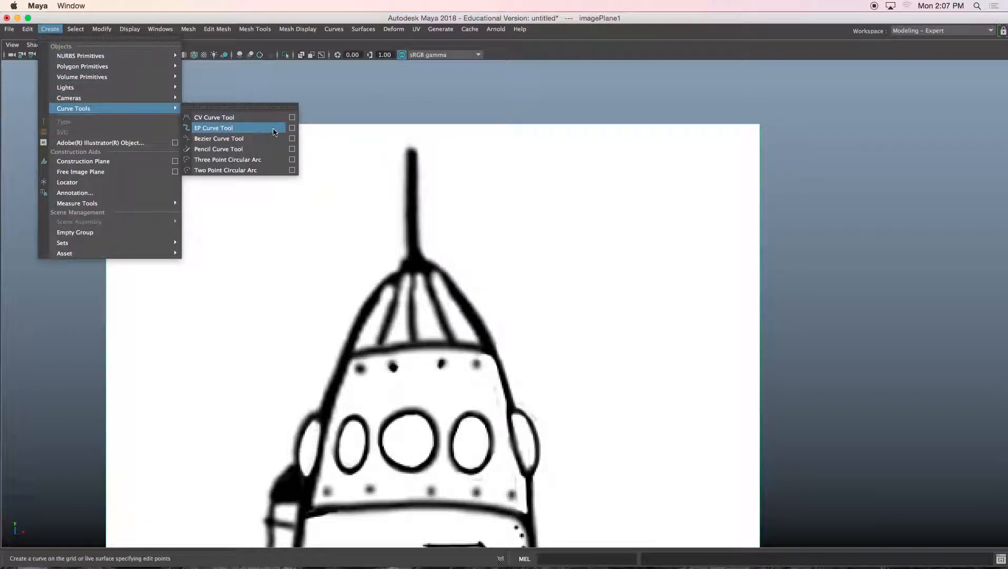
click(291, 129)
drag(280, 101, 638, 100)
drag(731, 526, 729, 195)
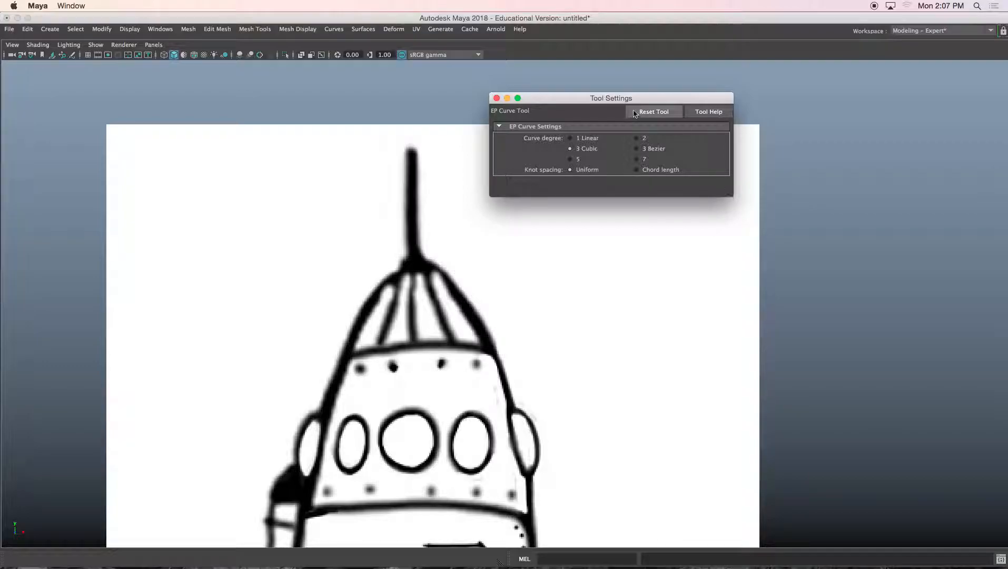
drag(606, 101, 835, 63)
alt+middle_drag(553, 149, 473, 144)
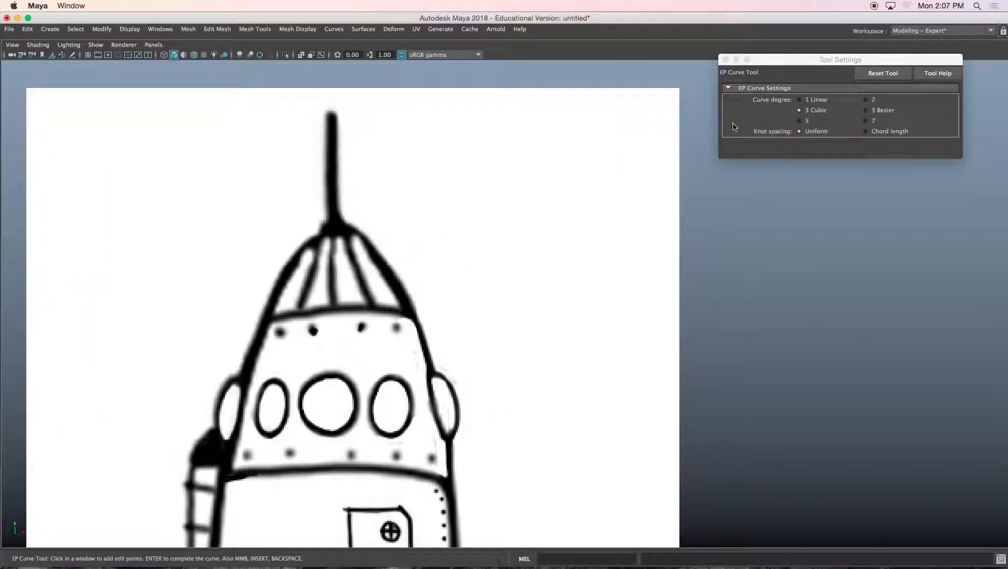
click(813, 101)
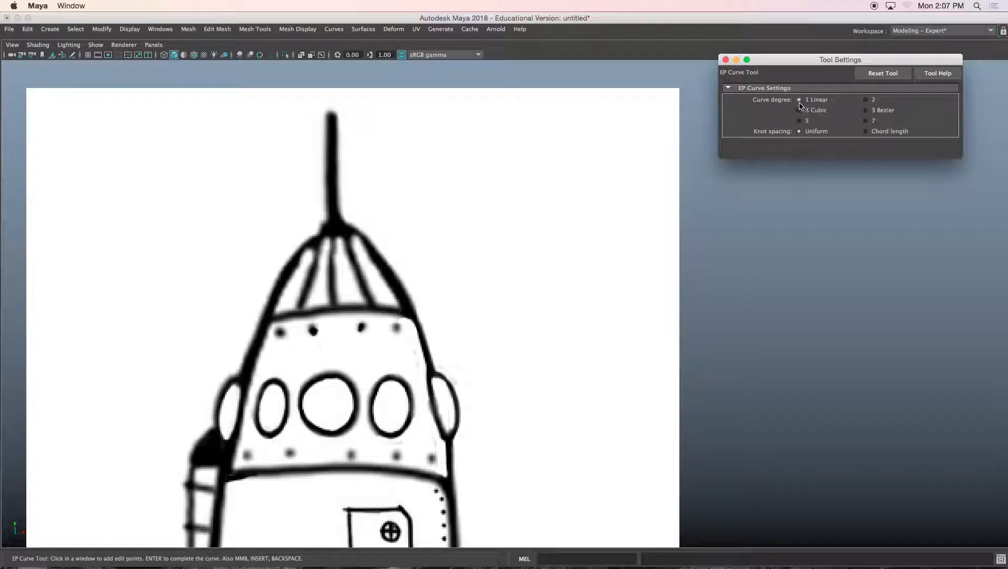
Step: Draw a practice linear EP curve of several points in the empty area right of the rocket's nose
alt+middle_drag(386, 137, 362, 143)
click(363, 144)
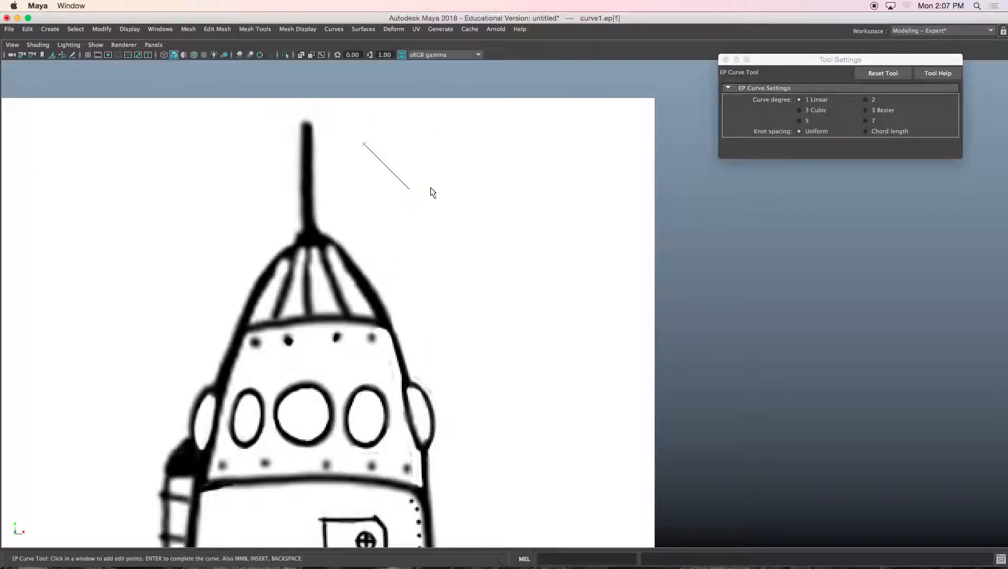
click(521, 227)
click(583, 224)
click(567, 305)
click(473, 286)
click(458, 328)
click(570, 352)
key(w)
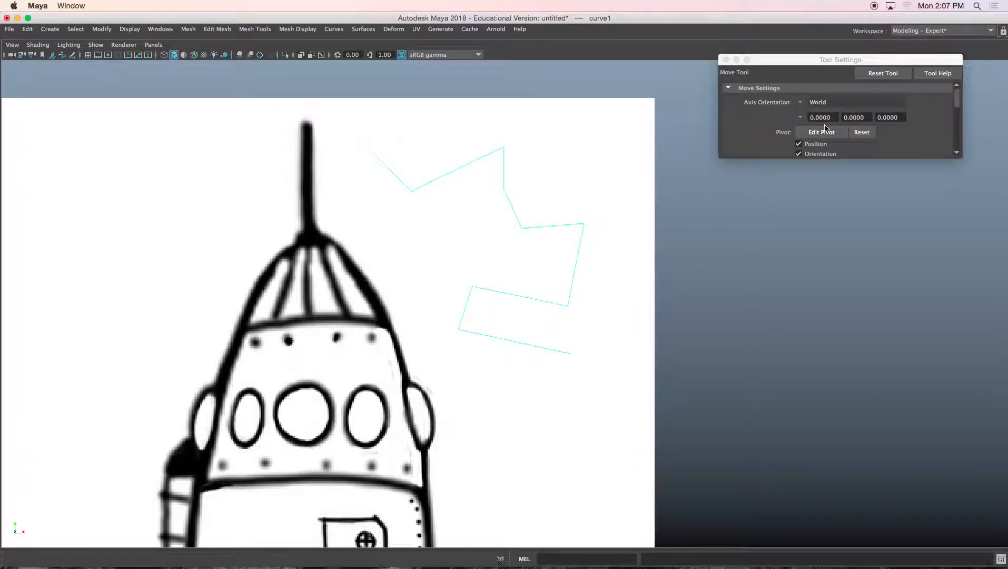
Step: Draw a second practice EP curve of ten points beside the first and complete it
key(y)
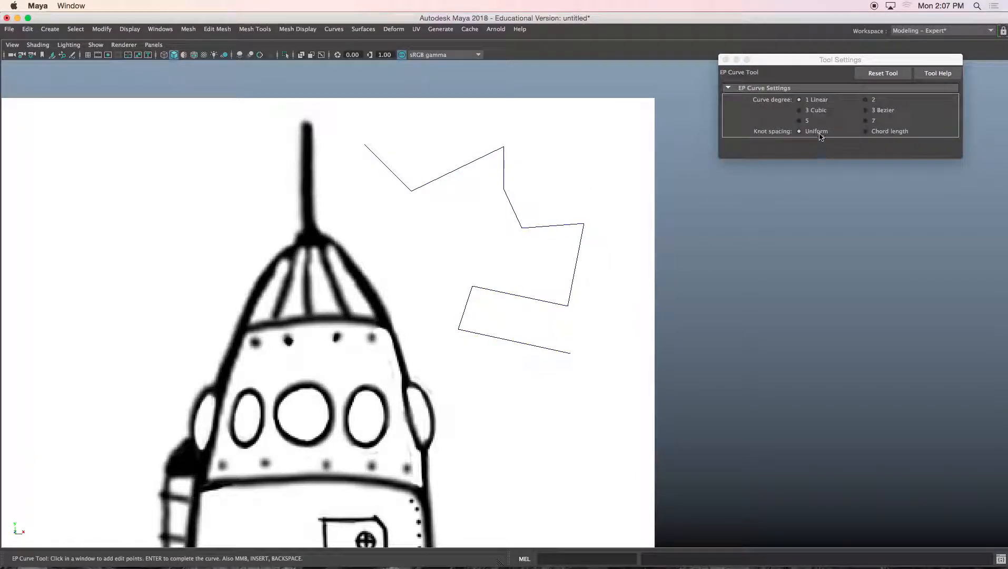
click(368, 195)
click(415, 214)
click(444, 215)
click(408, 250)
click(456, 274)
click(433, 316)
click(456, 356)
click(491, 359)
click(474, 388)
click(549, 393)
key(Return)
Step: Delete both practice curves
key(w)
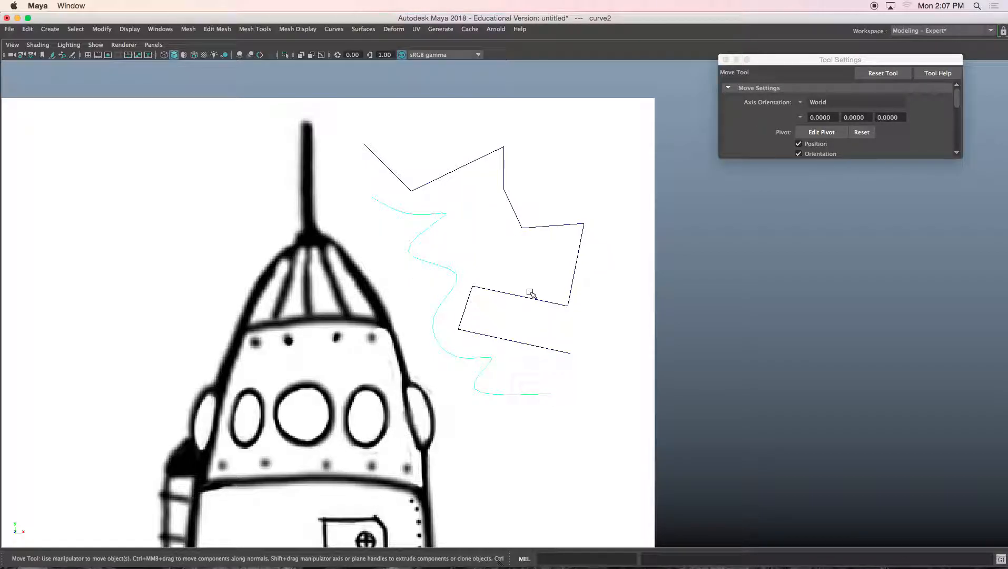
key(Delete)
click(524, 225)
key(Delete)
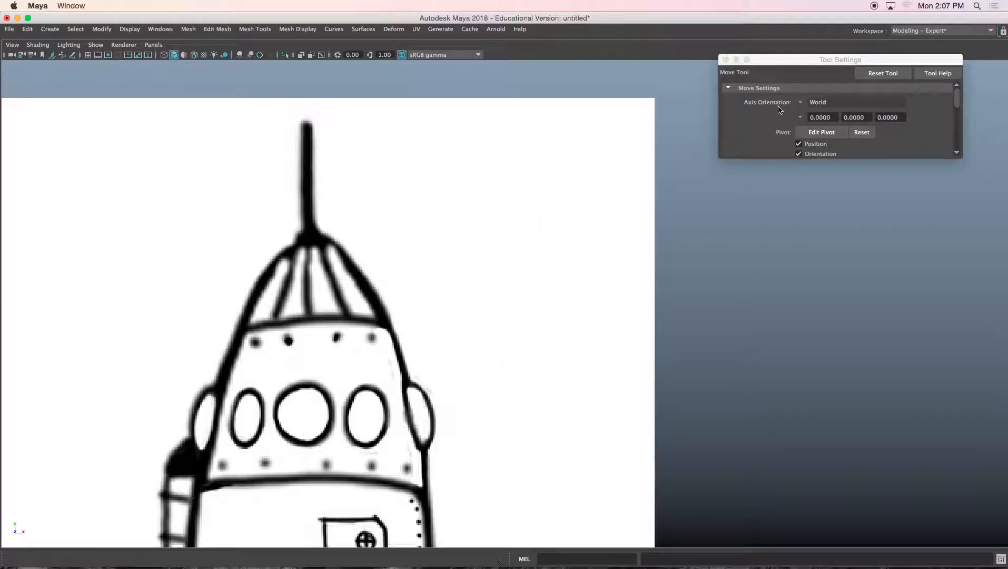
Step: Reopen the EP Curve Tool options with the curve degree set to 1 Linear
key(y)
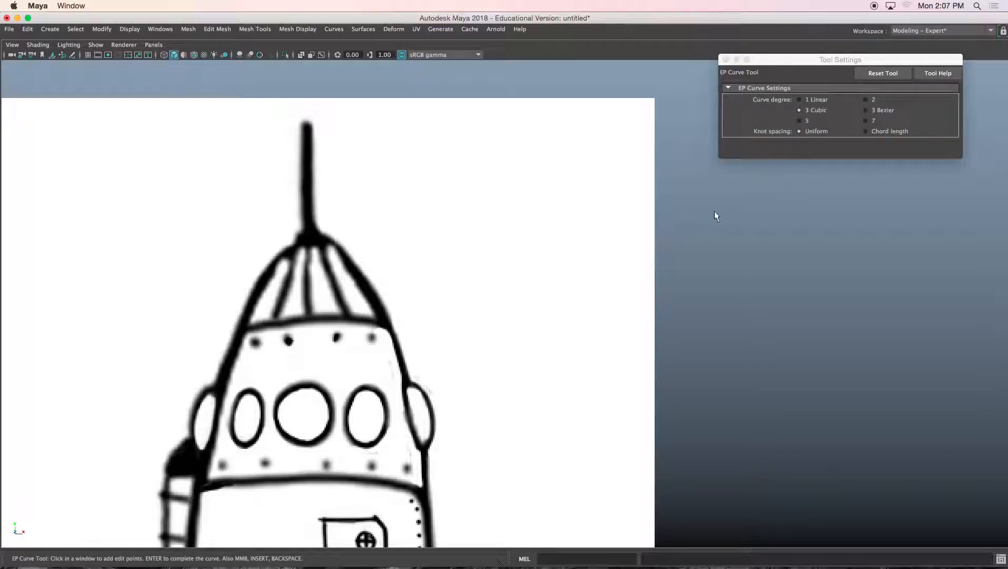
click(798, 100)
click(50, 28)
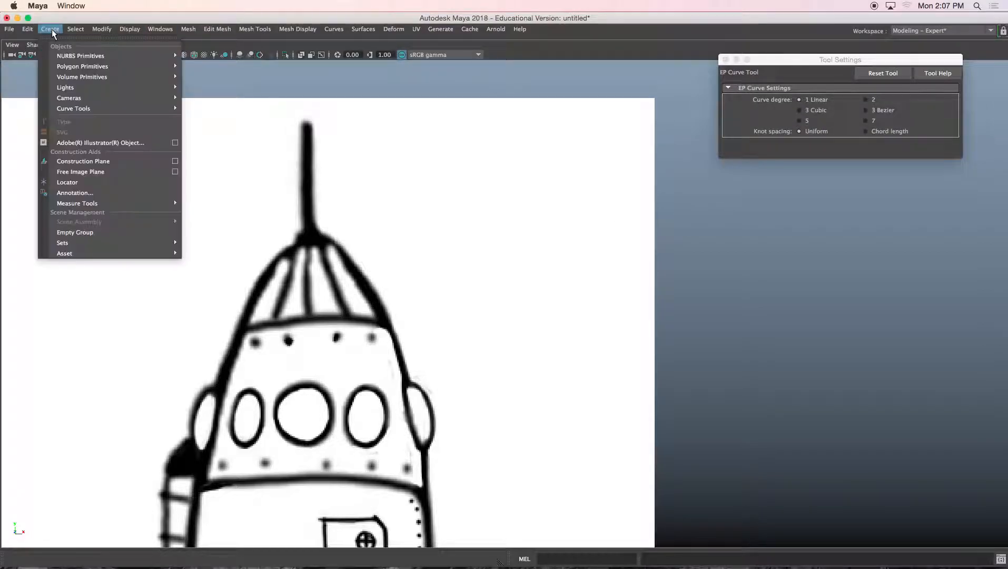
mouse_move(100, 109)
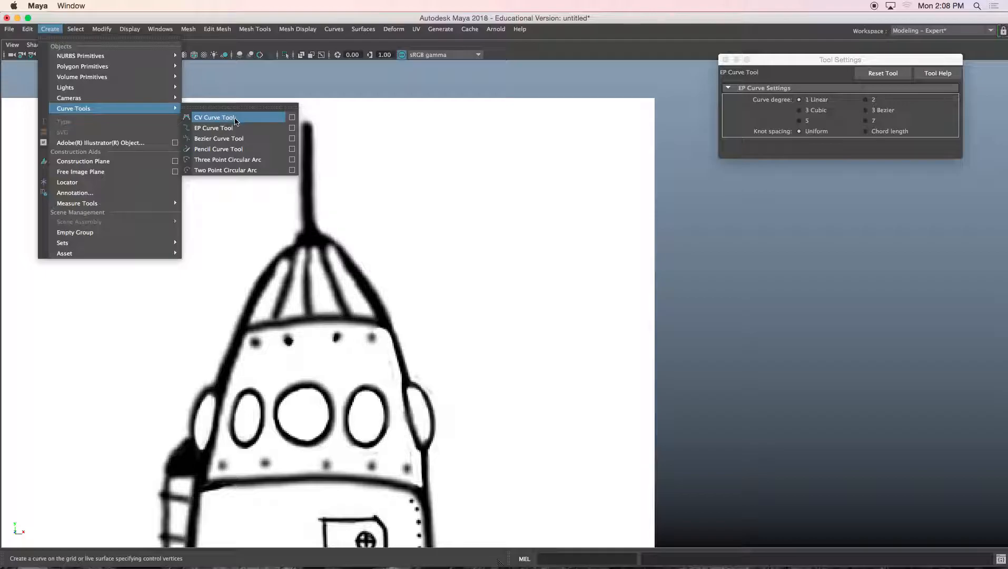
click(291, 129)
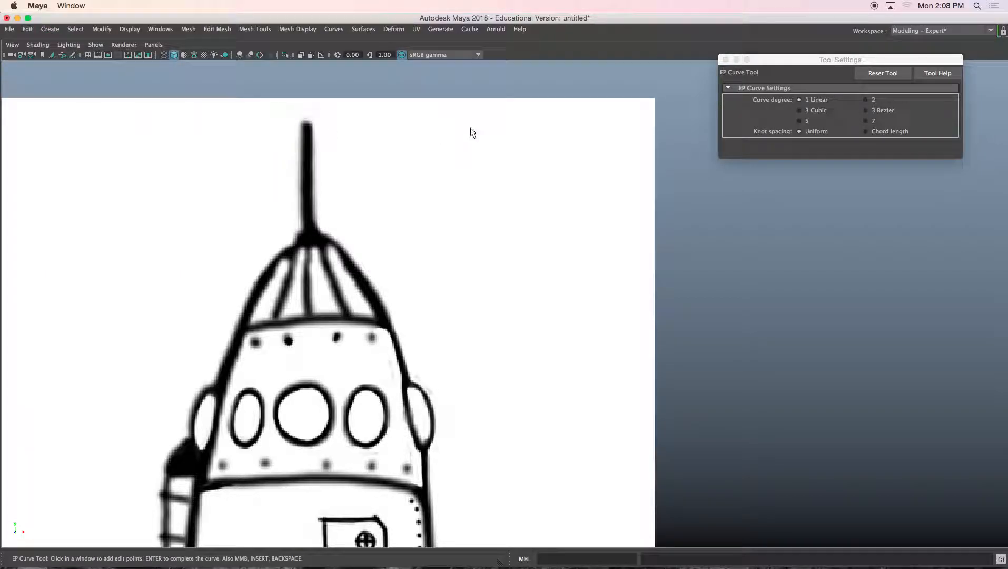
Step: Trace the antenna's right edge with a two-point linear EP curve from its tip down to the nose cone
drag(774, 59, 626, 130)
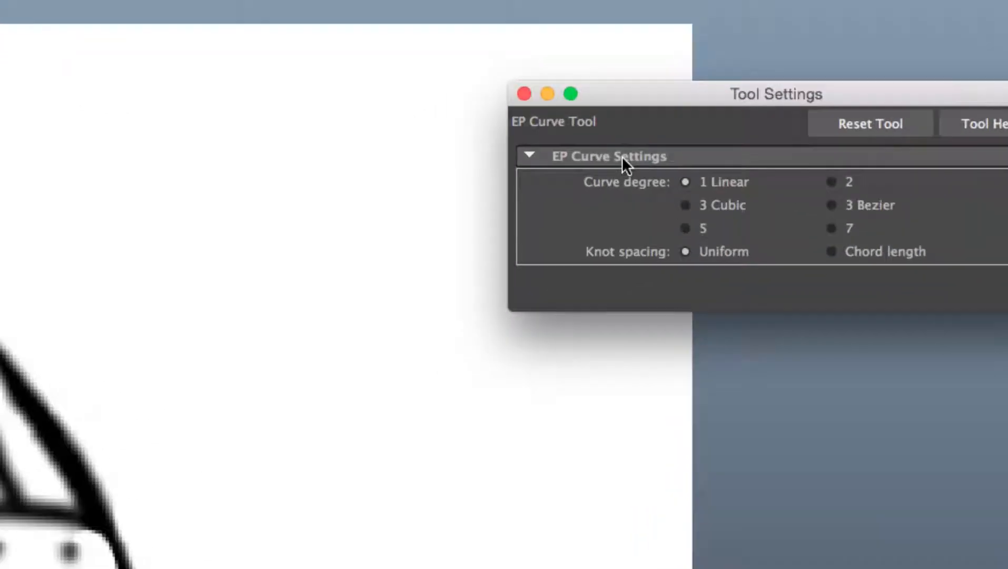
alt+middle_drag(166, 228, 430, 207)
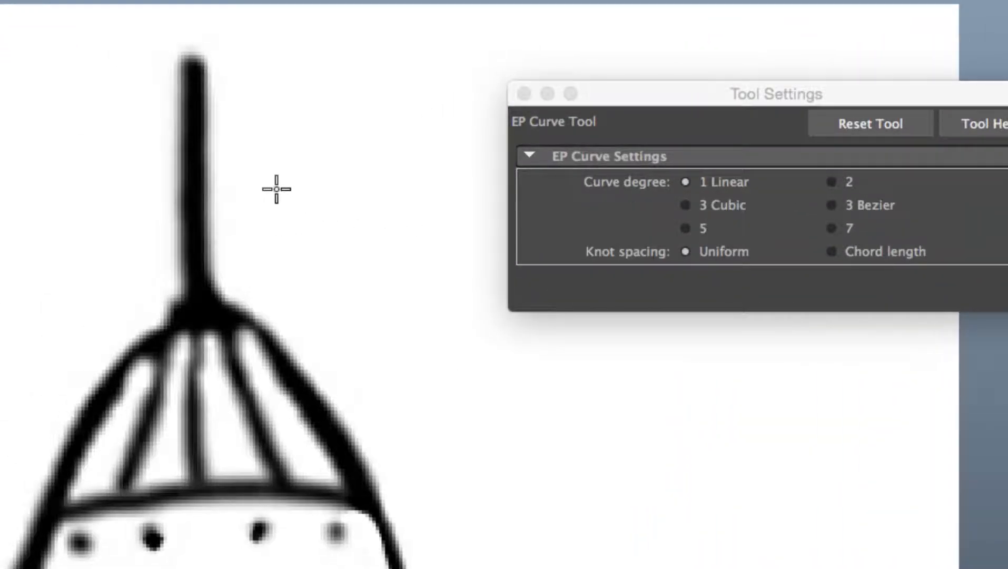
alt+middle_drag(277, 189, 310, 197)
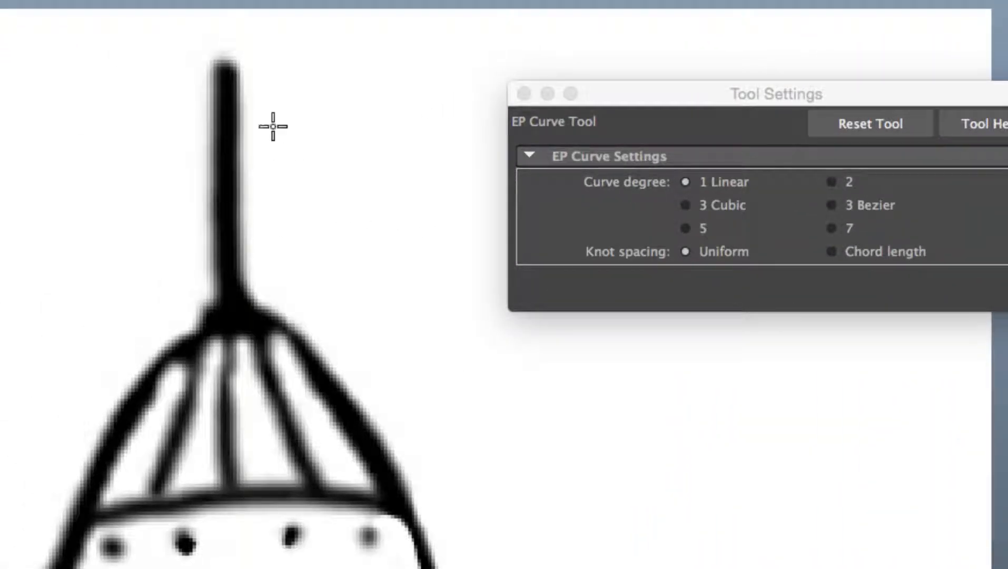
click(243, 60)
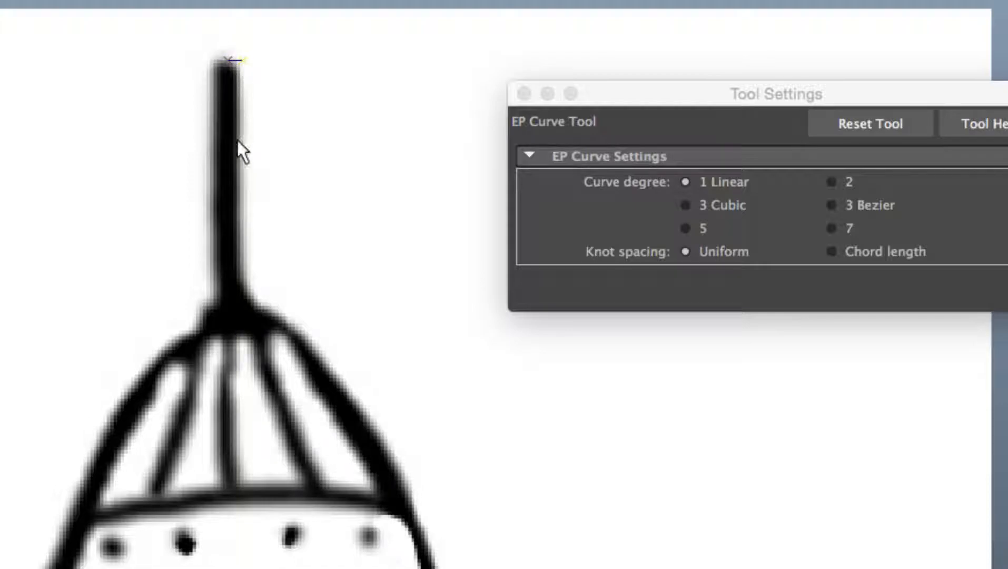
click(243, 283)
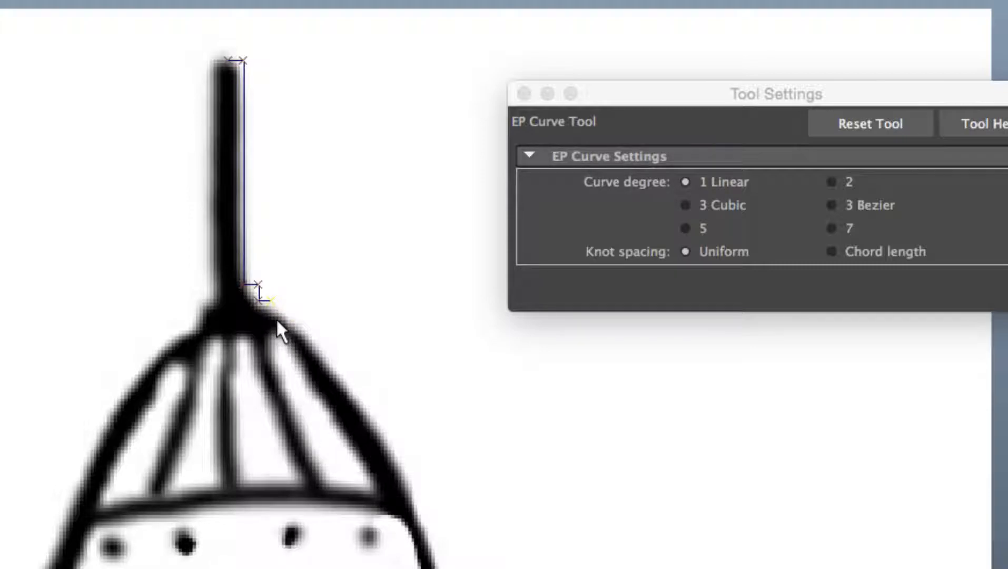
key(w)
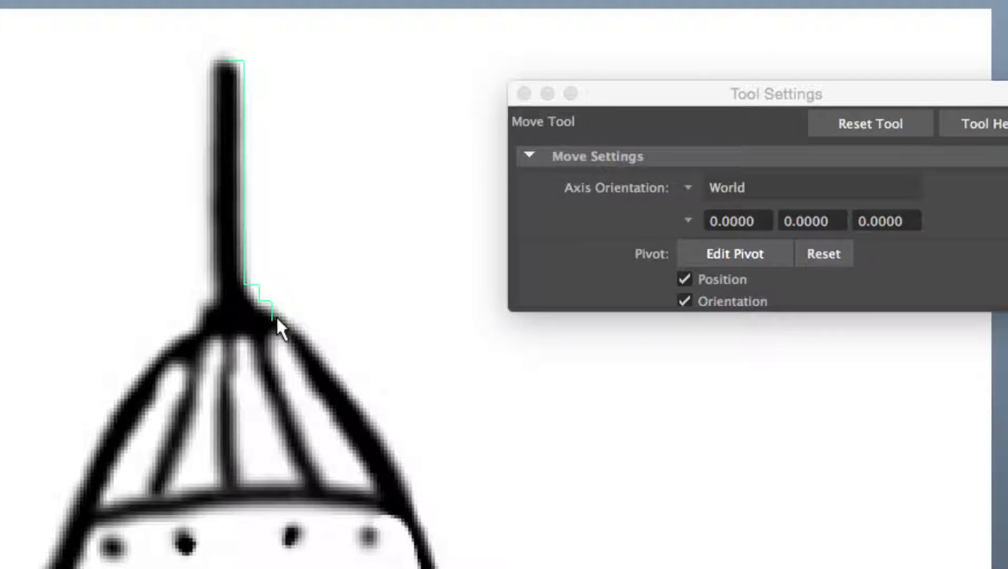
Step: Trace the nose cone's right outline with a 3 Cubic EP curve from the antenna base down to the body band
key(g)
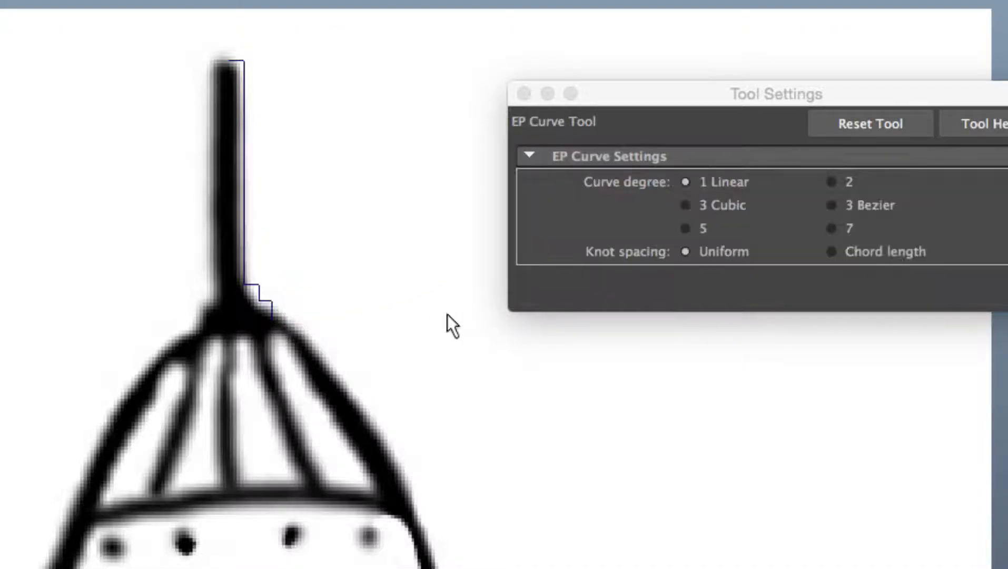
drag(648, 90, 615, 85)
click(651, 200)
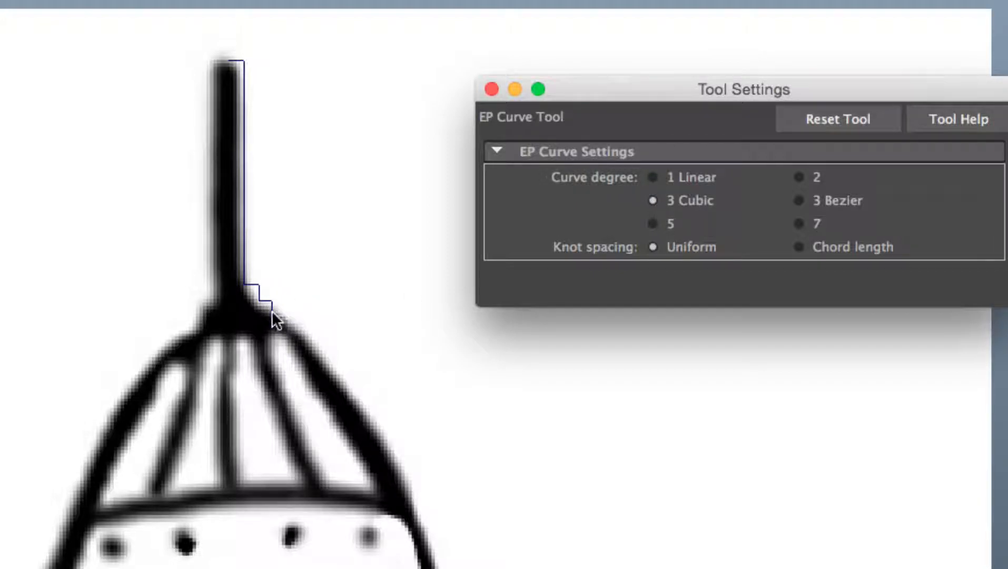
click(244, 108)
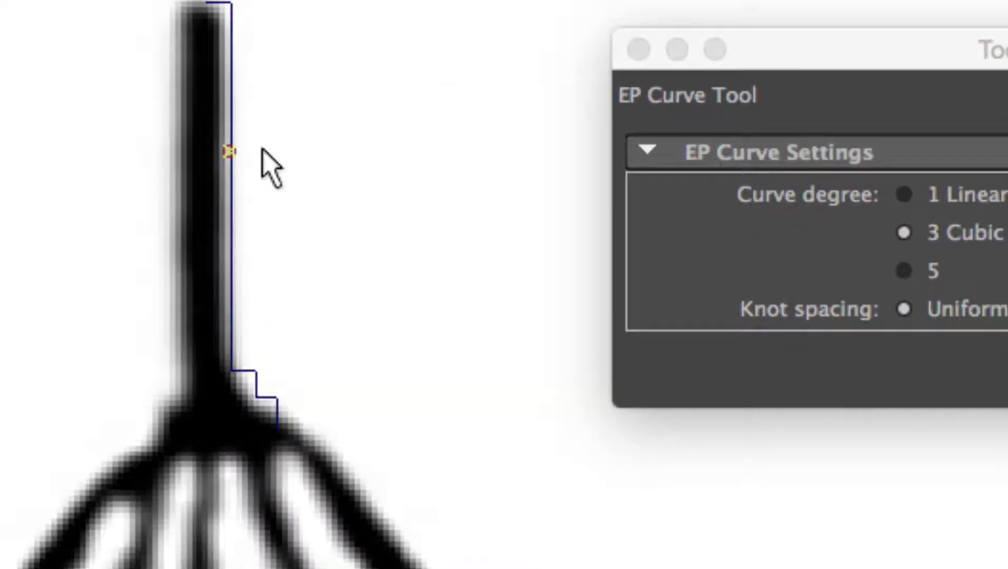
drag(262, 149, 302, 482)
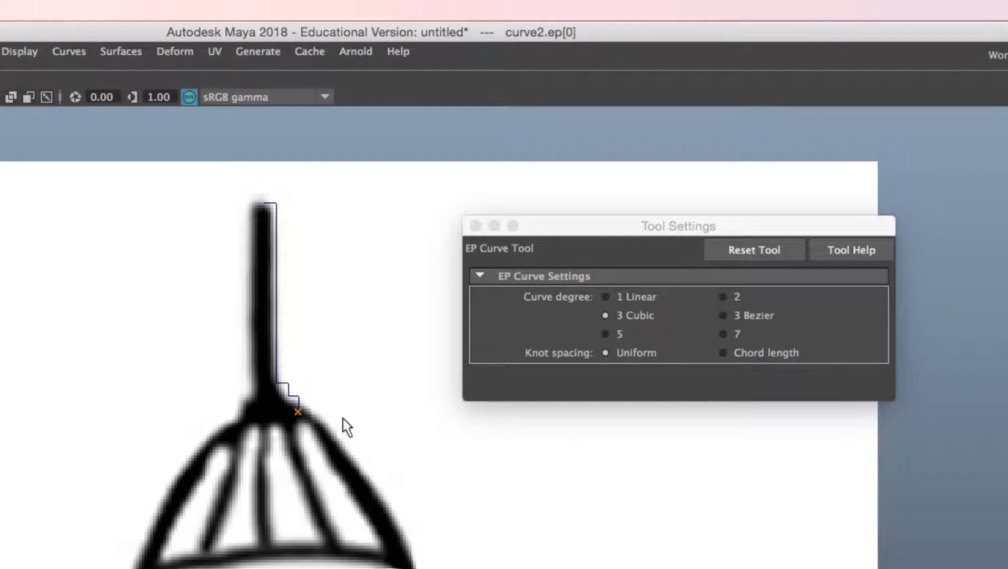
alt+middle_drag(344, 424, 342, 268)
drag(333, 270, 326, 264)
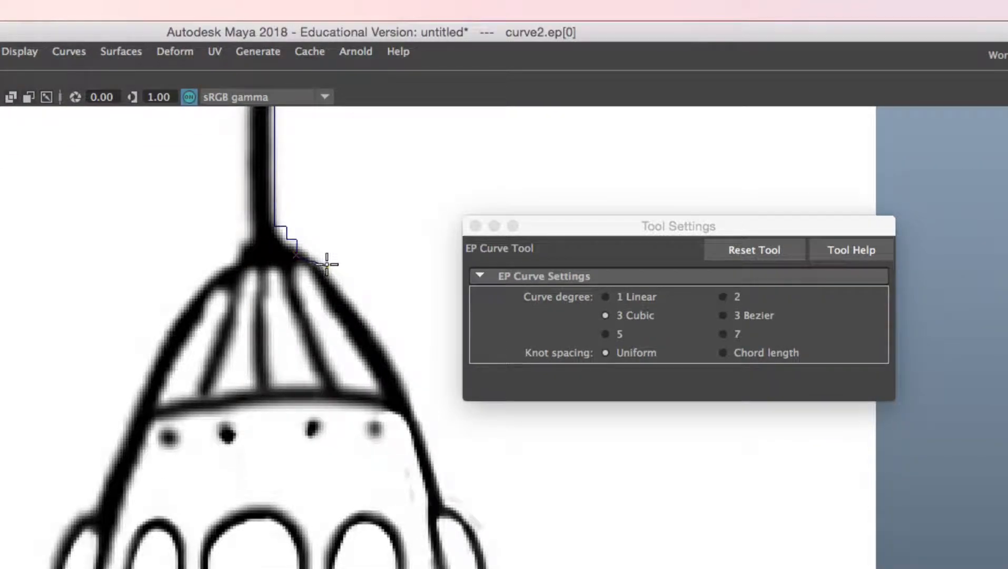
click(341, 295)
alt+middle_drag(369, 363, 320, 241)
drag(339, 248, 358, 277)
alt+middle_drag(358, 344, 322, 235)
drag(339, 240, 348, 255)
alt+middle_drag(363, 349, 342, 235)
click(357, 264)
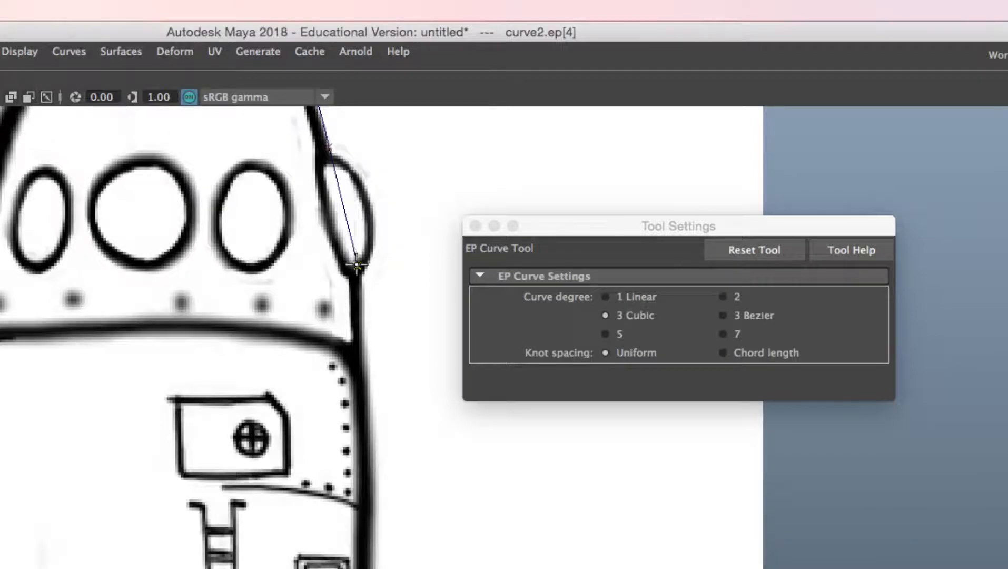
drag(358, 271, 358, 276)
alt+middle_drag(355, 303, 346, 269)
drag(350, 295, 351, 300)
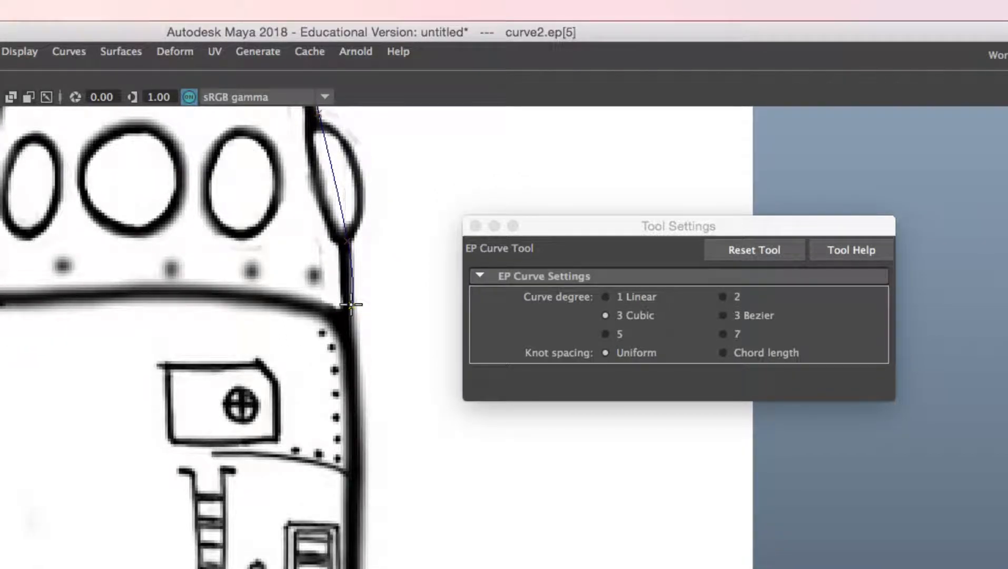
alt+middle_drag(349, 148, 350, 218)
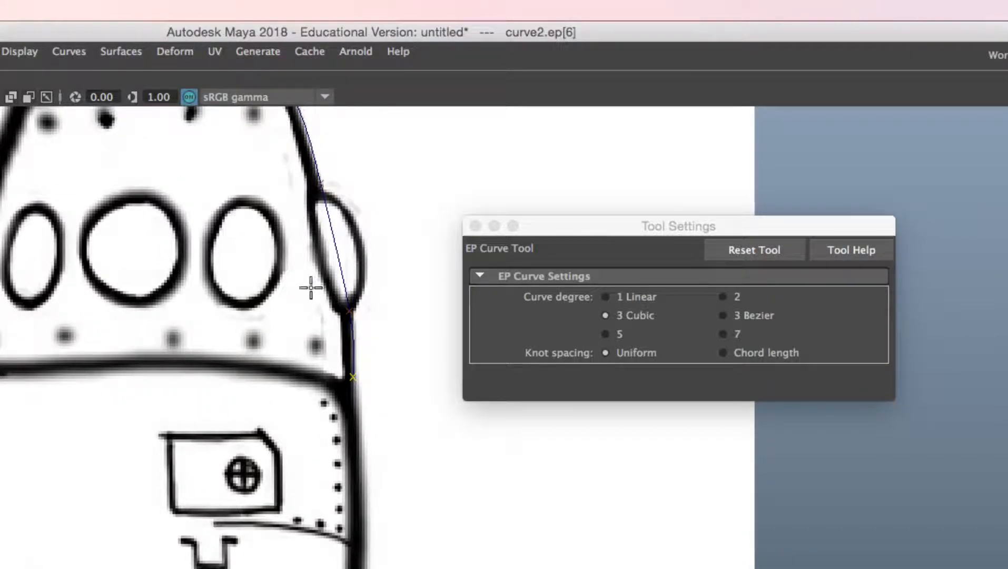
mouse_move(367, 375)
alt+middle_down()
mouse_move(377, 232)
mouse_move(373, 415)
alt+middle_up()
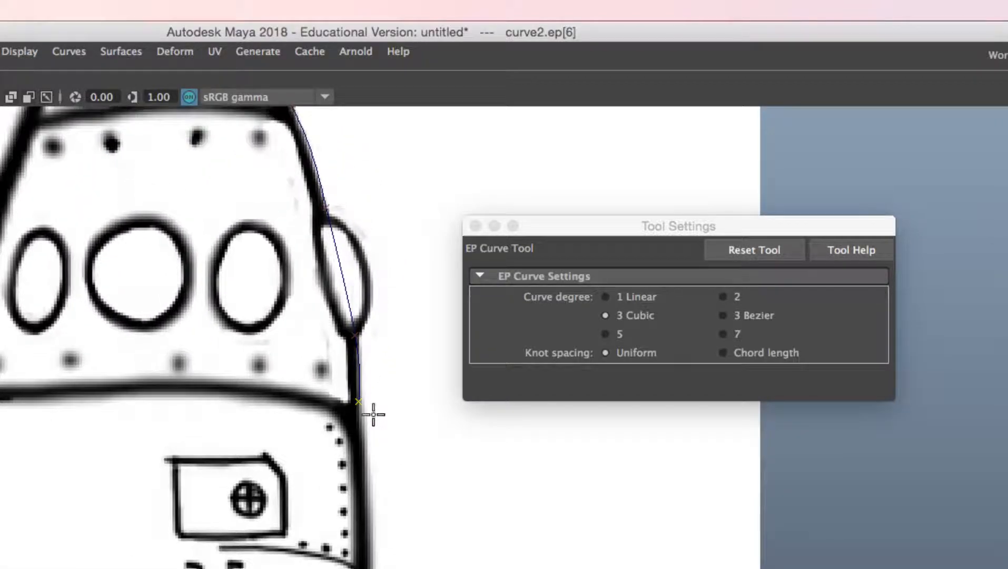
key(w)
Step: Move the cubic curve's control vertices to refine its shape along the nose cone
scroll(360, 315, down, 2)
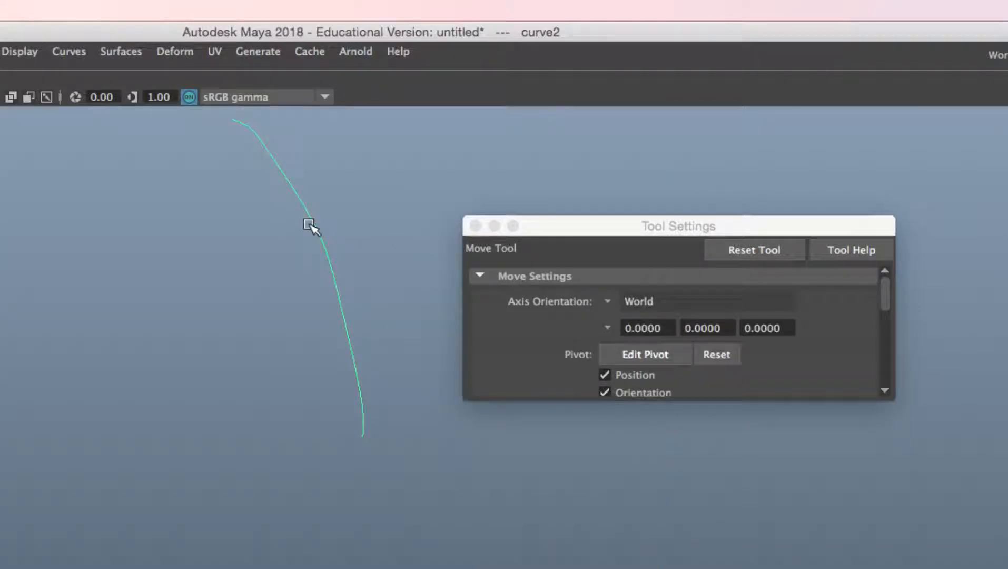
click(262, 246)
drag(262, 211, 415, 243)
drag(529, 224, 655, 238)
alt+middle_drag(447, 243, 438, 309)
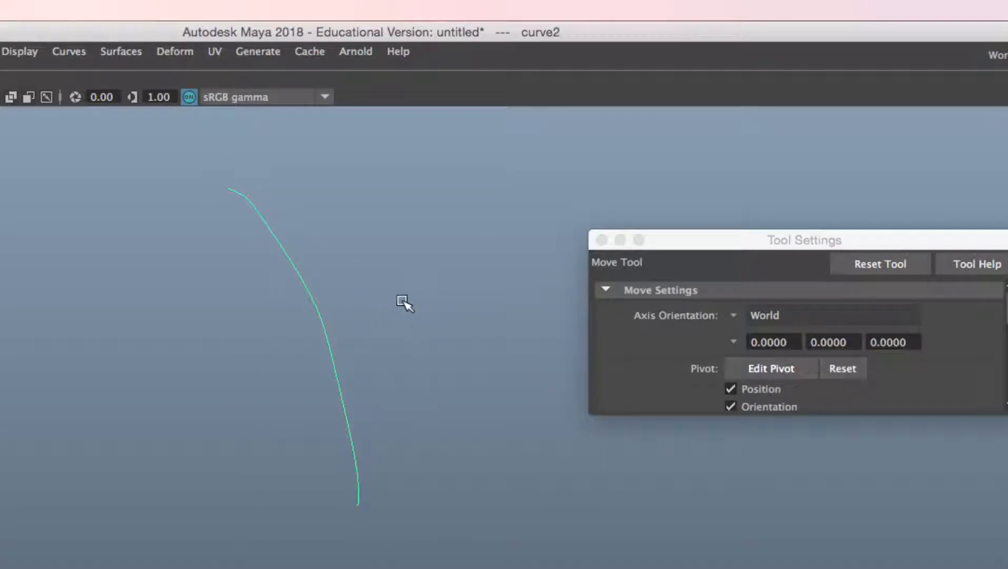
right_click(421, 253)
click(332, 251)
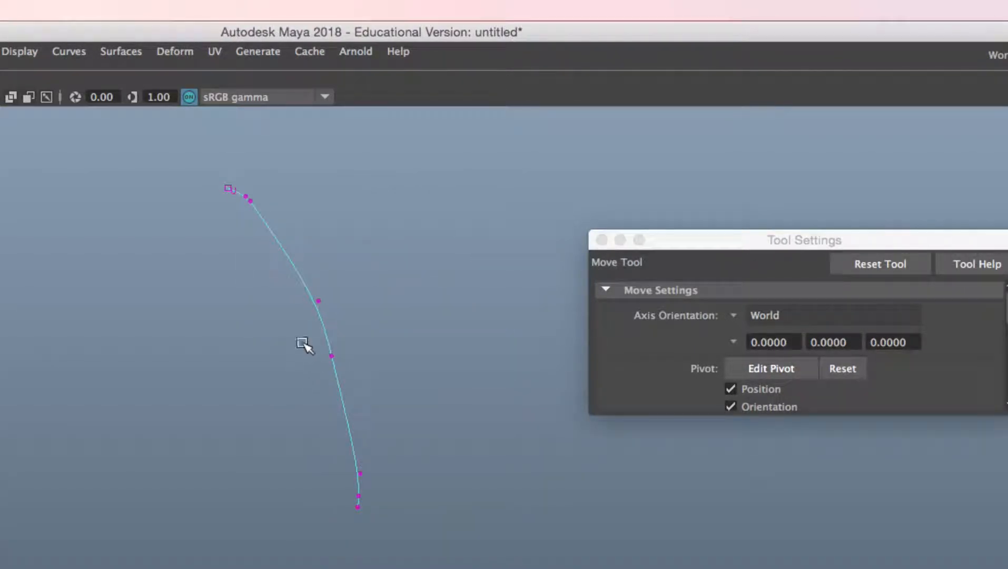
click(326, 304)
drag(327, 303, 315, 287)
click(332, 361)
drag(333, 362, 336, 368)
drag(342, 445, 385, 472)
drag(340, 500, 387, 506)
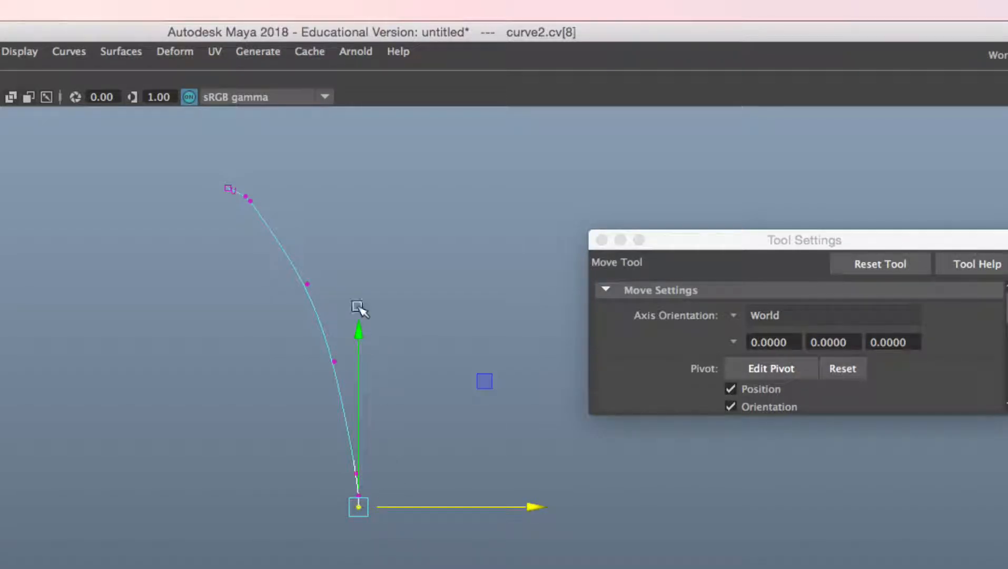
click(254, 200)
right_drag(268, 229, 294, 236)
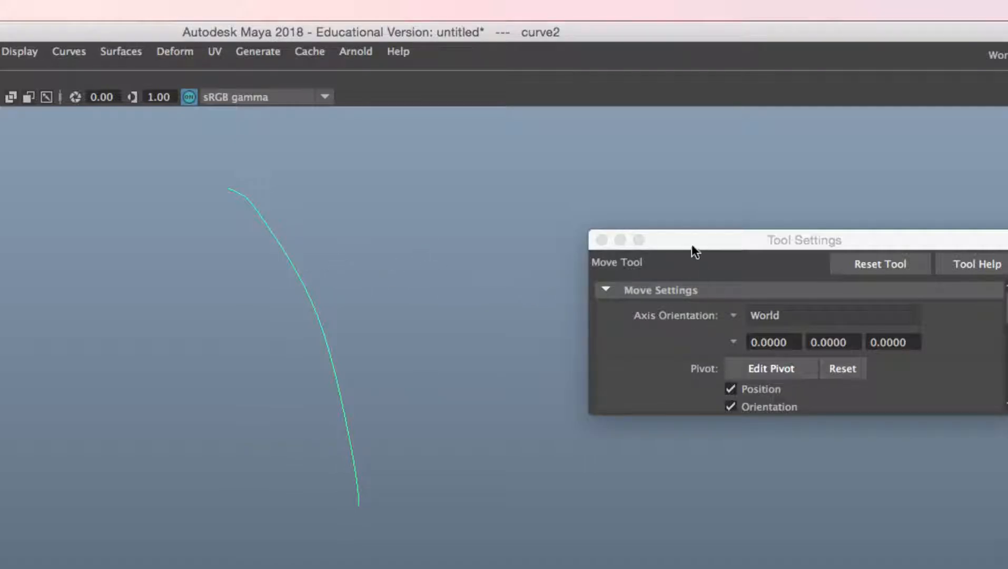
Step: Reopen the EP Curve Tool at 1 Linear and start a linear curve at the body band's right edge, tracing its small step
key(g)
click(731, 311)
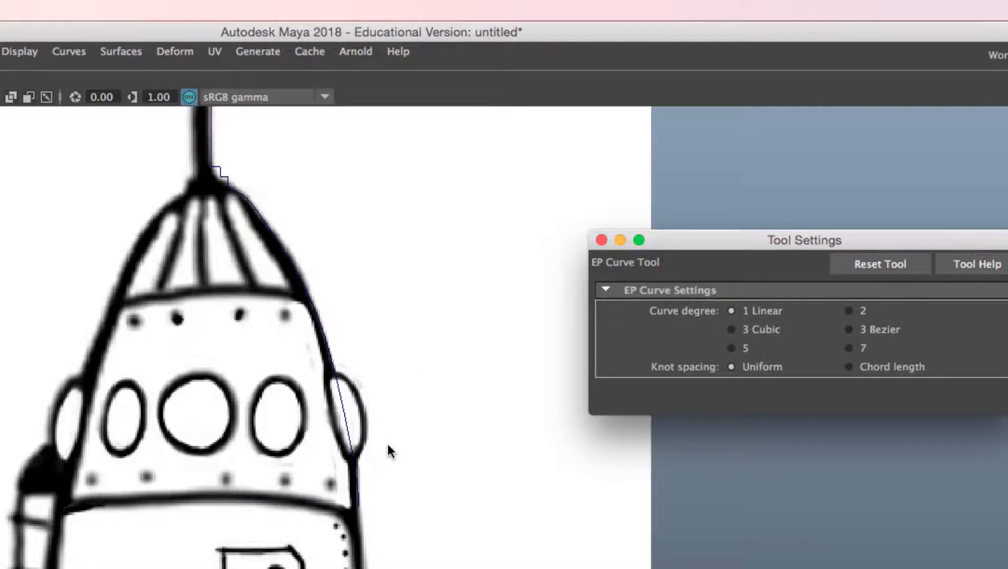
alt+middle_drag(389, 450, 394, 351)
alt+right_drag(394, 351, 402, 308)
alt+middle_drag(402, 308, 420, 331)
alt+right_drag(421, 331, 420, 386)
alt+middle_drag(432, 241, 427, 293)
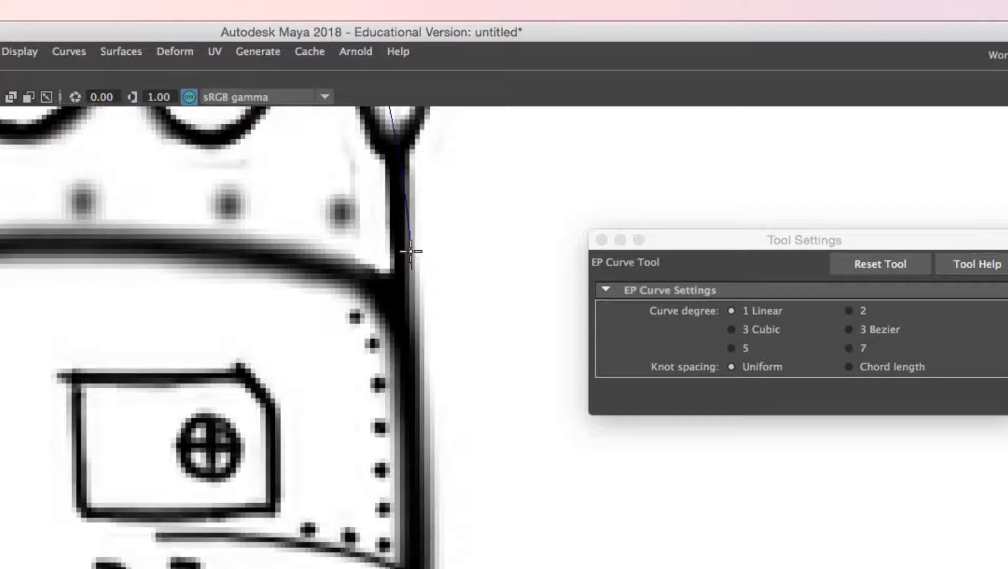
click(411, 270)
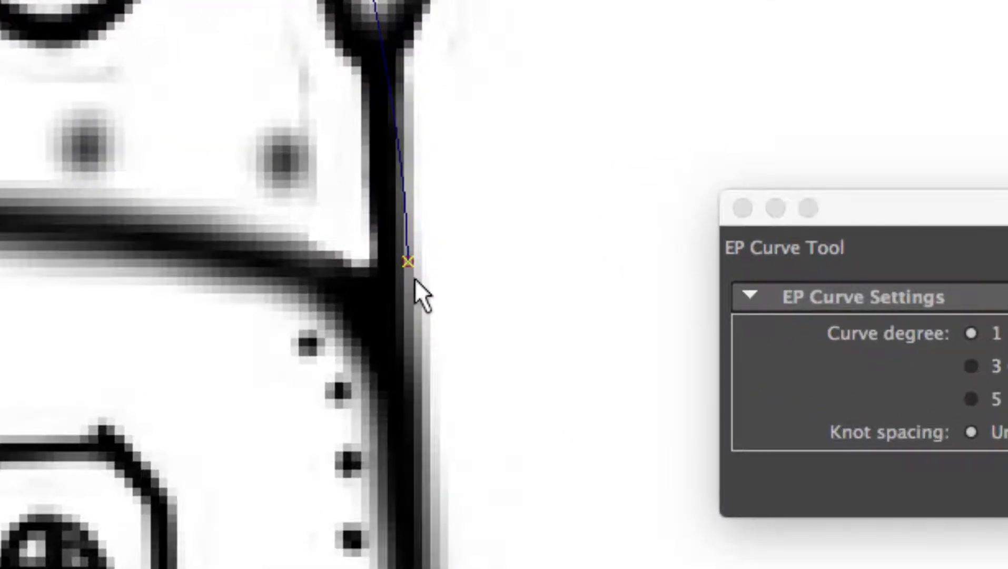
click(367, 258)
drag(72, 266, 212, 288)
drag(323, 283, 368, 262)
click(371, 291)
click(409, 293)
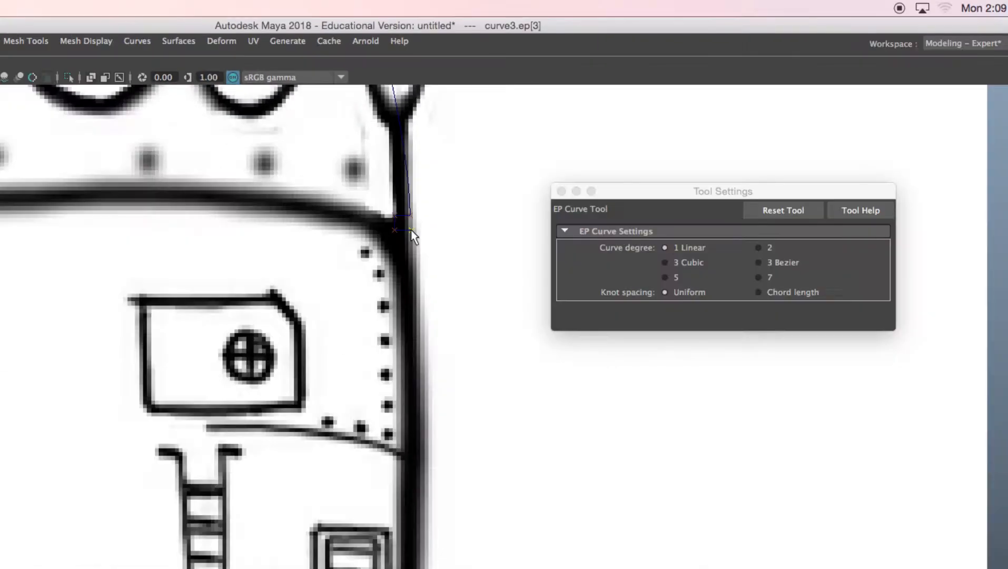
Step: Continue the linear curve down the body's right edge to the lower band, removing one misplaced point, and finish it
alt+middle_drag(394, 468, 396, 275)
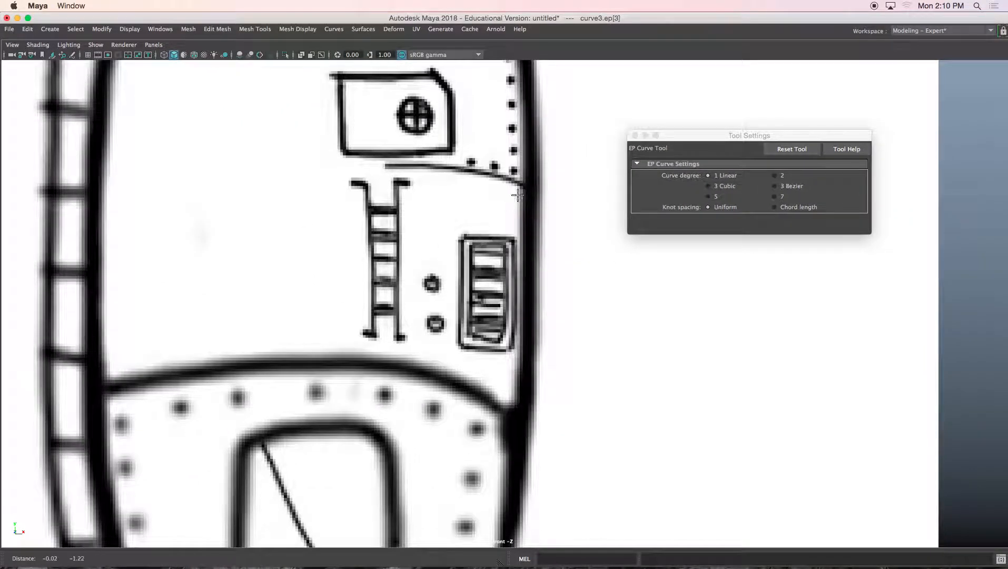
scroll(517, 347, down, 5)
scroll(516, 358, up, 3)
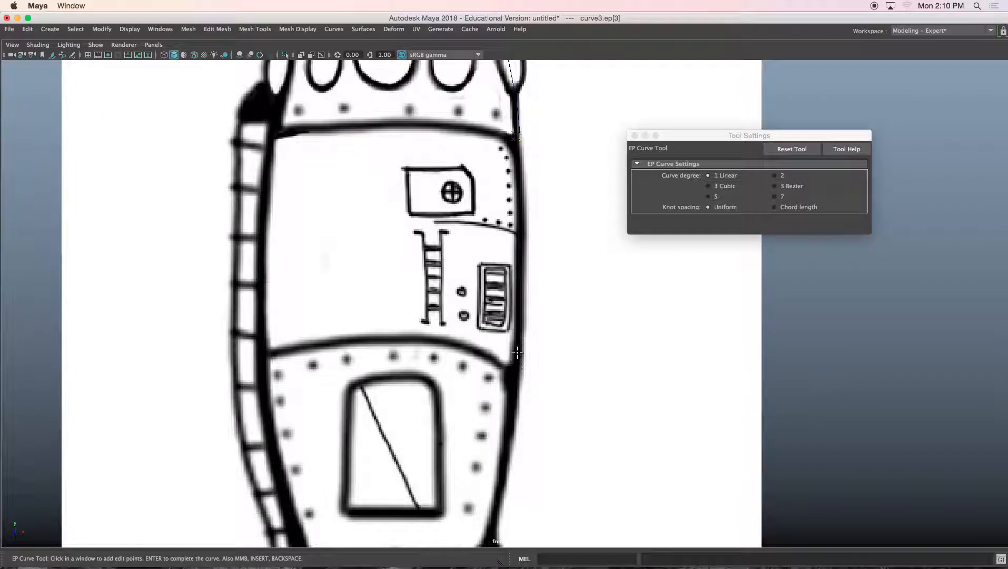
click(517, 363)
alt+middle_drag(517, 364, 473, 298)
scroll(474, 299, up, 3)
scroll(474, 299, up, 5)
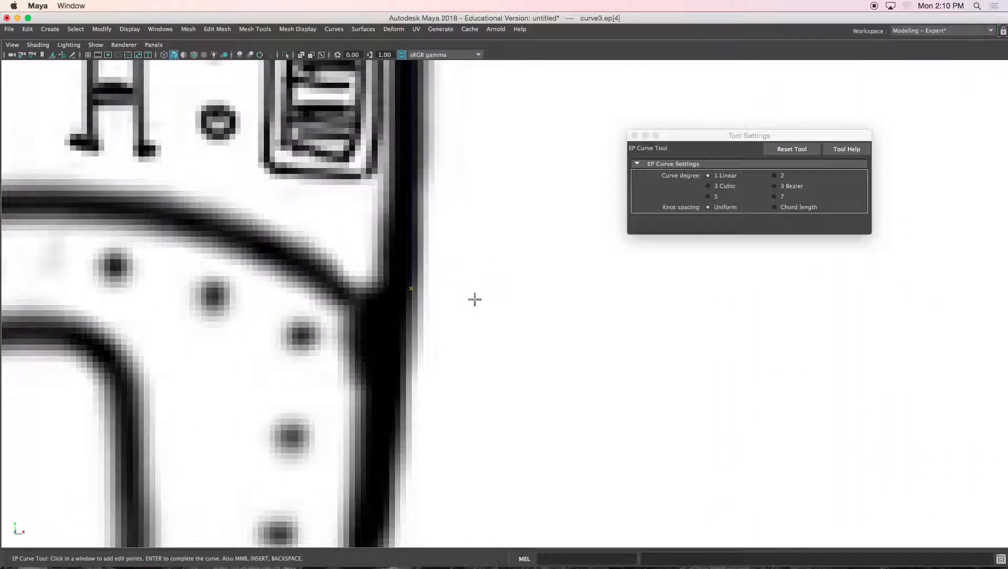
scroll(384, 289, up, 2)
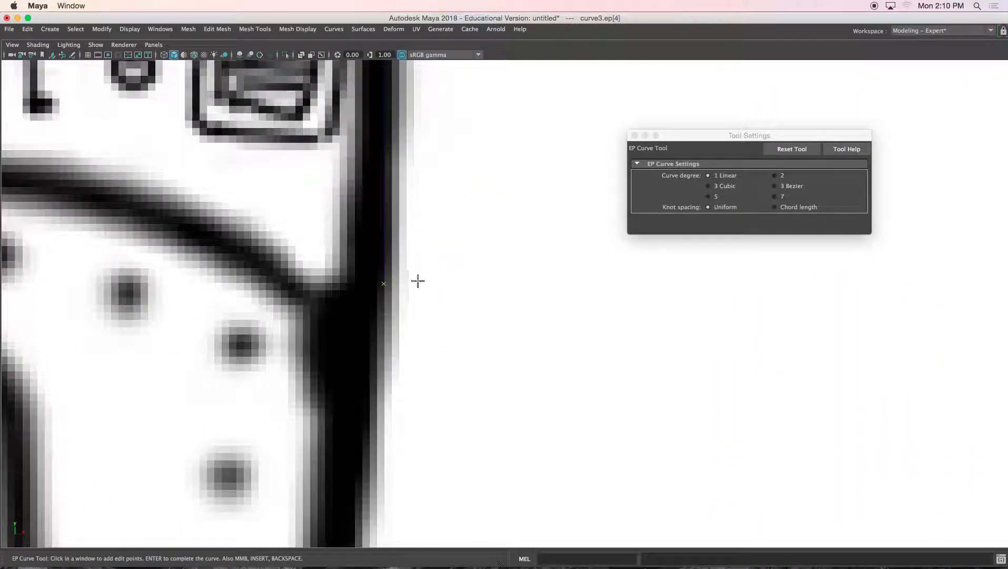
click(417, 305)
click(379, 305)
key(BackSpace)
click(364, 283)
click(363, 298)
click(382, 299)
key(w)
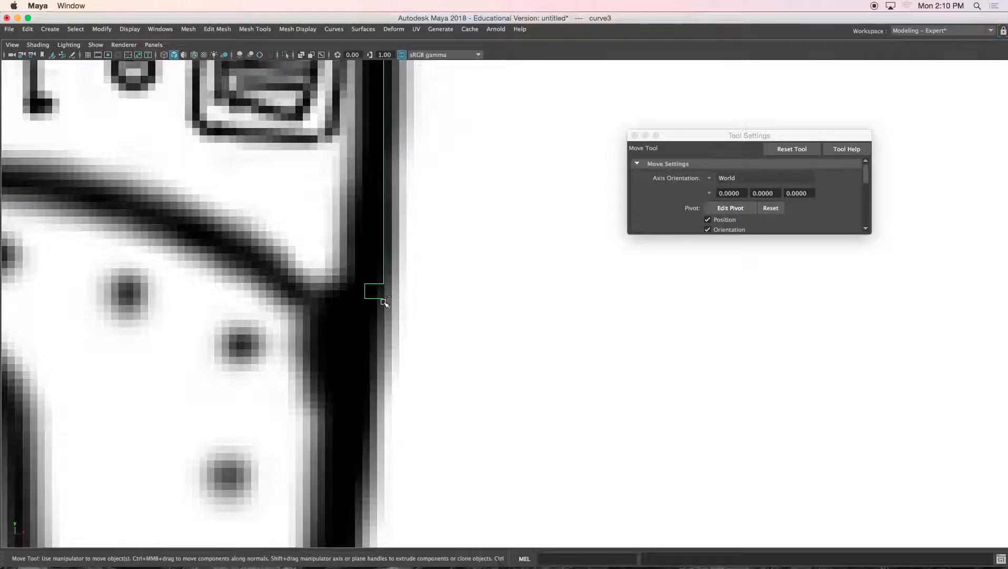
key(ctrl+1)
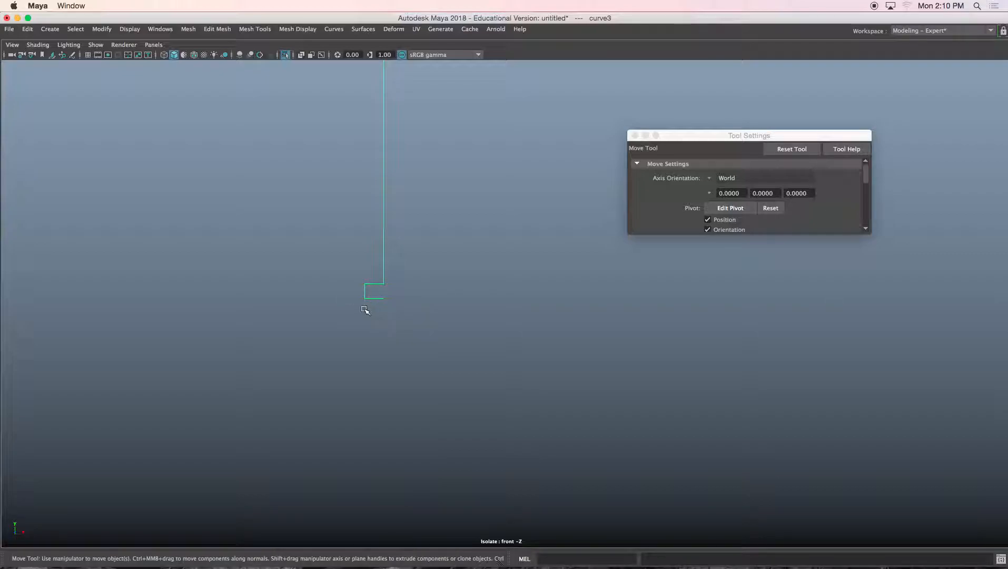
scroll(363, 304, up, 5)
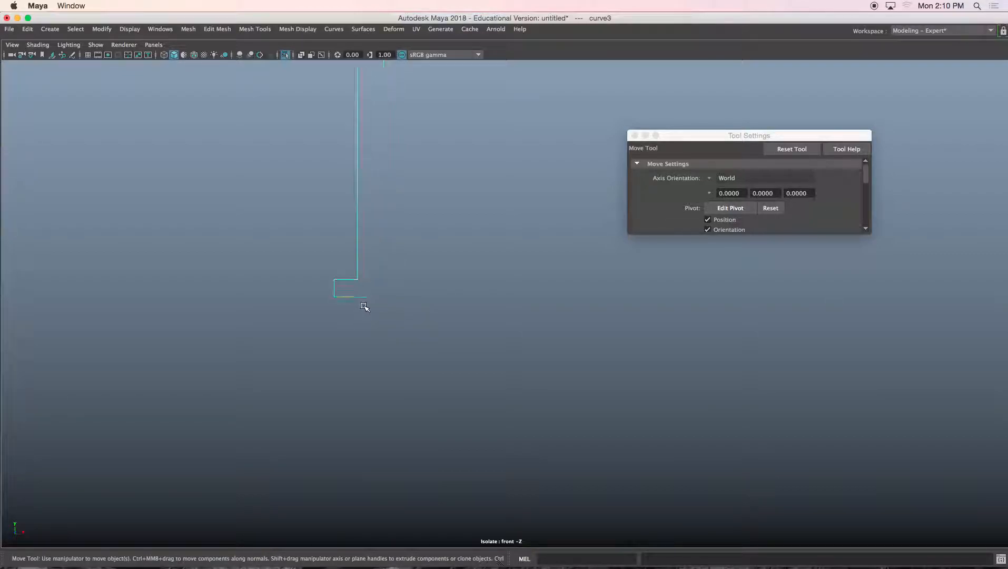
alt+middle_drag(303, 301, 383, 296)
scroll(367, 291, up, 3)
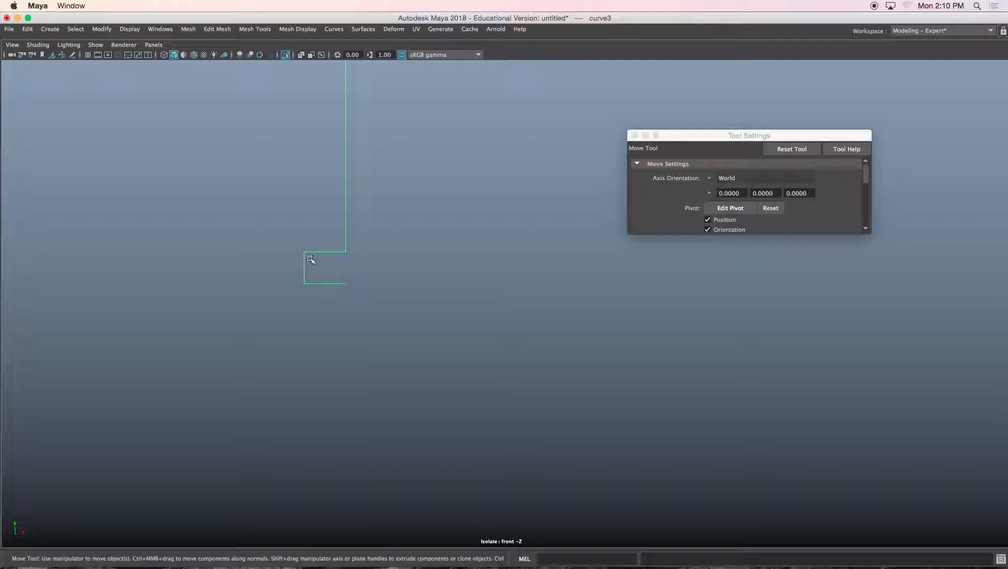
key(ctrl+1)
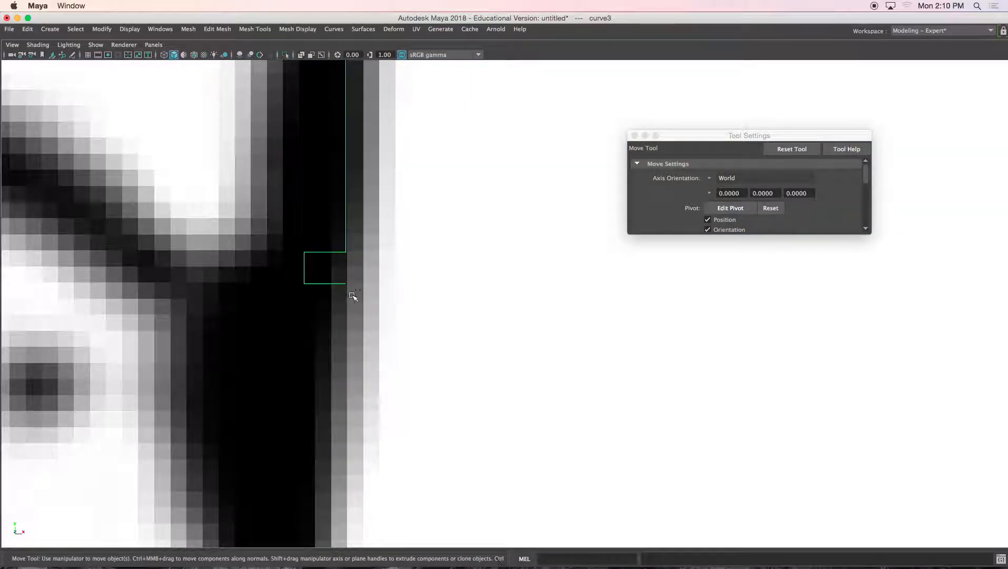
scroll(354, 297, down, 10)
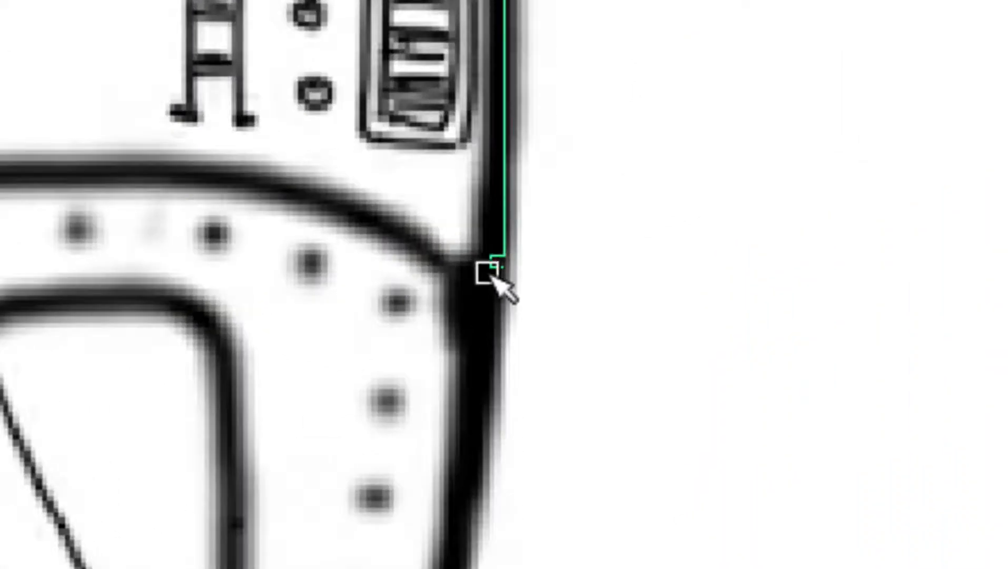
middle_drag(425, 260, 543, 295)
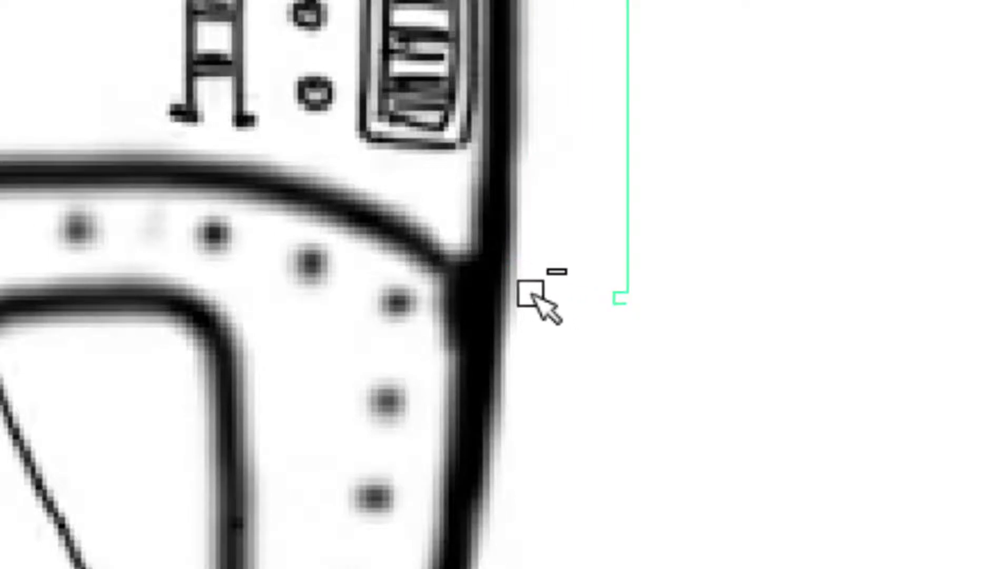
key(ctrl+z)
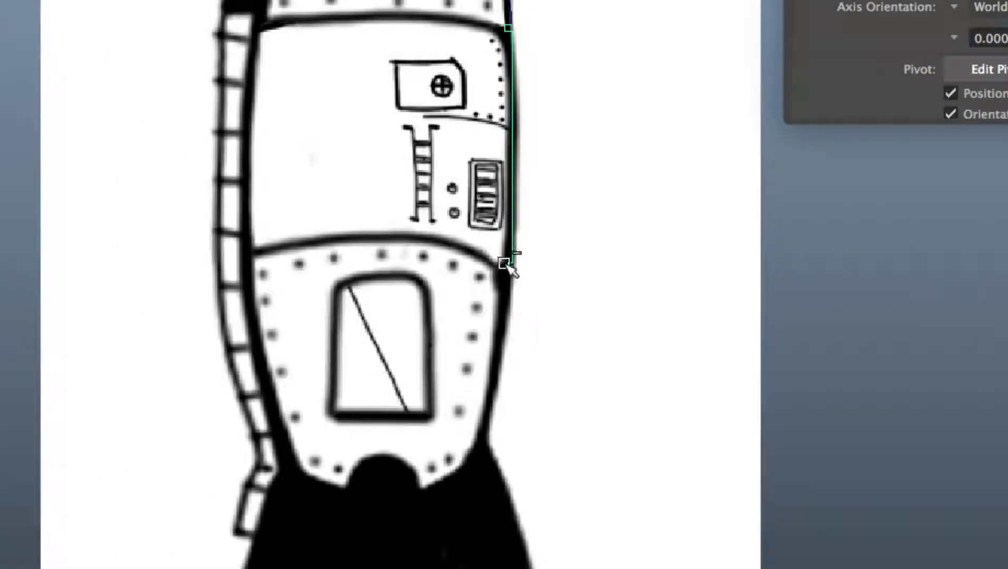
Step: Switch the linear body curve to control vertex mode and nudge its bottom control vertex
right_click(830, 247)
right_drag(831, 248, 754, 245)
drag(483, 264, 484, 264)
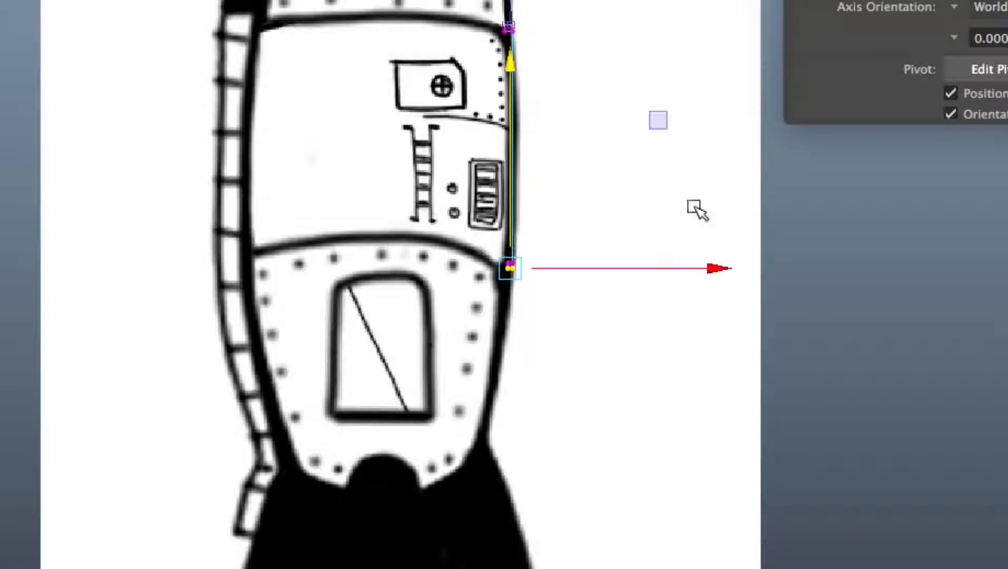
click(546, 250)
scroll(531, 247, up, 1)
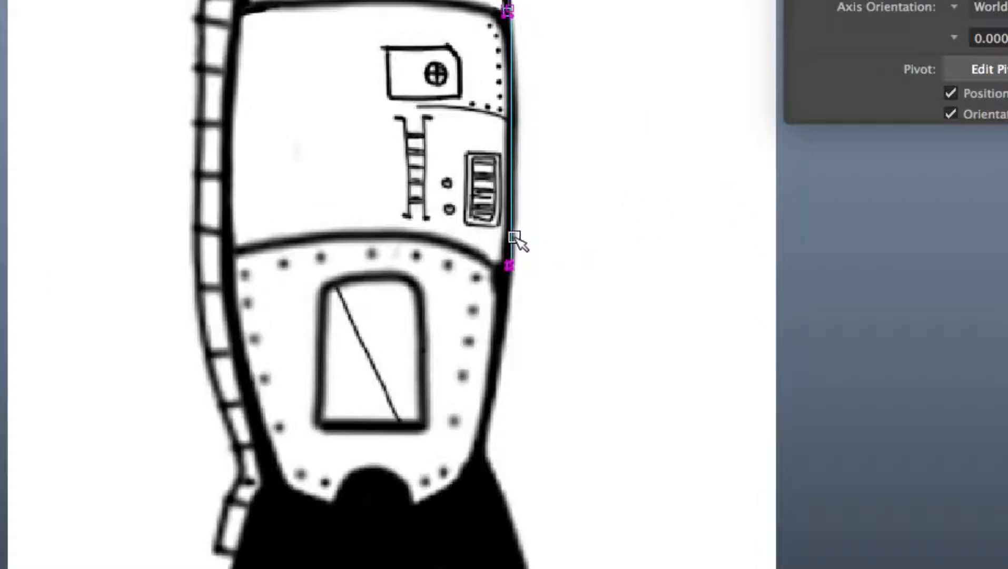
right_drag(508, 232, 563, 196)
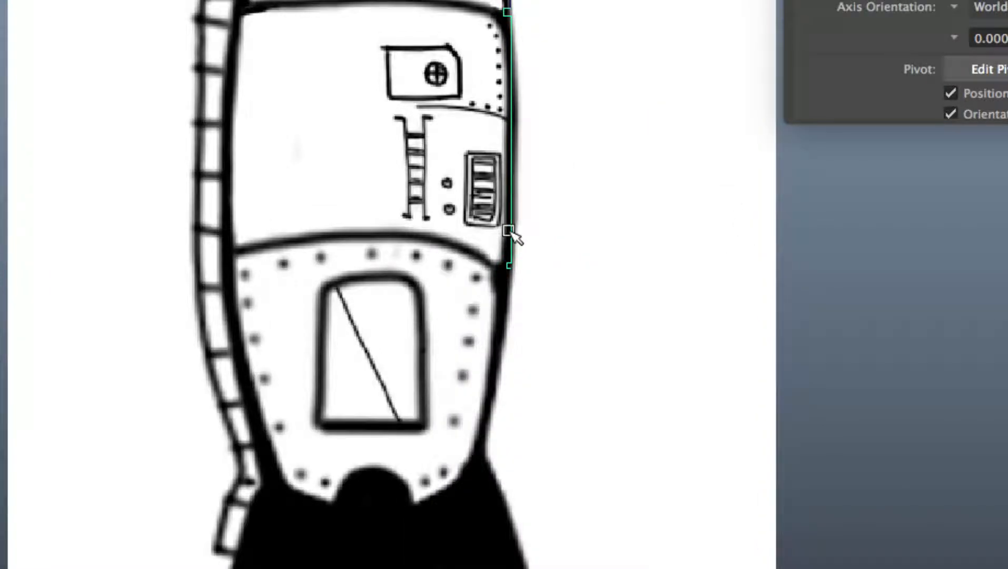
Step: Trace the lower body's right outline with a 3 Cubic EP curve from the lower band down to the engine dome
key(g)
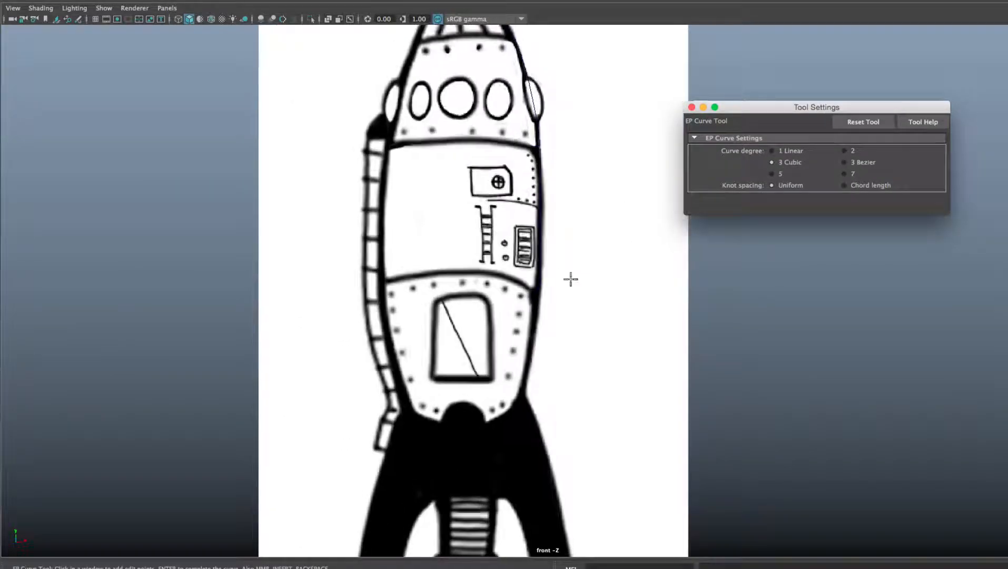
scroll(570, 279, up, 10)
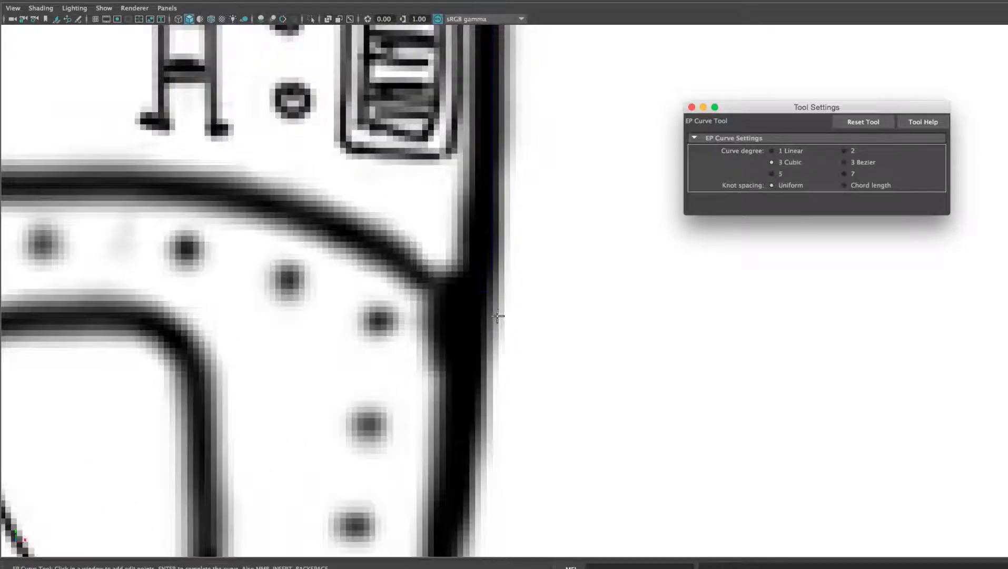
alt+middle_drag(497, 316, 513, 315)
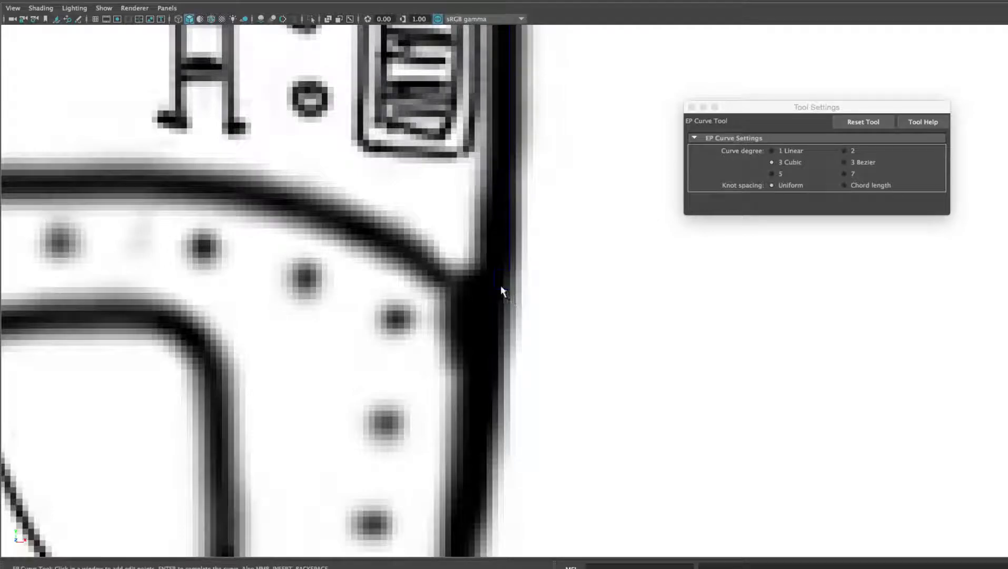
scroll(540, 294, down, 5)
alt+middle_drag(500, 363, 502, 288)
mouse_move(523, 347)
alt+middle_down()
mouse_move(524, 274)
mouse_move(515, 279)
alt+middle_up()
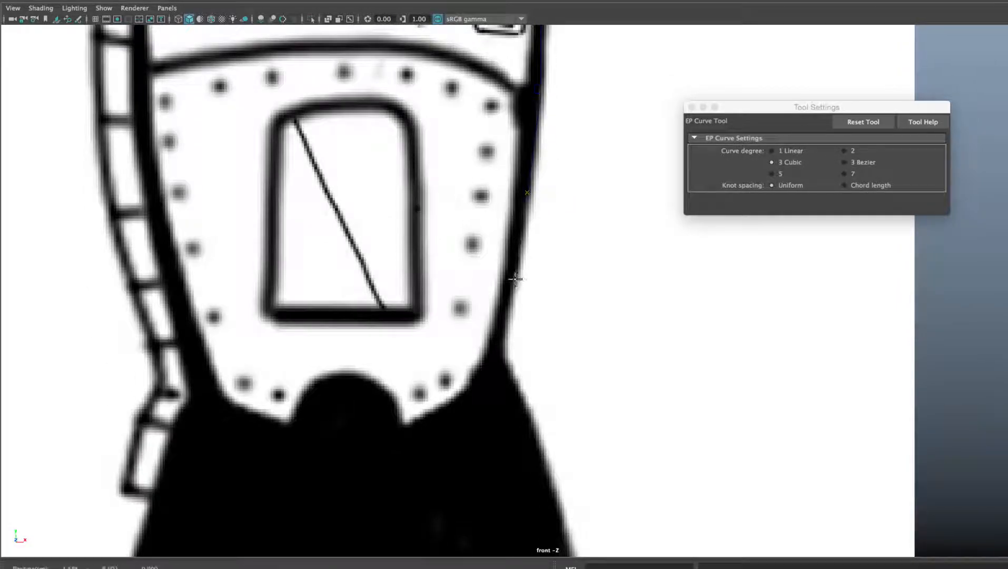
click(492, 359)
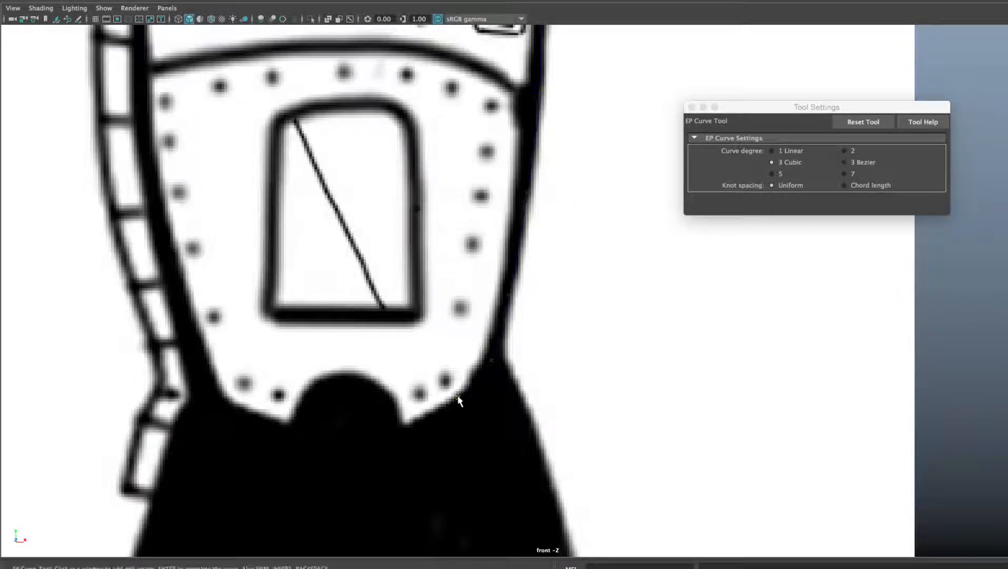
click(416, 422)
mouse_move(410, 427)
alt+middle_down()
mouse_move(430, 247)
mouse_move(429, 268)
alt+middle_up()
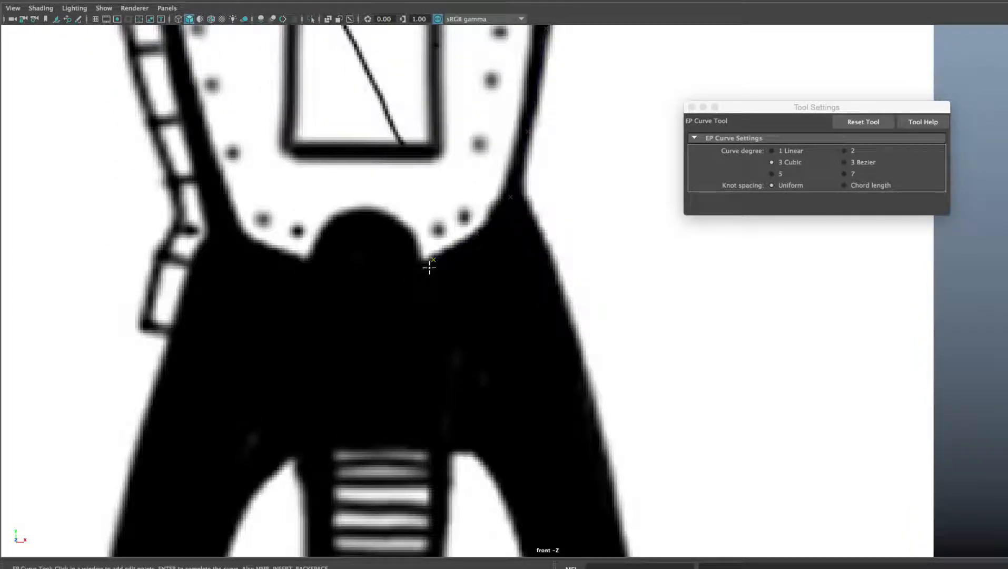
key(Return)
Step: Review the traced outline curves against the rocket drawing
key(w)
scroll(427, 271, down, 5)
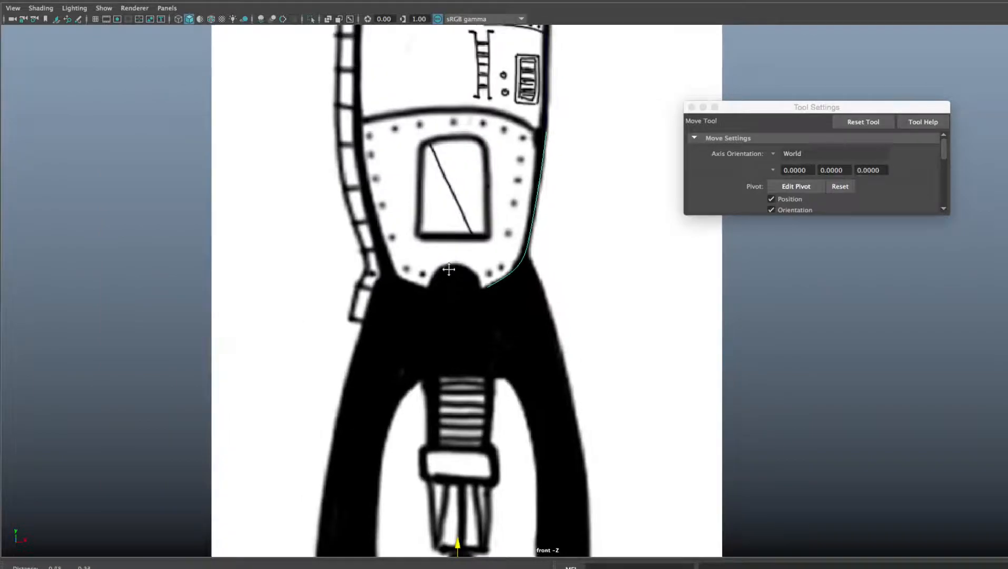
alt+middle_drag(451, 266, 412, 322)
drag(709, 327, 676, 310)
drag(538, 235, 174, 218)
alt+middle_drag(367, 180, 379, 337)
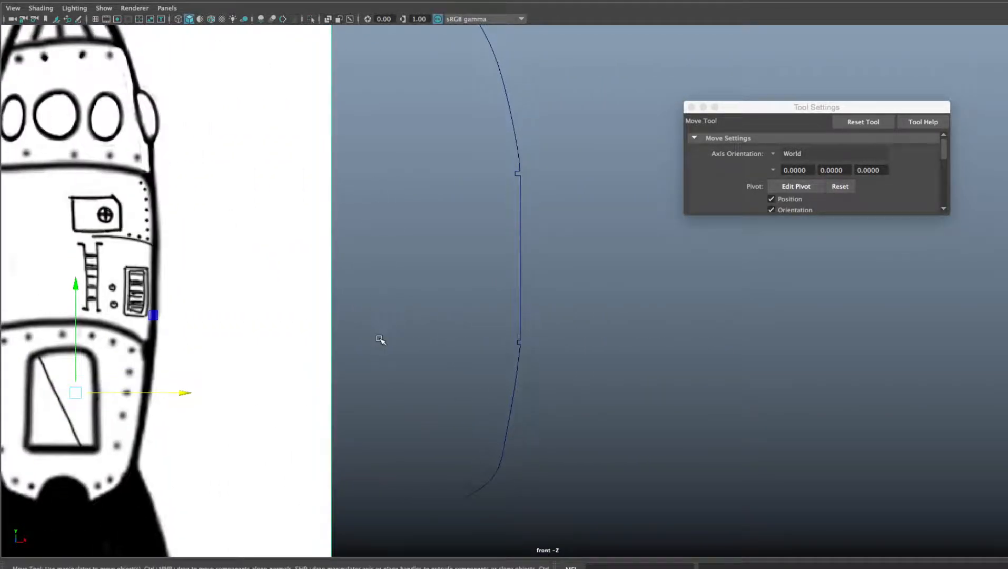
scroll(378, 337, down, 2)
alt+middle_drag(459, 212, 453, 267)
scroll(453, 267, down, 3)
drag(439, 68, 584, 470)
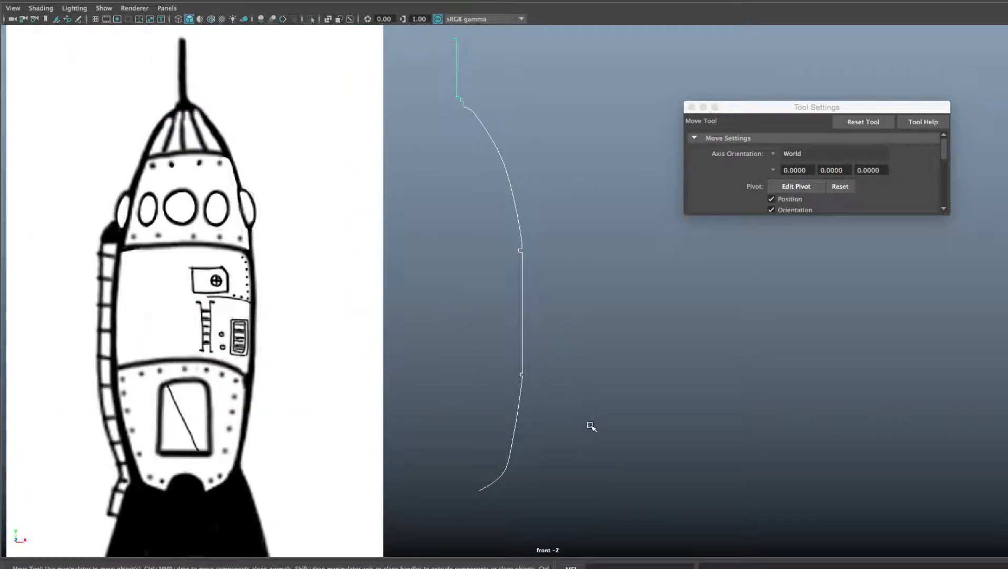
scroll(590, 423, up, 3)
mouse_move(571, 422)
alt+middle_down()
mouse_move(589, 279)
mouse_move(601, 350)
mouse_move(711, 341)
mouse_move(596, 400)
mouse_move(598, 286)
mouse_move(601, 384)
mouse_move(614, 304)
mouse_move(596, 288)
mouse_move(596, 256)
mouse_move(595, 269)
alt+middle_up()
mouse_move(446, 367)
alt+middle_down()
mouse_move(443, 271)
mouse_move(425, 261)
mouse_move(432, 186)
mouse_move(419, 183)
alt+middle_up()
mouse_move(512, 243)
alt+middle_down()
mouse_move(490, 248)
mouse_move(494, 264)
alt+middle_up()
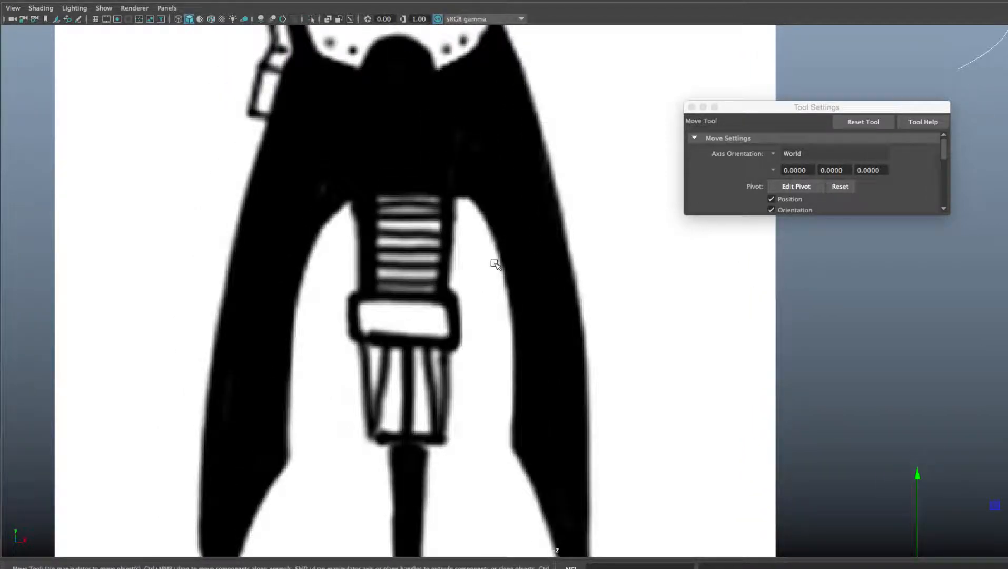
Step: Reopen the EP Curve Tool with the curve degree set to 1 Linear
key(g)
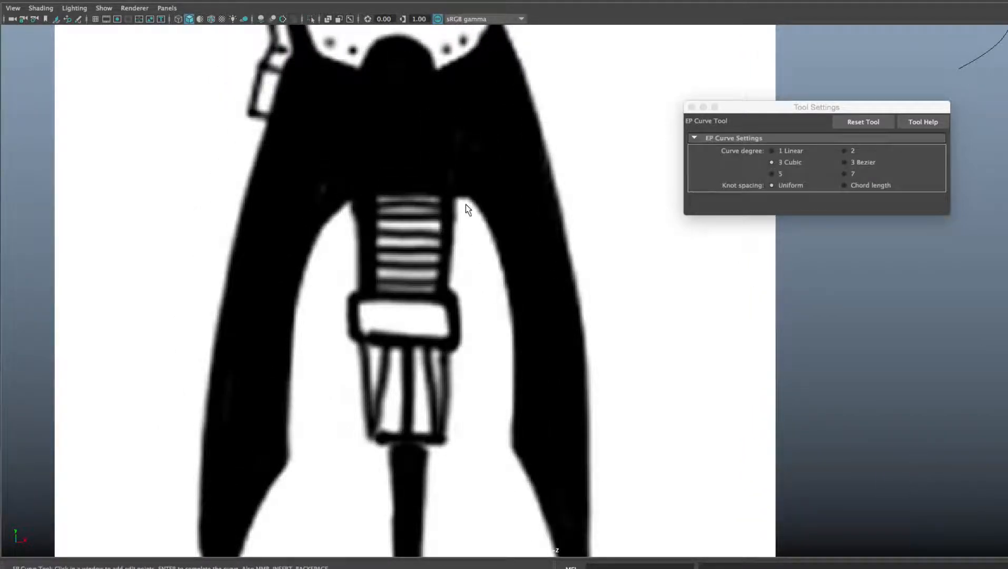
click(771, 151)
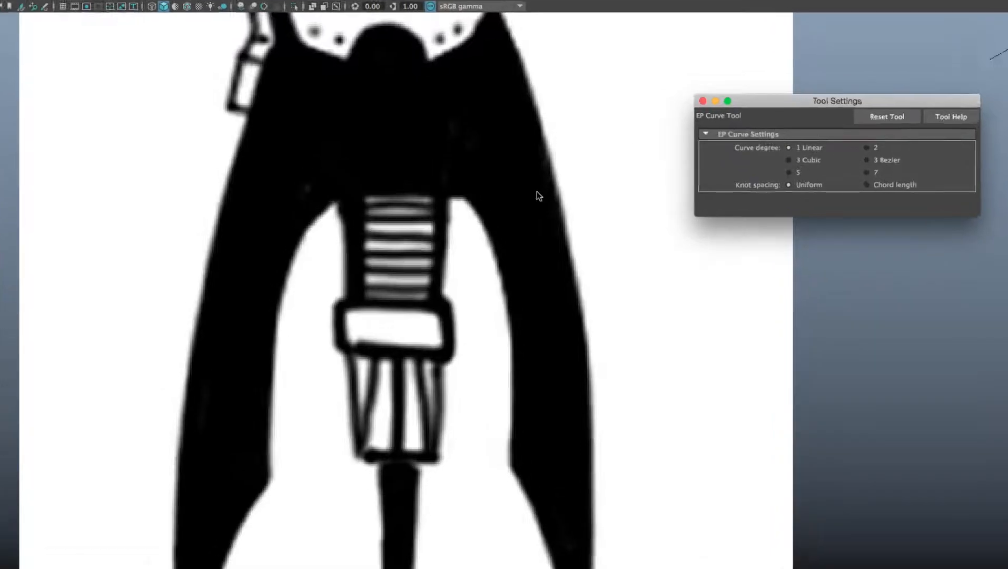
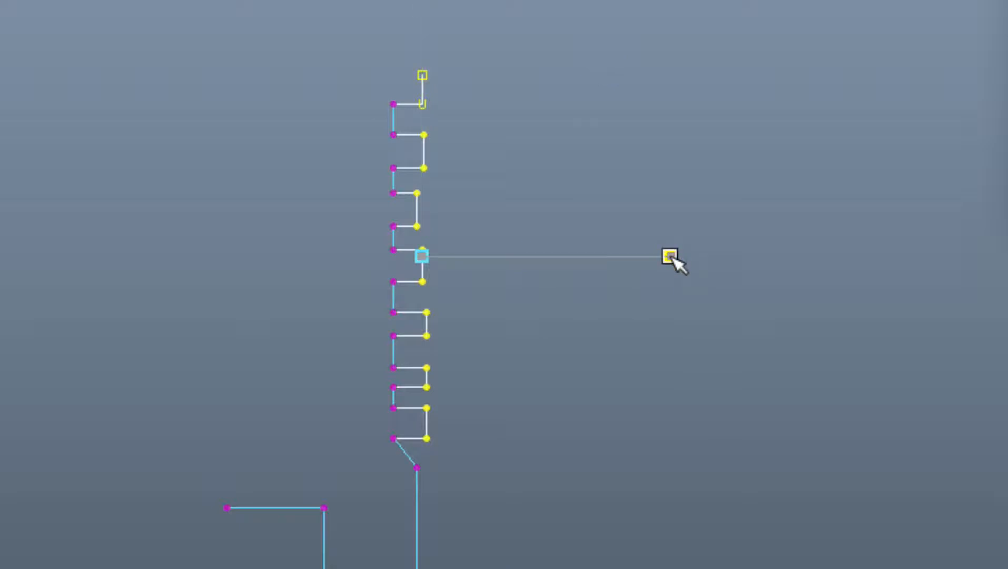
Step: Complete the linear ridged nozzle curve, clear the selection and close the Tool Settings window
key(w)
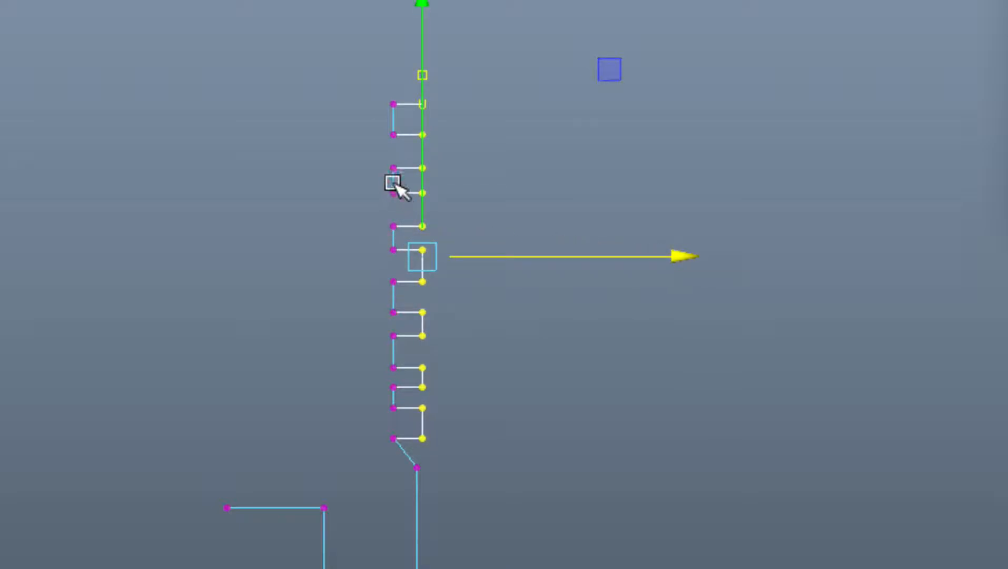
right_drag(396, 169, 480, 131)
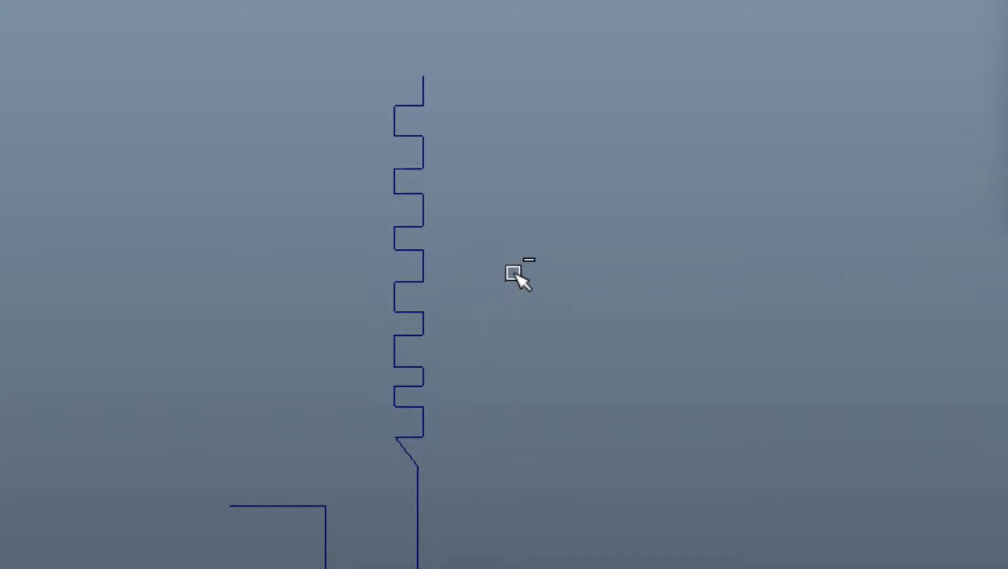
scroll(513, 274, down, 8)
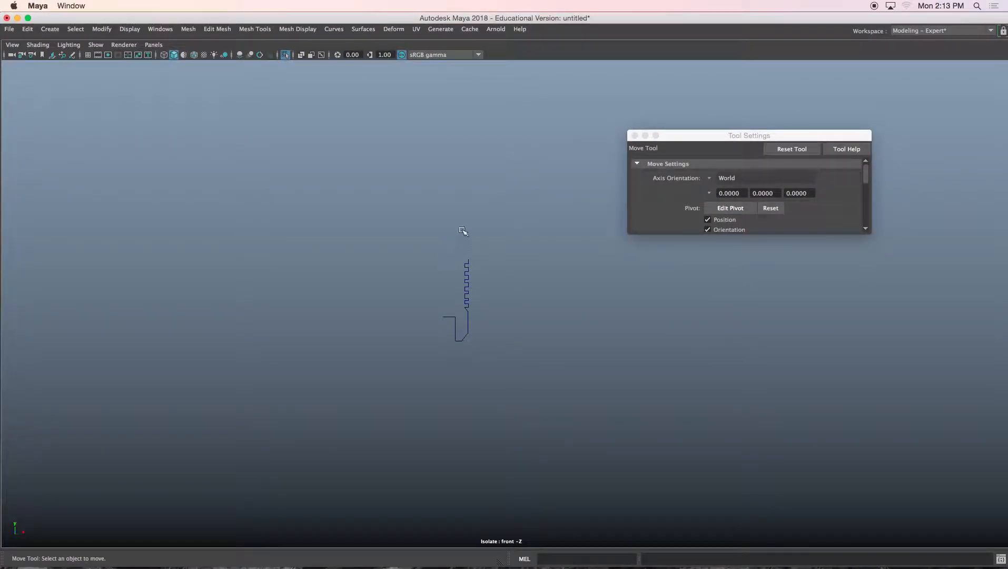
alt+middle_drag(462, 230, 375, 283)
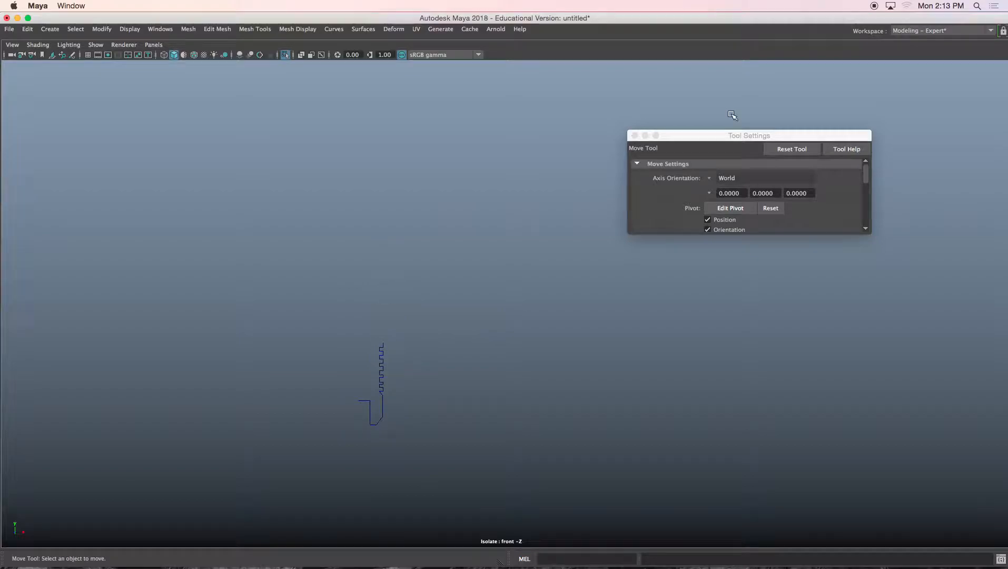
click(635, 136)
Step: Exit isolate view and move the nozzle curve off the drawing to sit beside the other outline curves
key(ctrl+1)
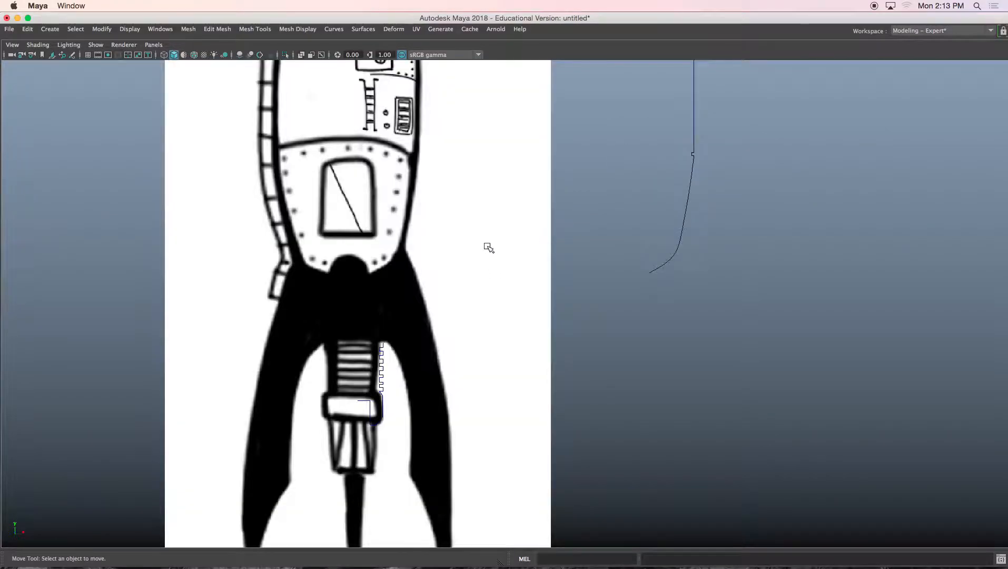
drag(642, 245, 698, 270)
scroll(668, 232, down, 3)
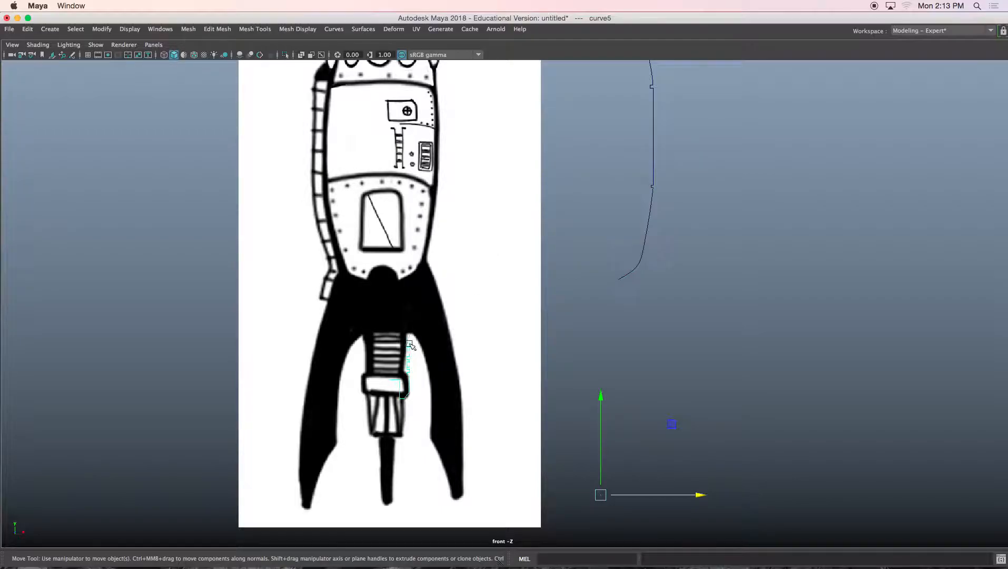
drag(666, 494, 831, 491)
Step: Switch the cubic nose curve to control vertex mode and nudge its top control vertex slightly
alt+middle_drag(528, 269, 528, 384)
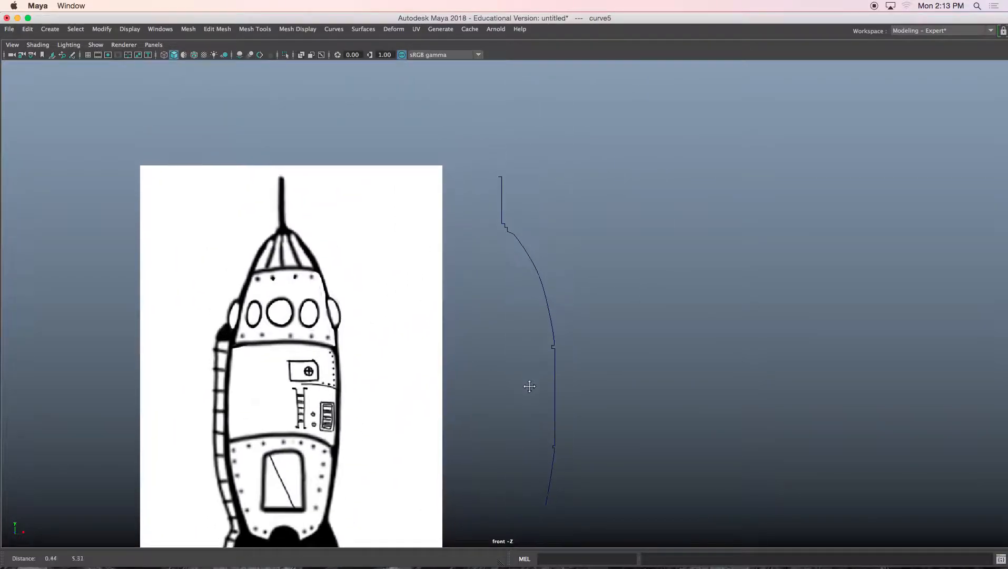
scroll(530, 232, up, 2)
alt+middle_drag(530, 231, 485, 227)
scroll(486, 228, up, 1)
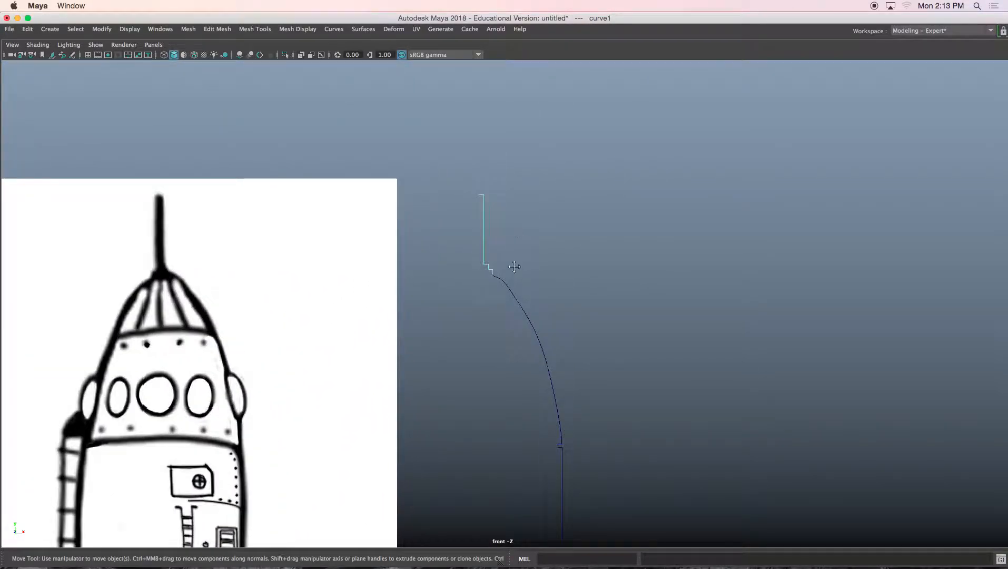
scroll(514, 267, up, 4)
click(540, 294)
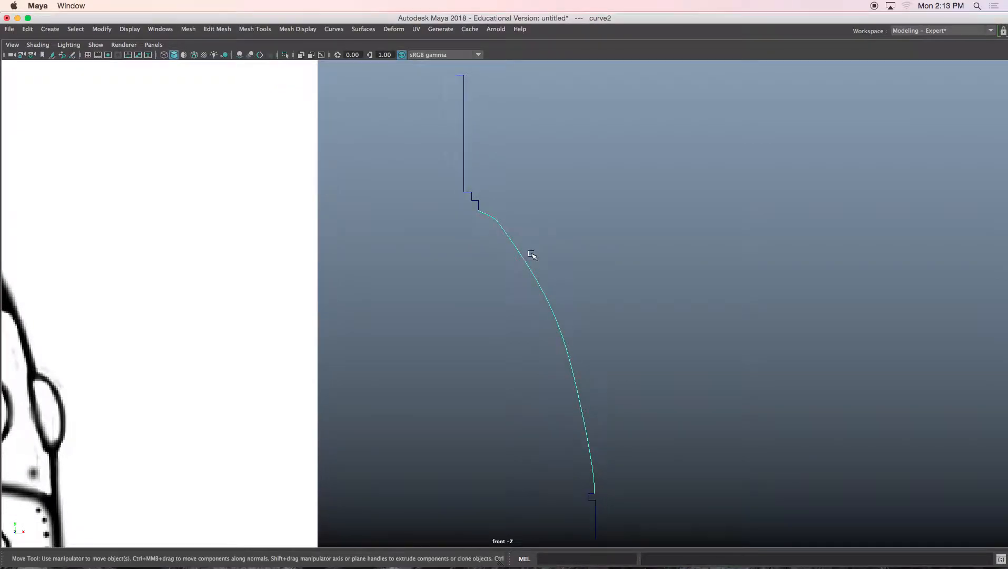
scroll(532, 255, up, 2)
right_drag(555, 153, 514, 178)
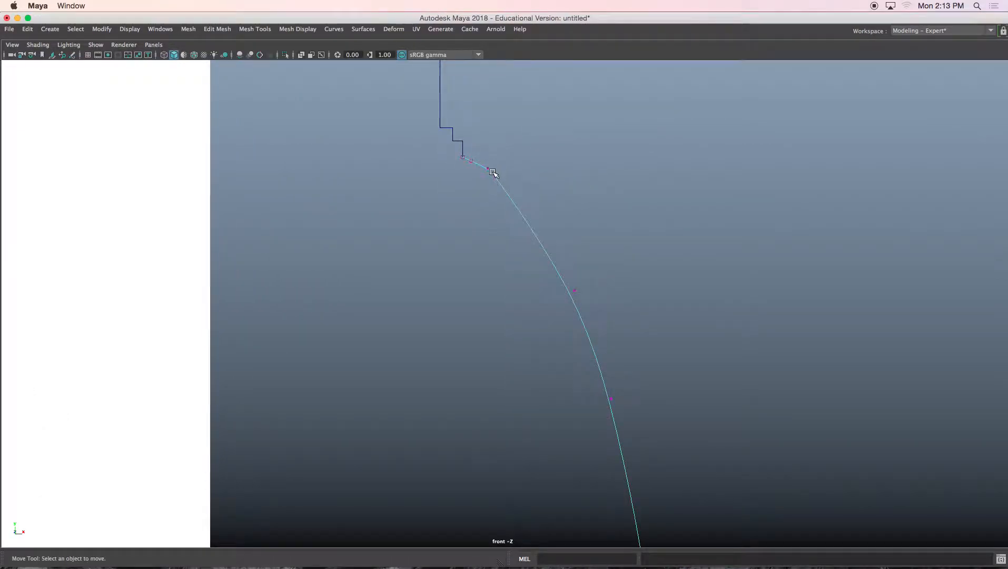
click(492, 172)
drag(493, 174, 501, 177)
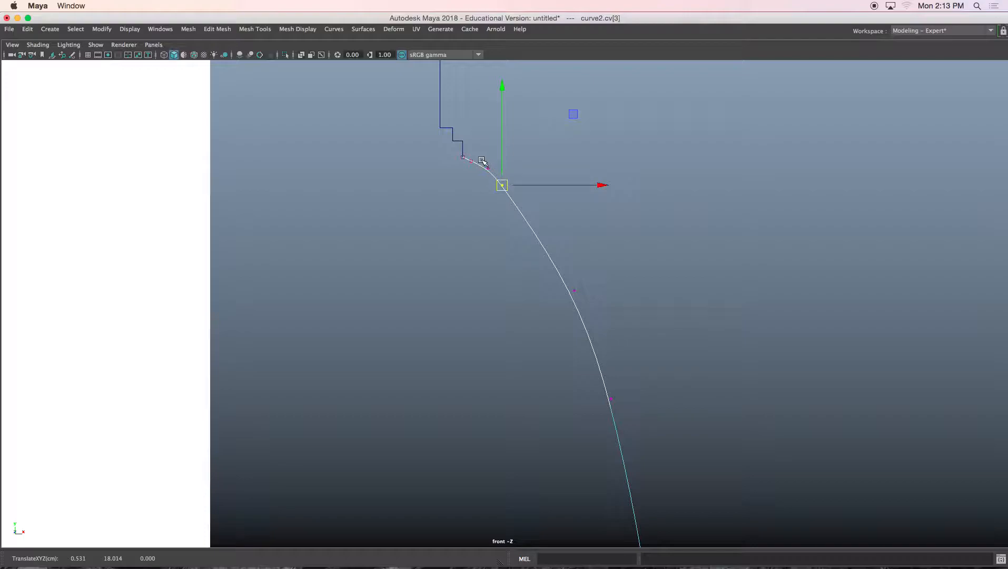
Step: Examine the control vertices where the linear tip curve meets the cubic nose curve
click(486, 168)
alt+middle_drag(469, 120, 487, 303)
scroll(477, 244, up, 2)
drag(445, 210, 494, 246)
alt+middle_drag(495, 250, 492, 277)
scroll(490, 254, up, 4)
scroll(489, 254, up, 2)
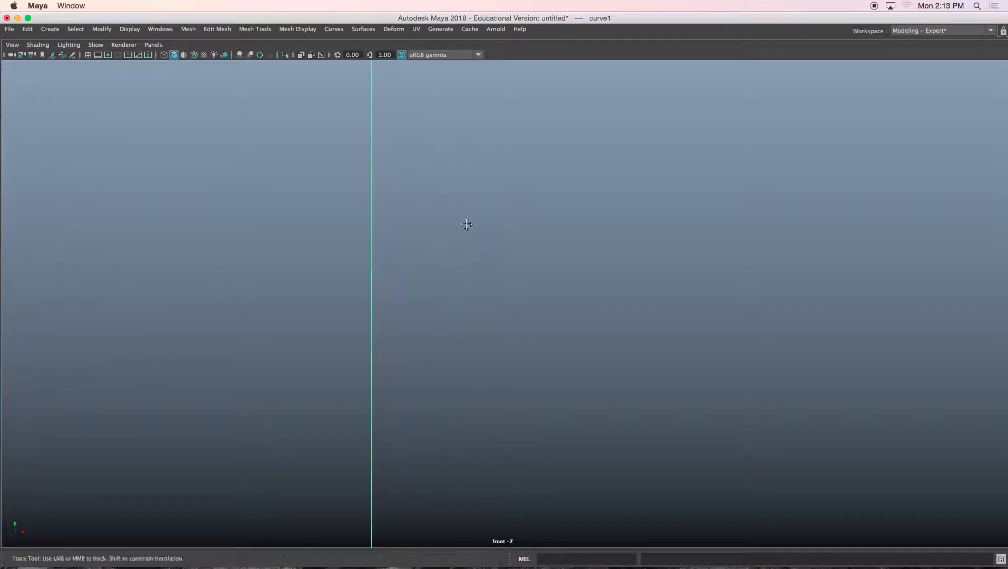
alt+middle_drag(468, 223, 479, 367)
alt+middle_drag(445, 204, 519, 251)
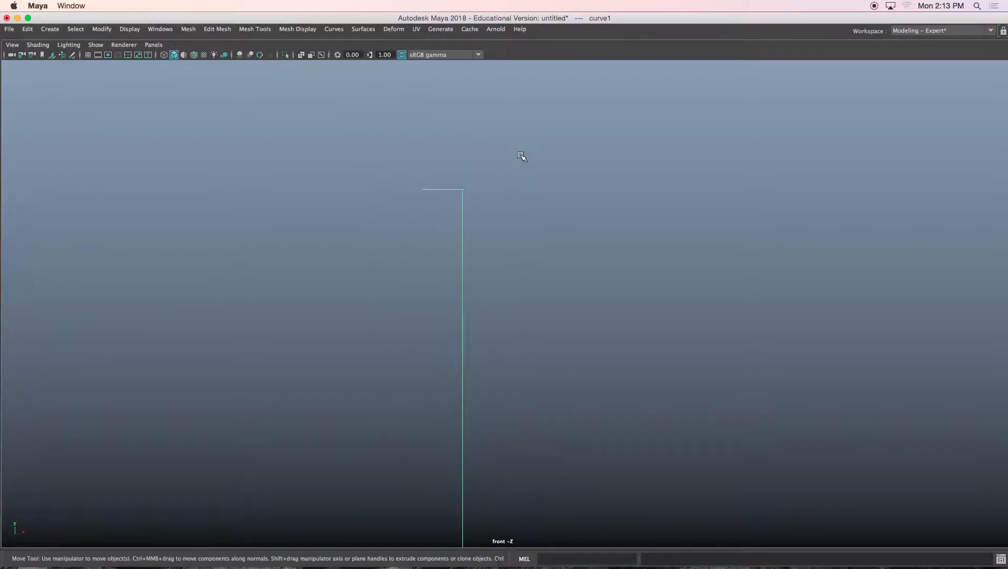
right_drag(562, 178, 495, 169)
drag(398, 153, 443, 203)
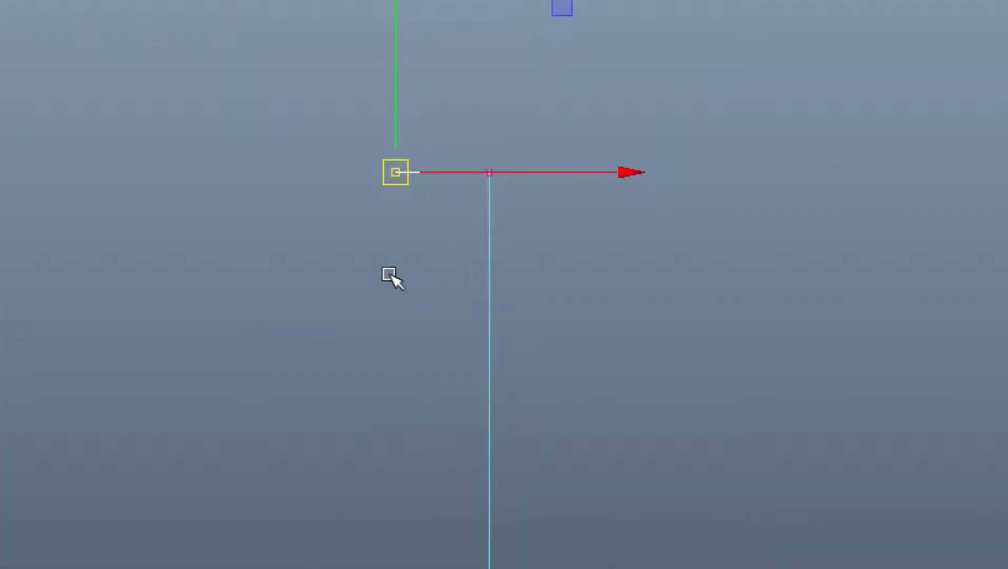
click(406, 197)
drag(413, 230, 414, 231)
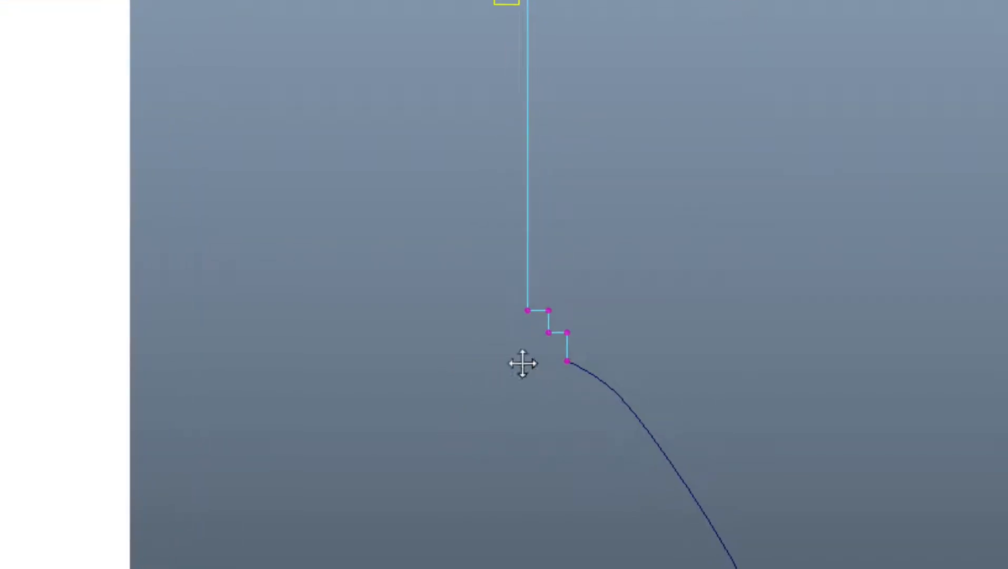
Step: Move the cubic nose curve's first control vertex directly under the end of the linear tip curve
drag(509, 295, 510, 295)
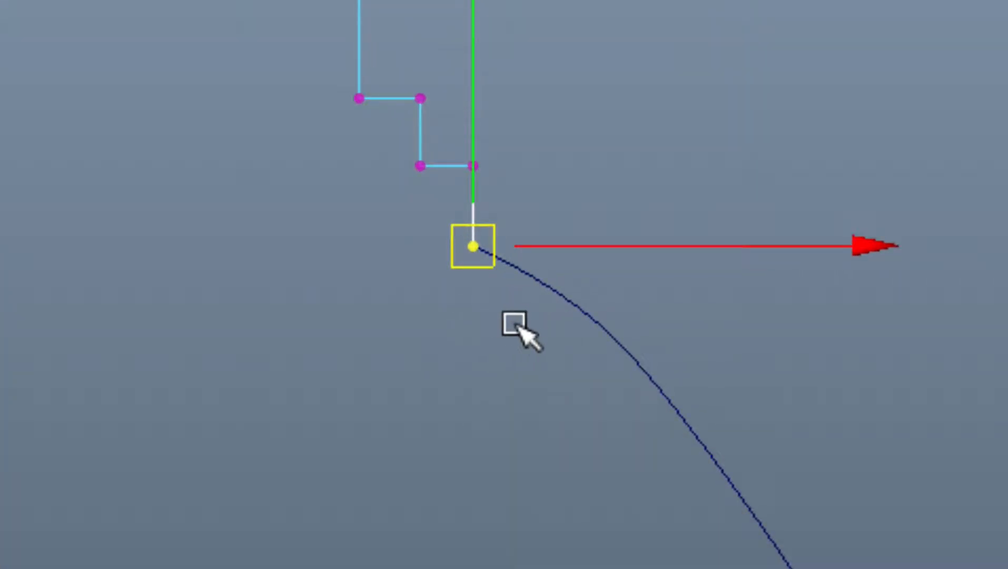
click(520, 331)
drag(585, 286, 546, 358)
right_drag(678, 240, 584, 236)
click(476, 241)
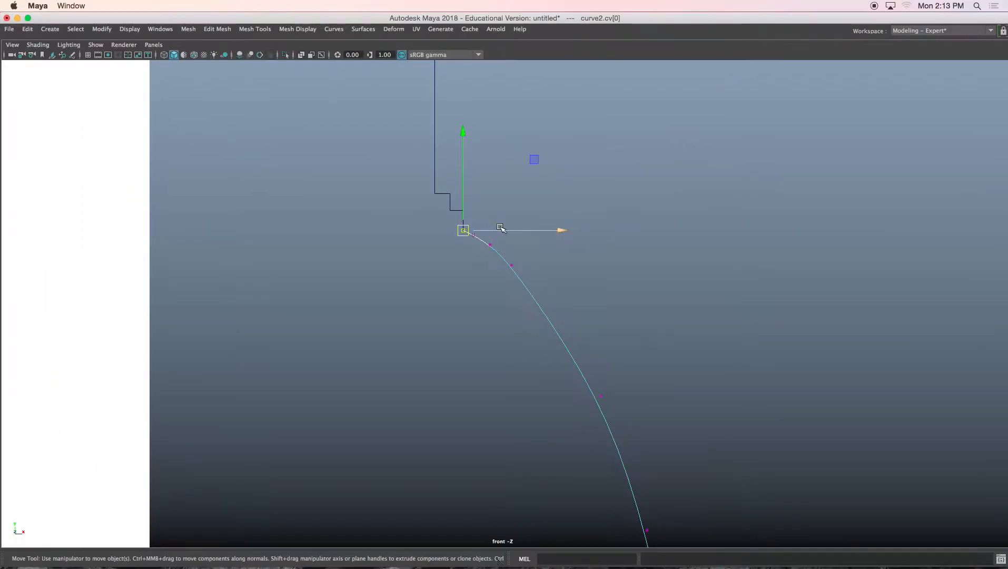
Step: Select all the body outline curves and attach them into one curve using Connect with Keep multiple knots
scroll(509, 275, down, 5)
scroll(505, 309, down, 4)
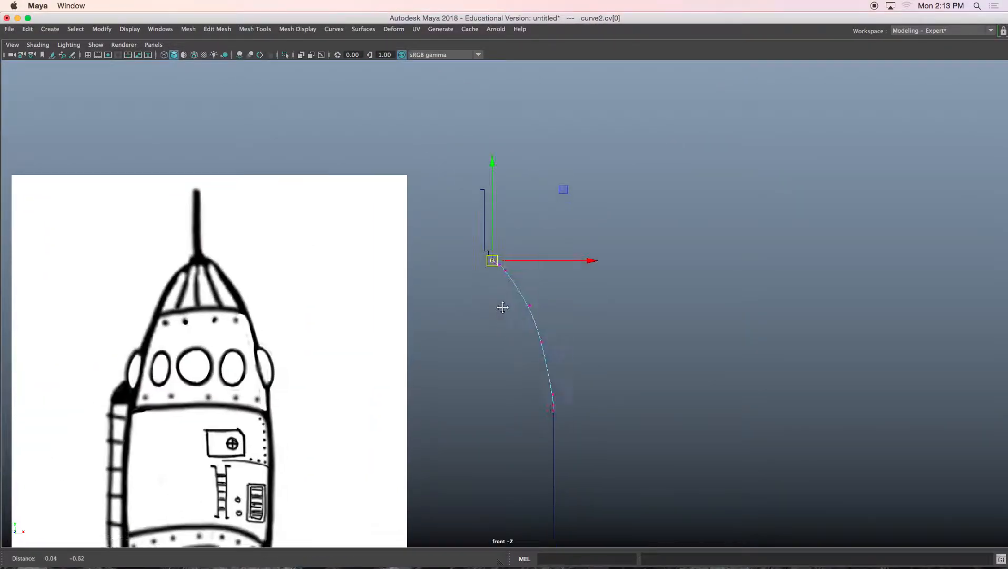
right_drag(494, 243, 533, 220)
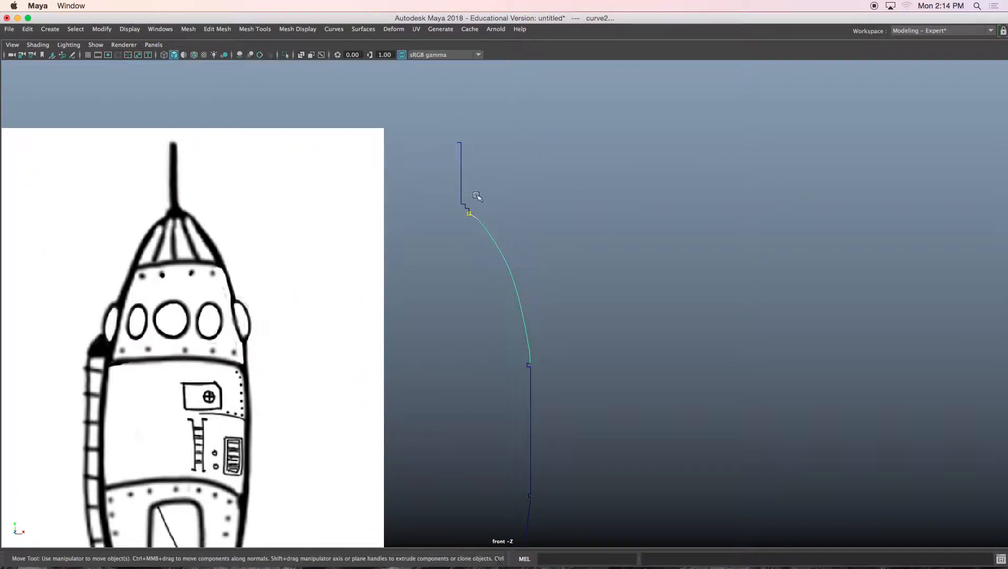
alt+middle_drag(487, 274, 473, 143)
alt+middle_drag(511, 290, 501, 182)
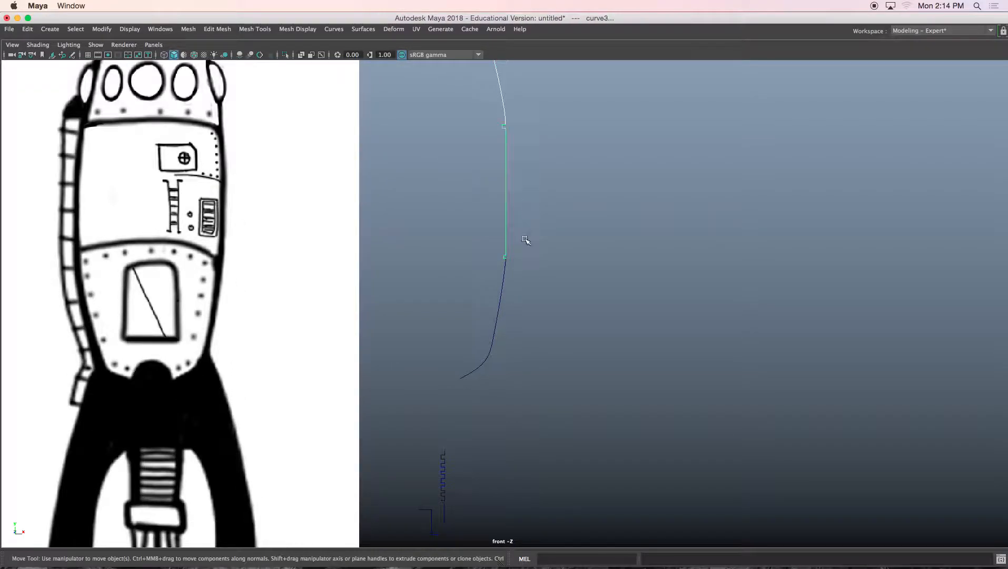
alt+middle_drag(525, 240, 524, 158)
drag(489, 214, 533, 250)
key(f)
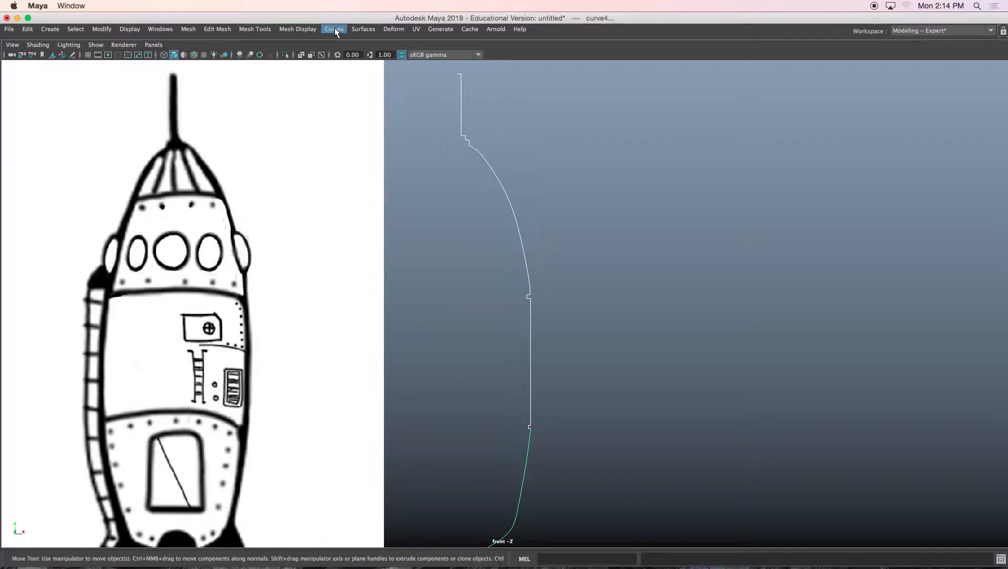
click(334, 29)
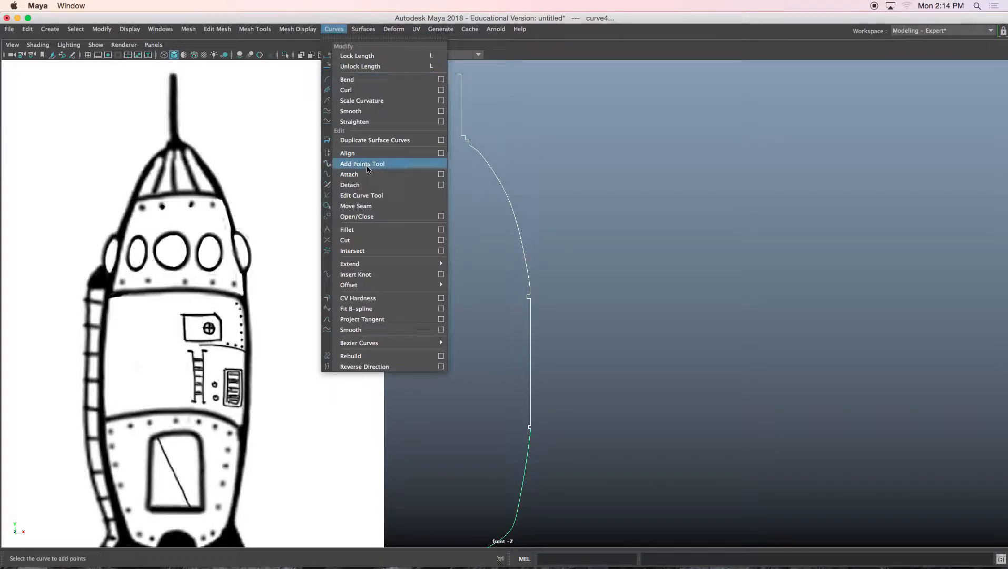
click(440, 174)
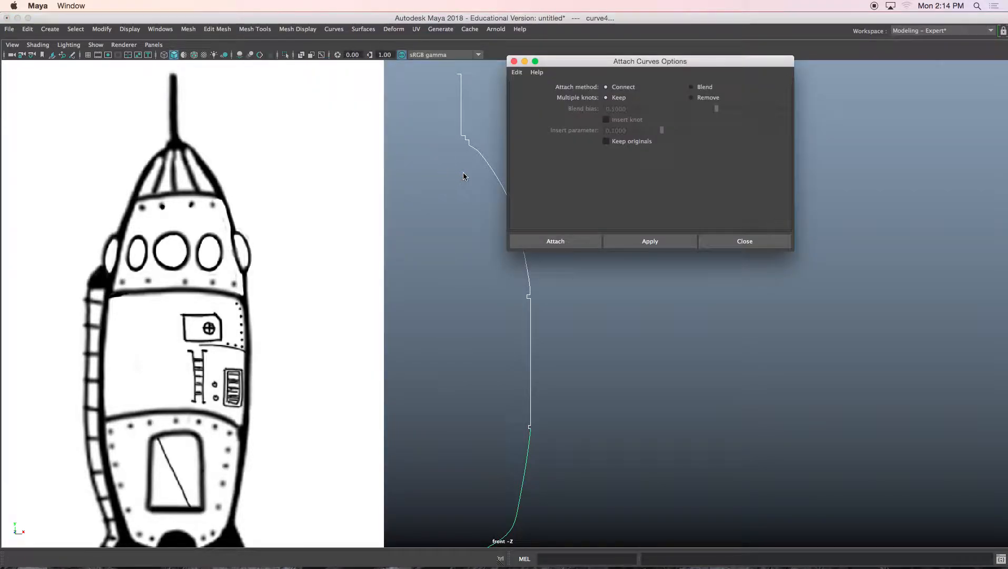
drag(594, 63, 631, 166)
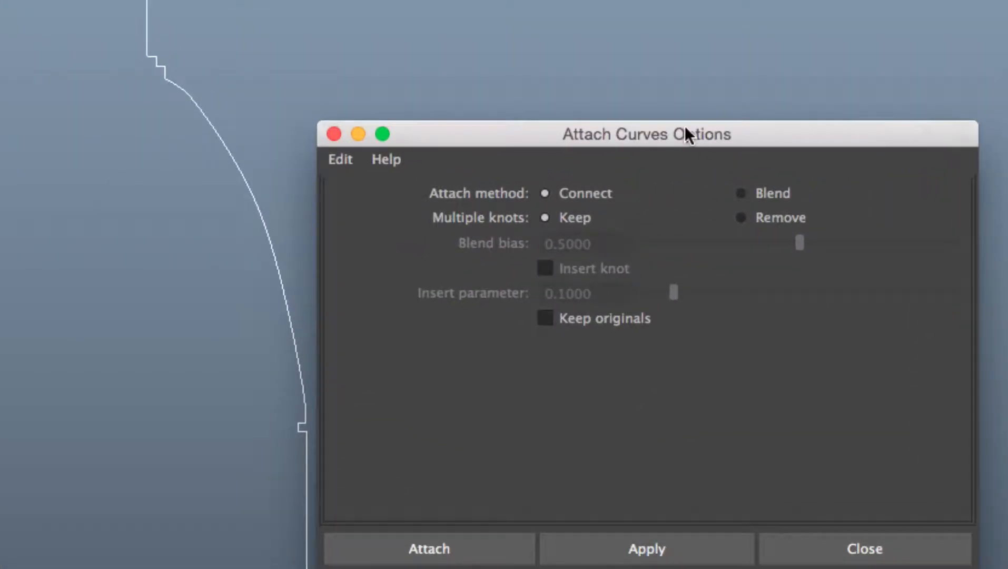
drag(687, 134, 697, 63)
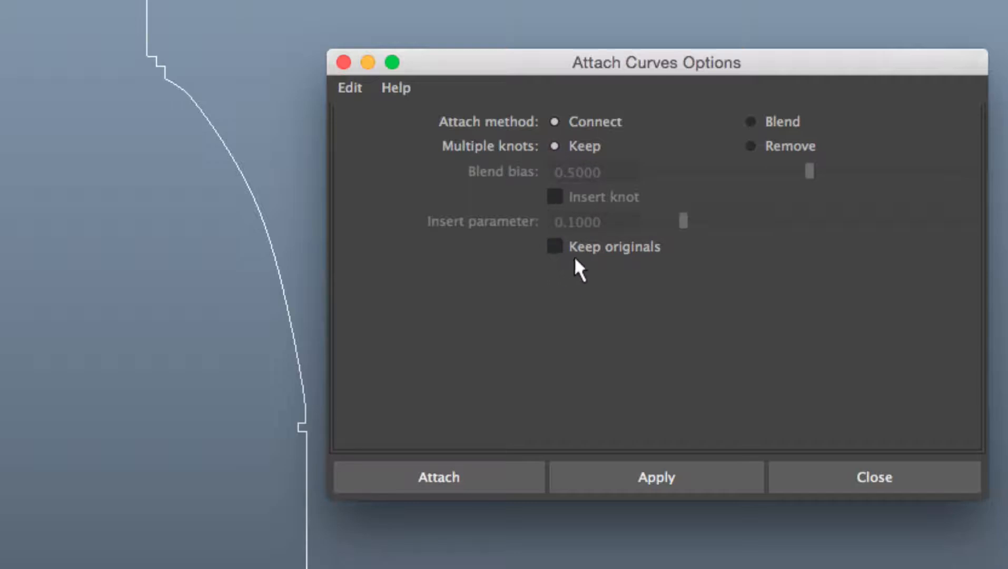
click(478, 467)
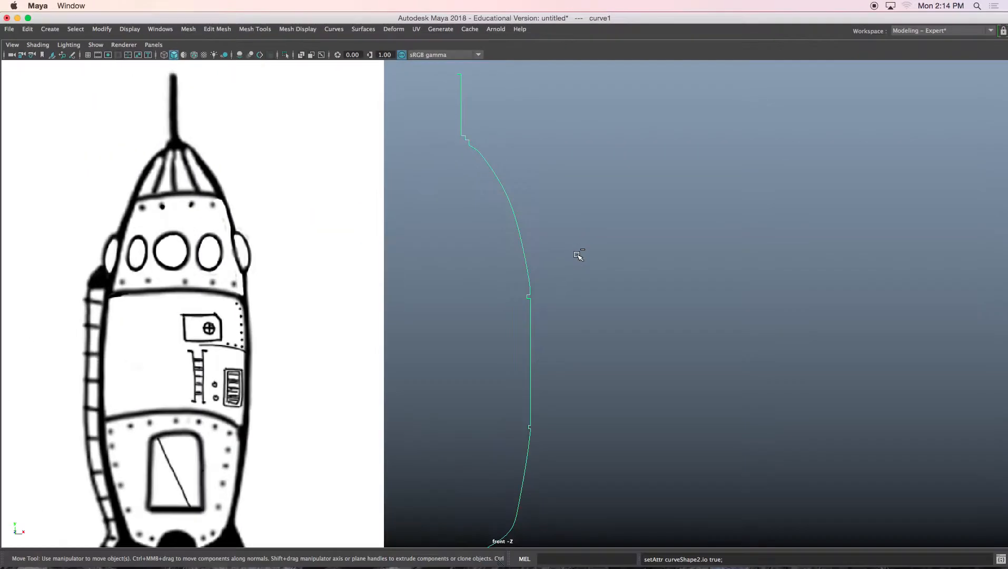
Step: Slide the image plane over the attached outline curve to compare them, then move it back beside the curve
alt+middle_drag(585, 279, 589, 238)
scroll(589, 245, down, 4)
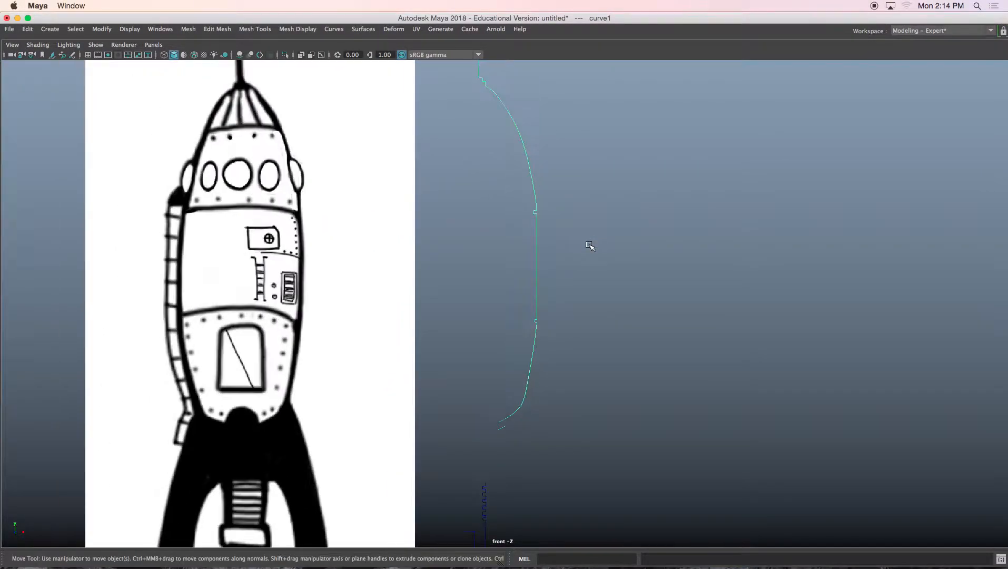
scroll(588, 256, down, 2)
alt+middle_drag(585, 274, 595, 214)
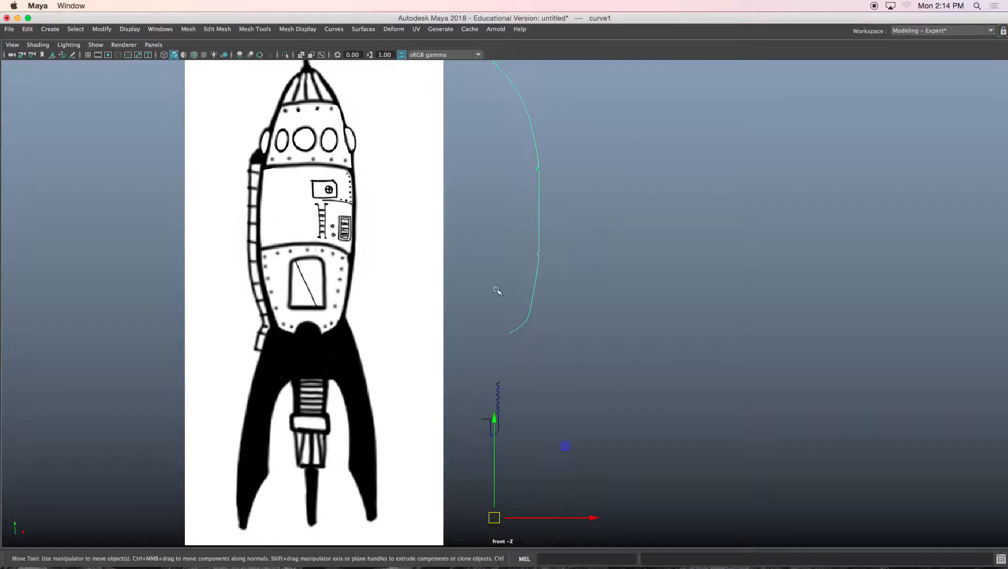
click(433, 299)
alt+middle_drag(433, 298, 437, 272)
drag(406, 239, 591, 251)
alt+middle_drag(573, 211, 557, 326)
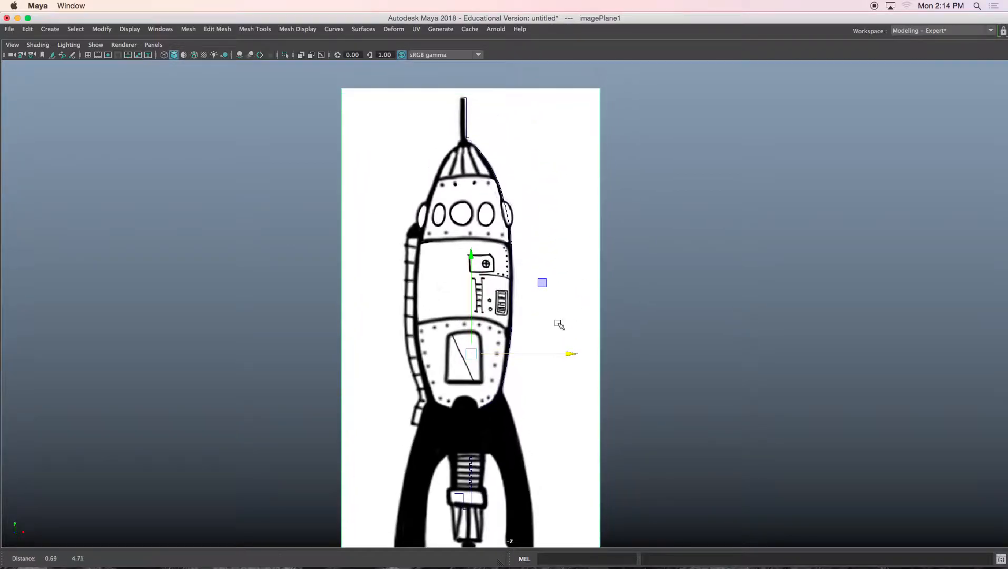
click(502, 201)
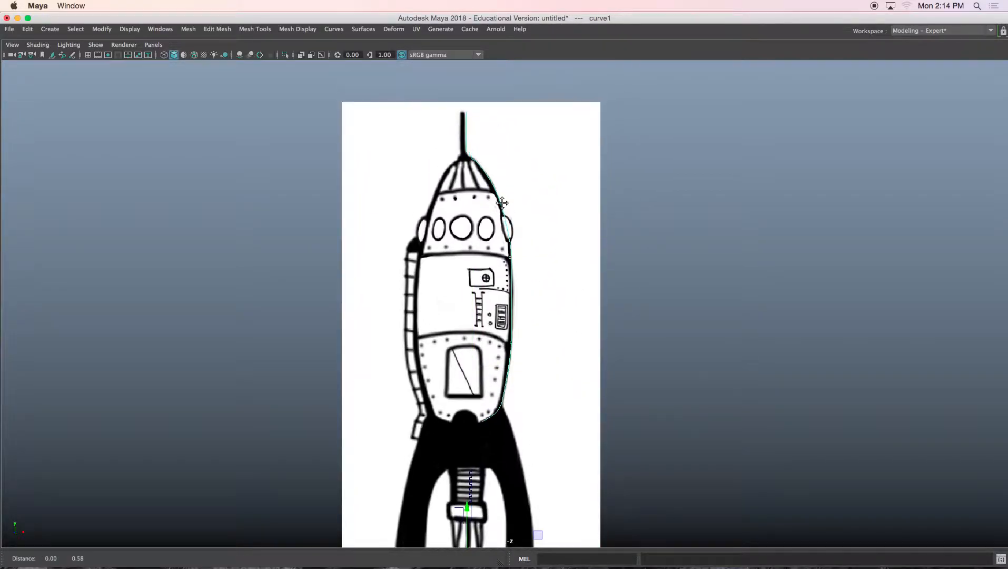
alt+middle_drag(578, 328, 567, 230)
click(567, 230)
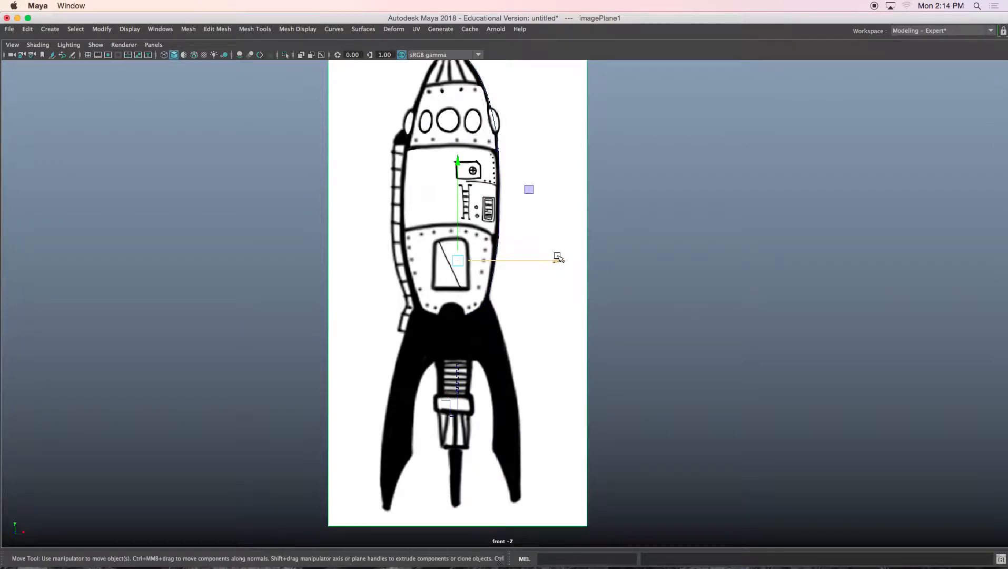
drag(558, 256, 348, 250)
Step: Select the attached outline curve and enter pivot editing for it in the perspective view
alt+middle_drag(456, 209, 518, 236)
click(486, 240)
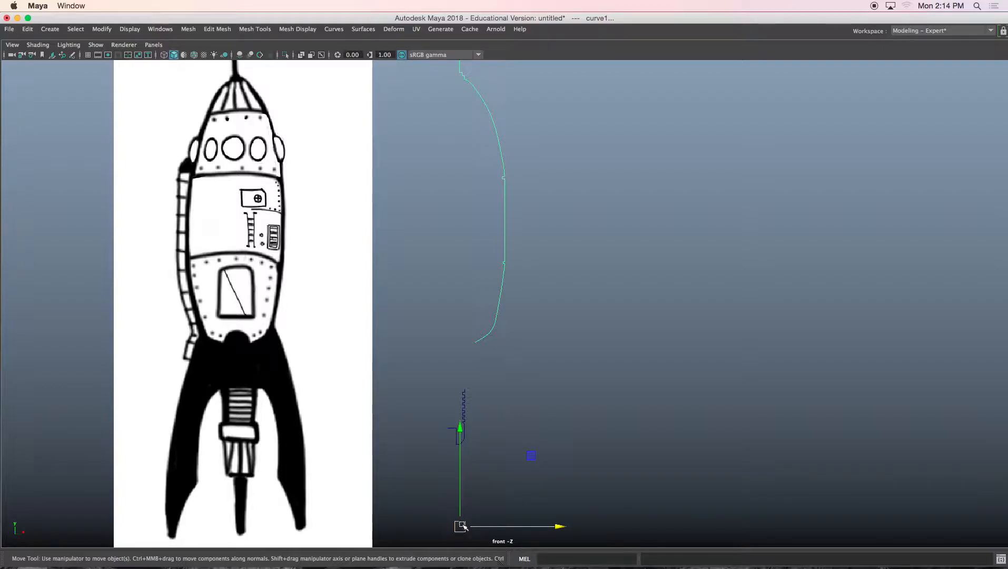
mouse_move(497, 465)
alt+middle_down()
mouse_move(499, 454)
mouse_move(505, 479)
alt+middle_up()
alt+middle_drag(488, 138, 488, 171)
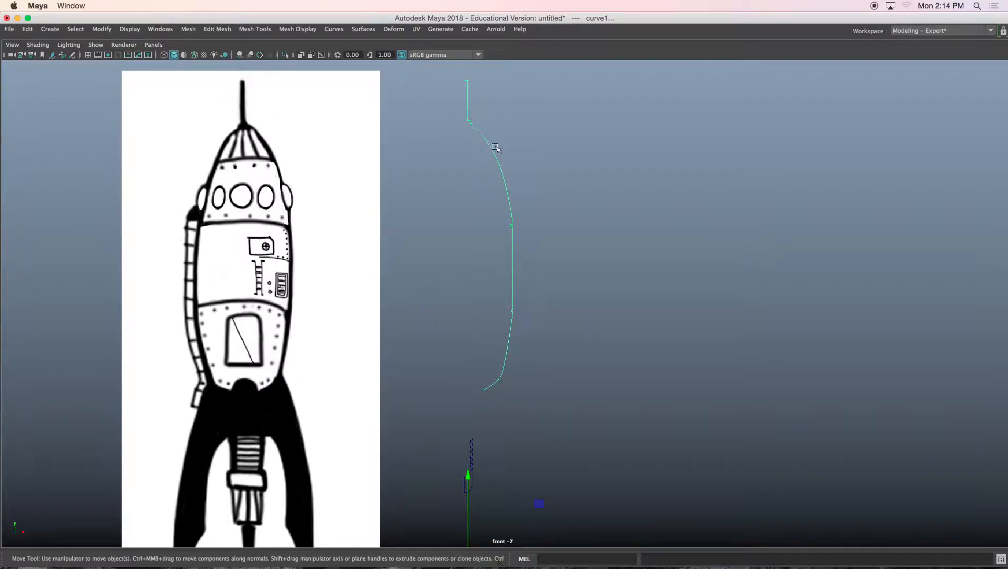
key(space)
key(space)
alt+drag(577, 227, 623, 285)
key(d)
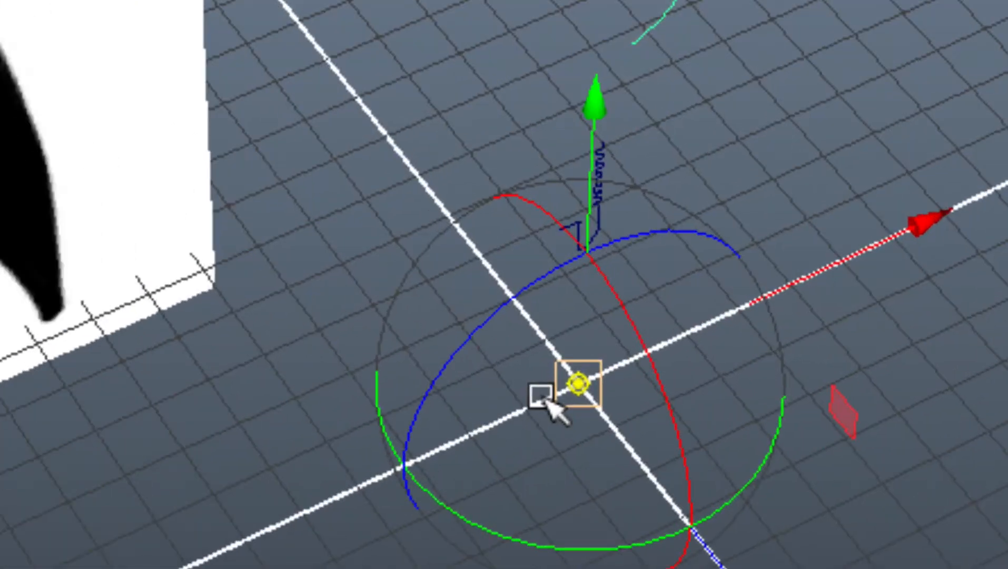
key(d)
Step: Move the attached outline curve's pivot up to the top tip of the curve, then return to the Move tool
key(d)
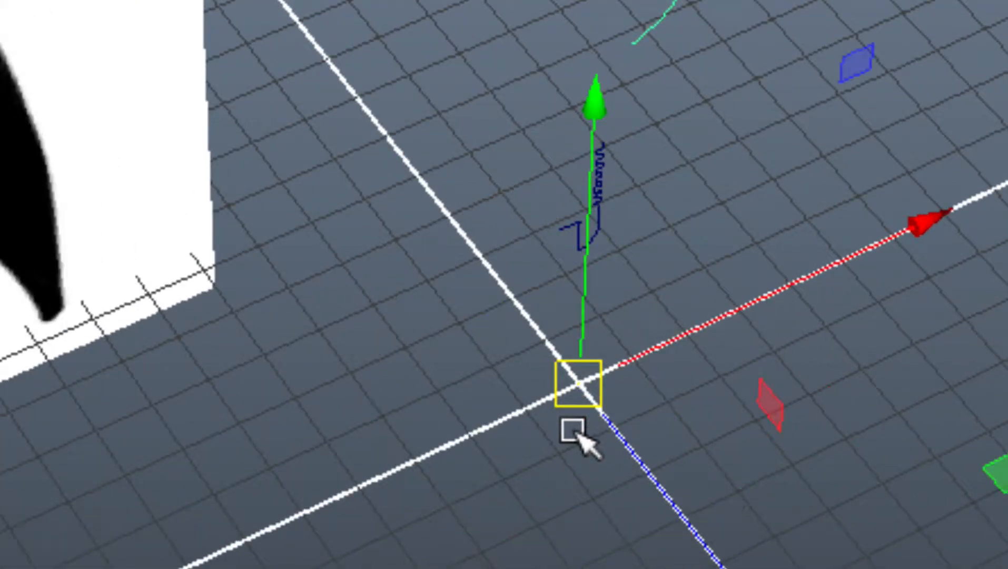
key(d)
key(d)
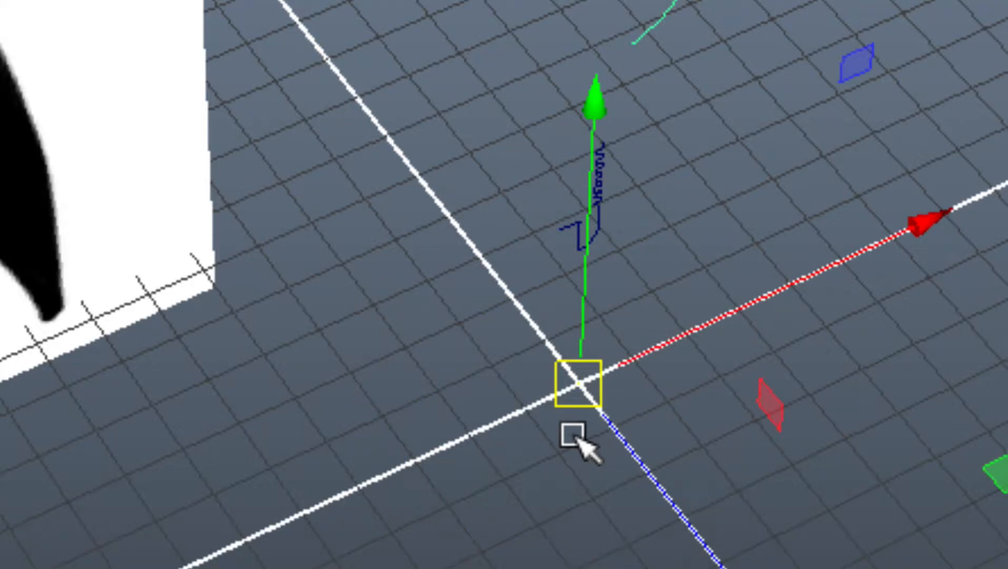
key(d)
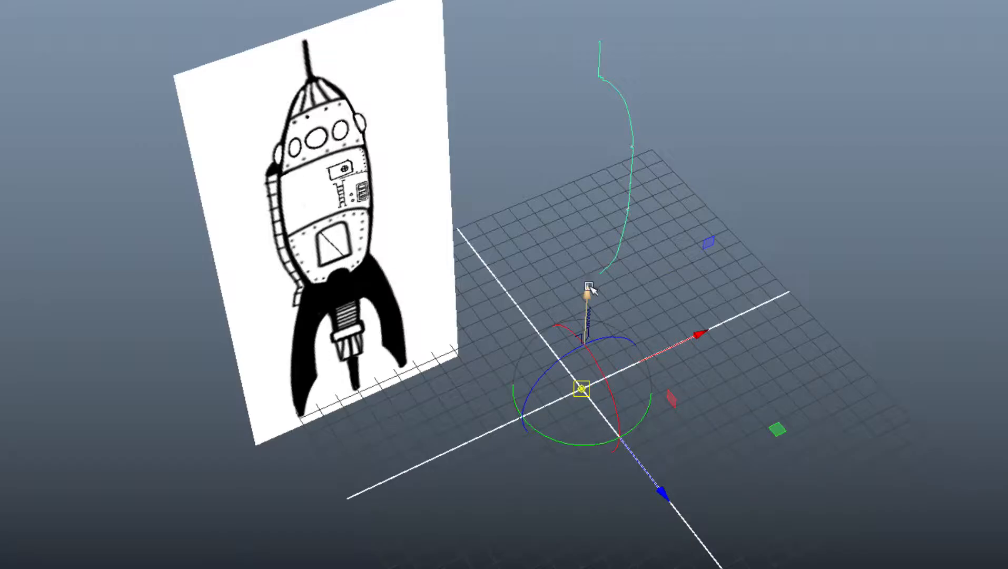
drag(589, 289, 599, 30)
key(d)
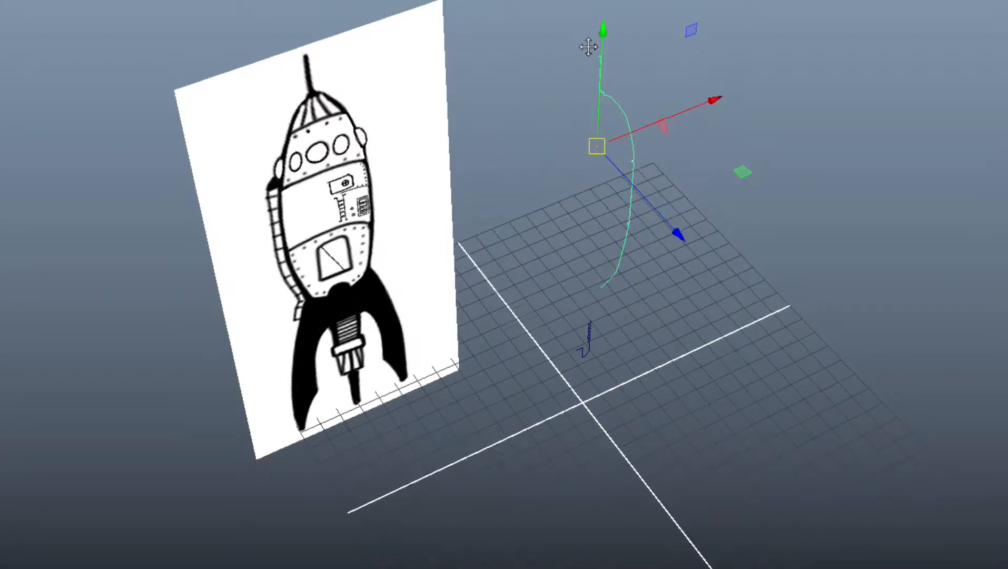
alt+middle_drag(588, 47, 513, 191)
scroll(556, 161, up, 5)
scroll(556, 161, up, 5)
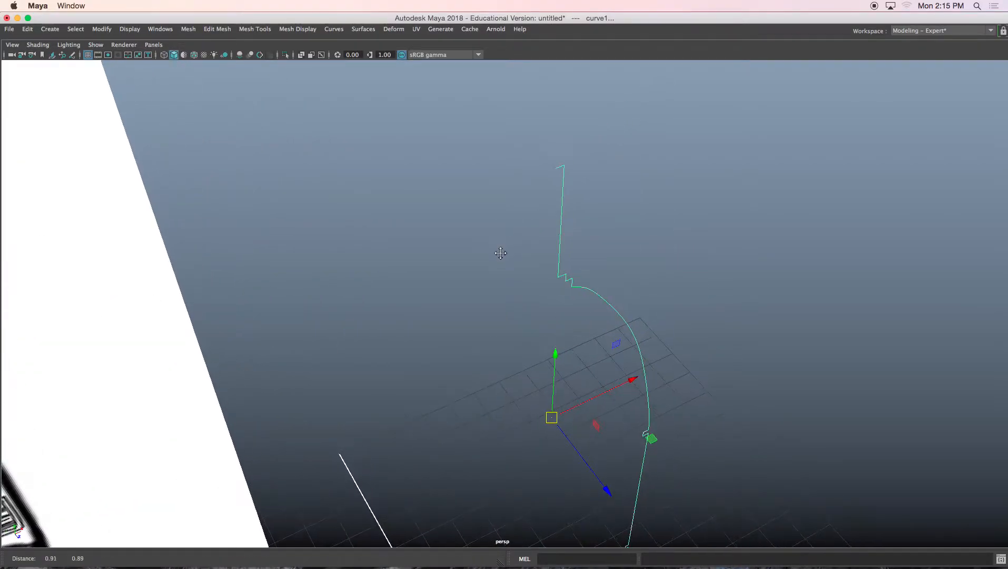
alt+middle_drag(500, 253, 492, 263)
mouse_move(493, 261)
alt+mouse_down()
mouse_move(477, 260)
mouse_move(509, 262)
alt+mouse_up()
scroll(476, 260, up, 3)
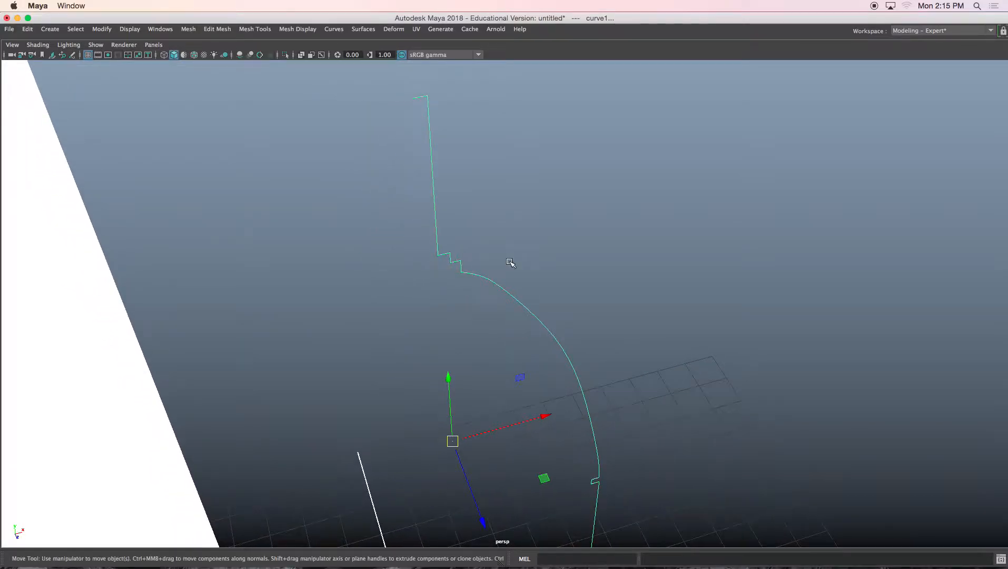
key(d)
drag(452, 443, 435, 218)
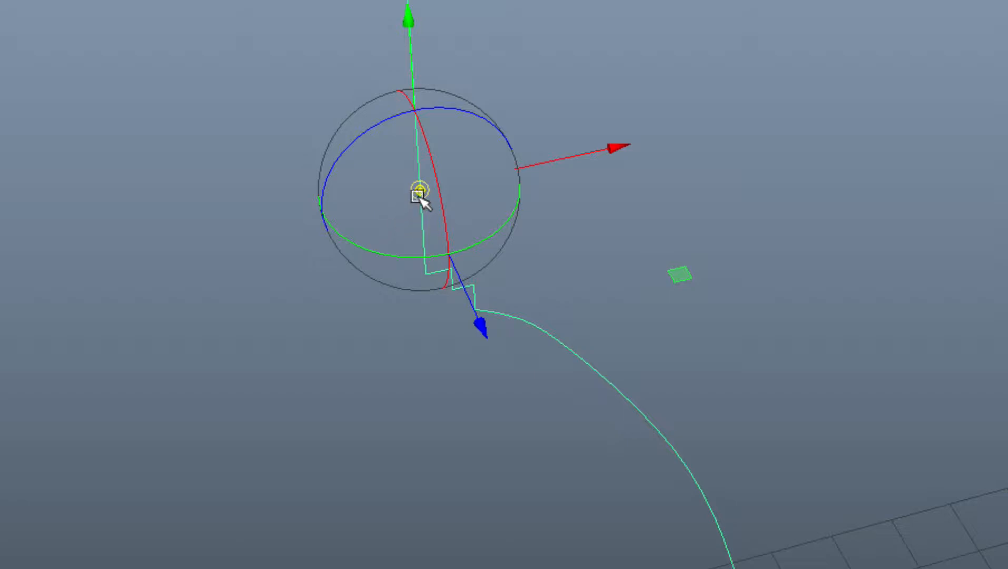
drag(421, 198, 359, 21)
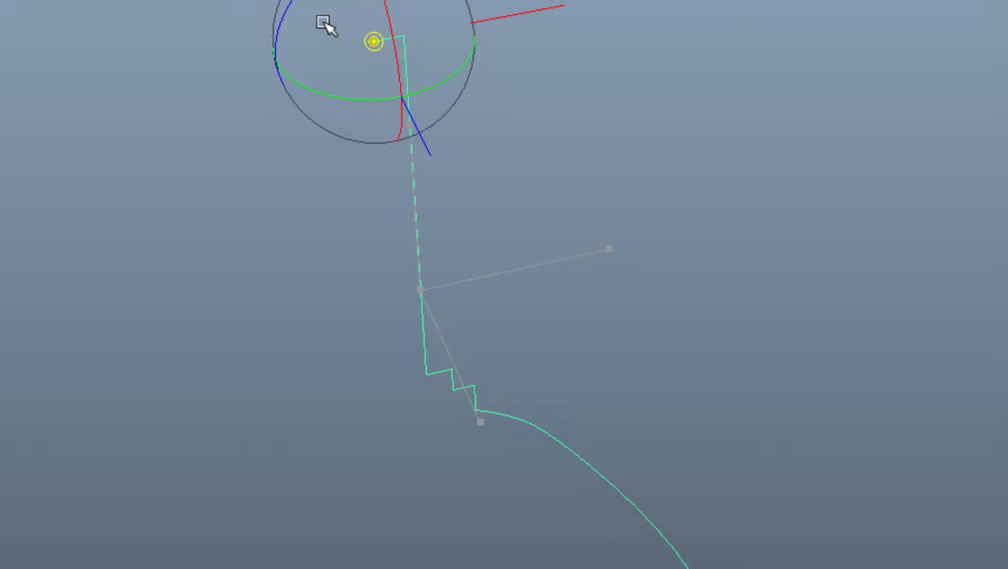
key(w)
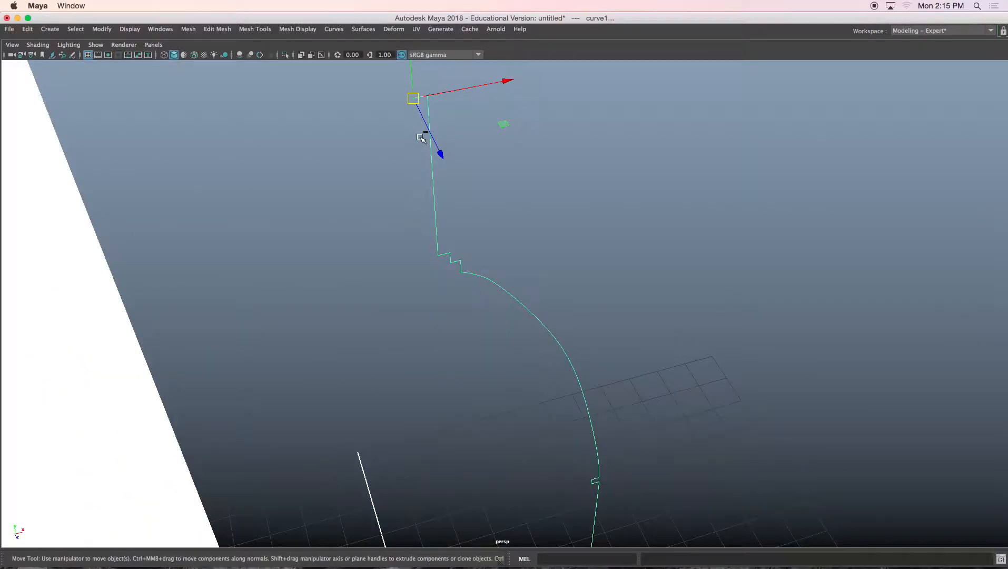
alt+drag(449, 208, 408, 293)
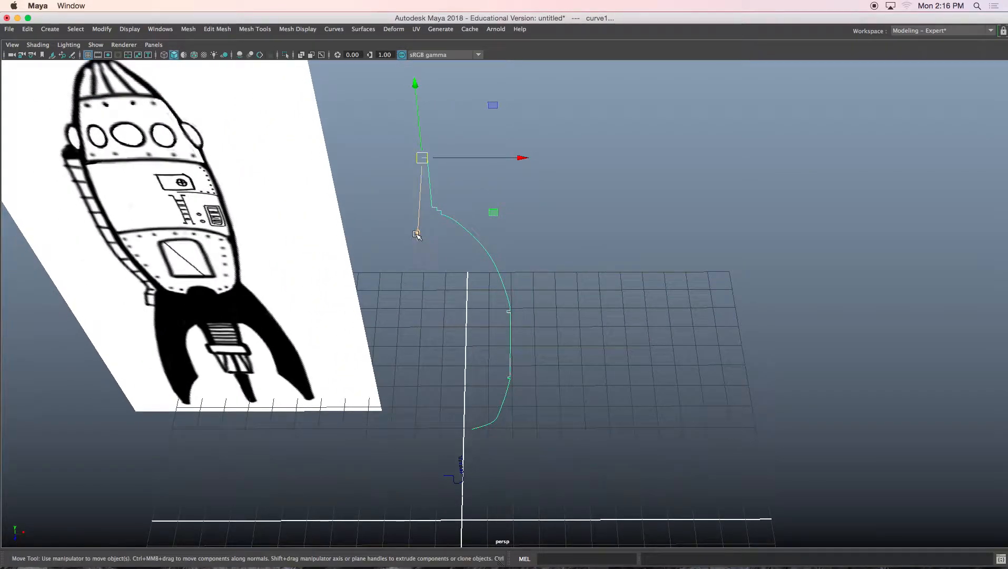
drag(416, 234, 420, 192)
alt+drag(449, 265, 463, 308)
key(ctrl+z)
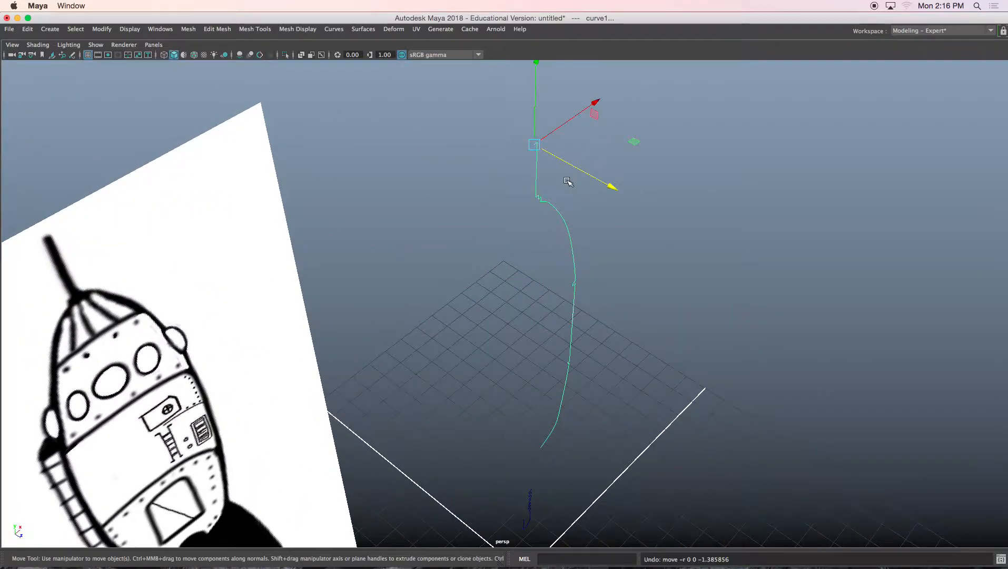
Step: Select the outline curve and delete its construction history
click(560, 235)
click(566, 228)
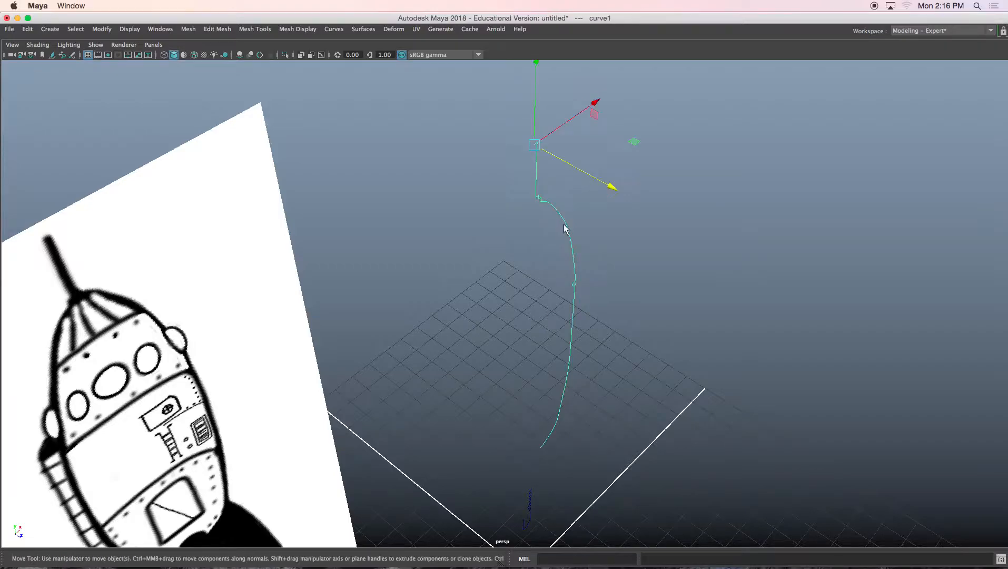
scroll(567, 255, down, 3)
alt+middle_drag(536, 283, 526, 231)
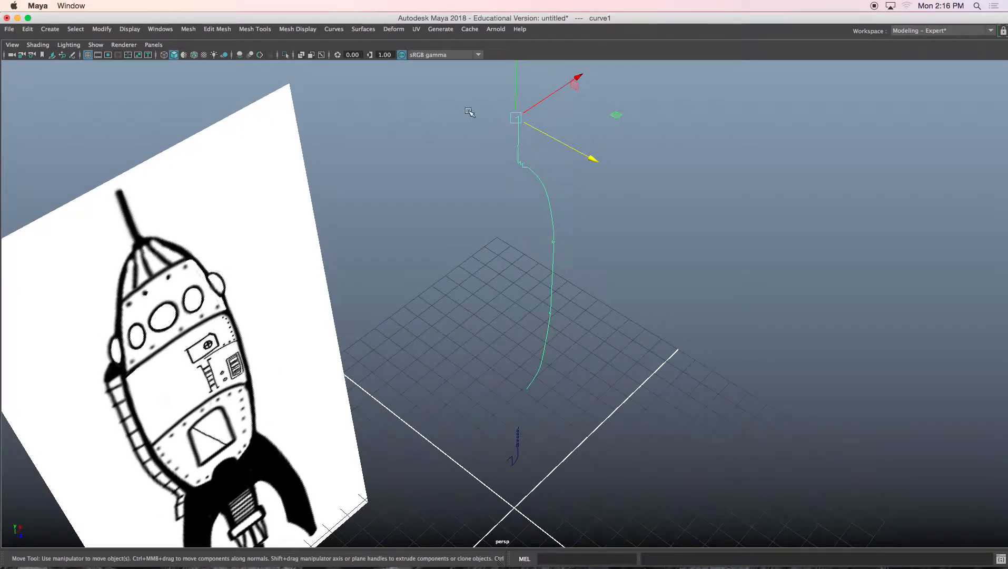
drag(461, 90, 622, 477)
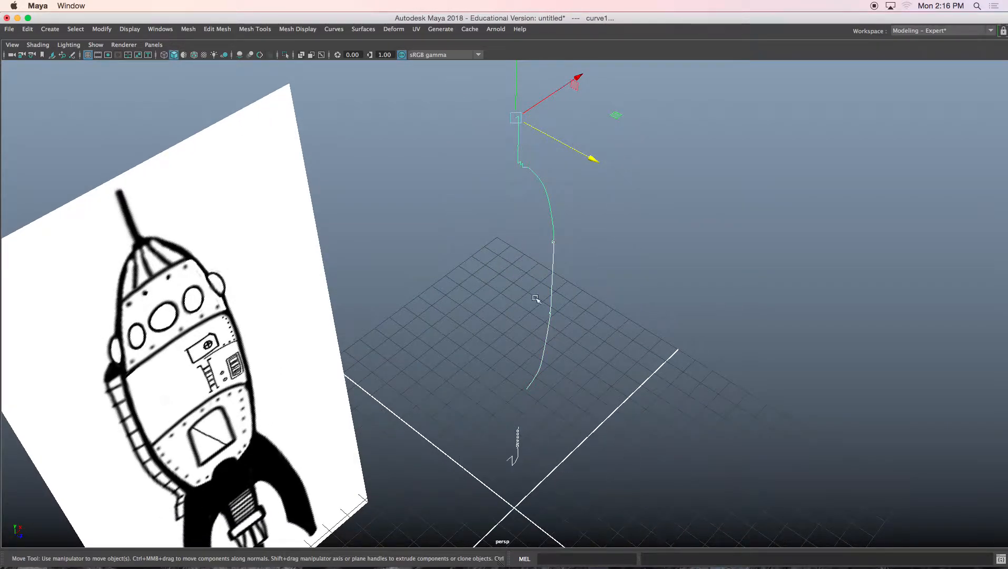
click(27, 30)
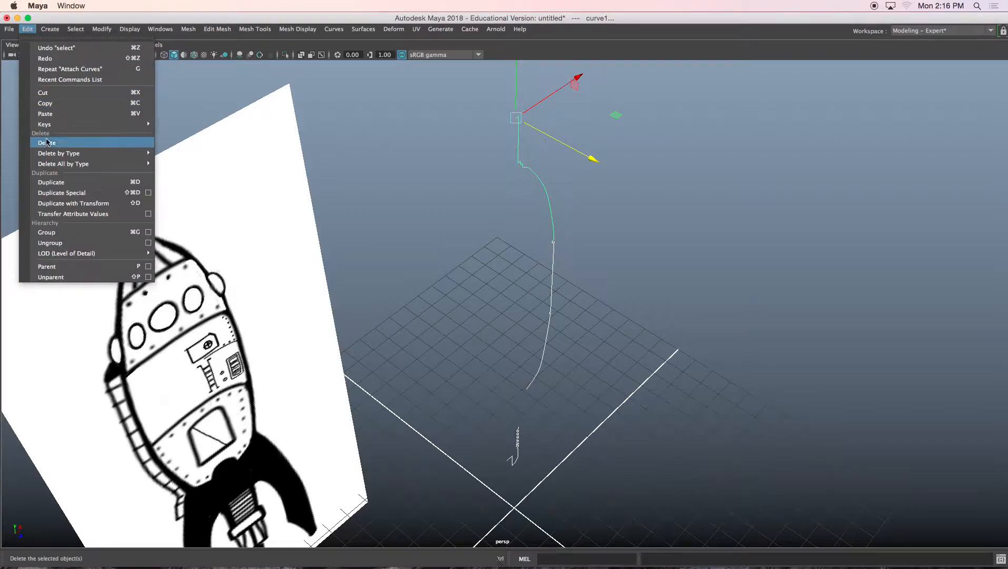
mouse_move(78, 153)
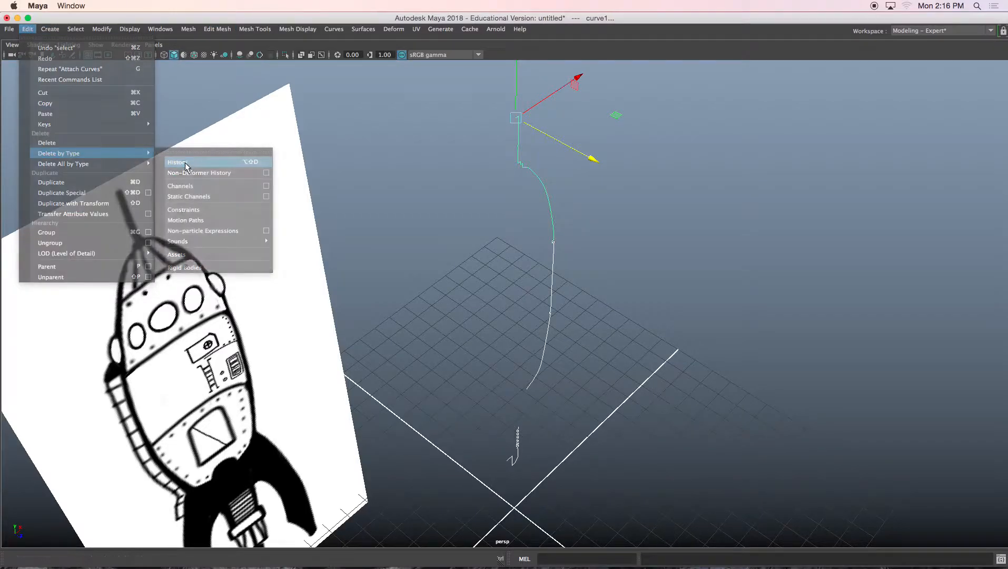
click(186, 165)
Step: Select the leftover original curve pieces near the outline and delete them
drag(558, 158, 538, 140)
drag(559, 198, 616, 371)
key(w)
key(Delete)
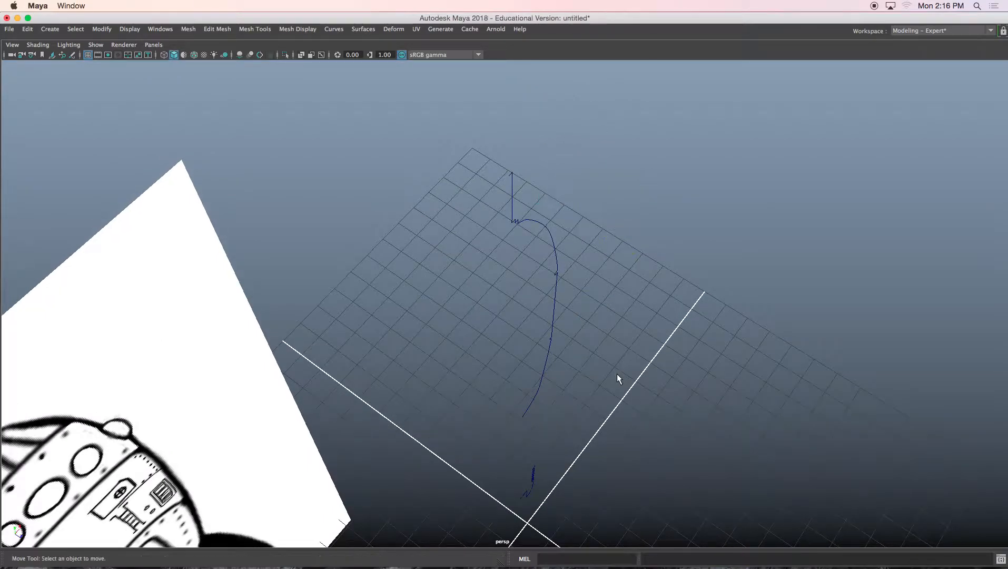
Step: Select the outline curve, open the Revolve options, and reset the dialog to its default settings
click(557, 258)
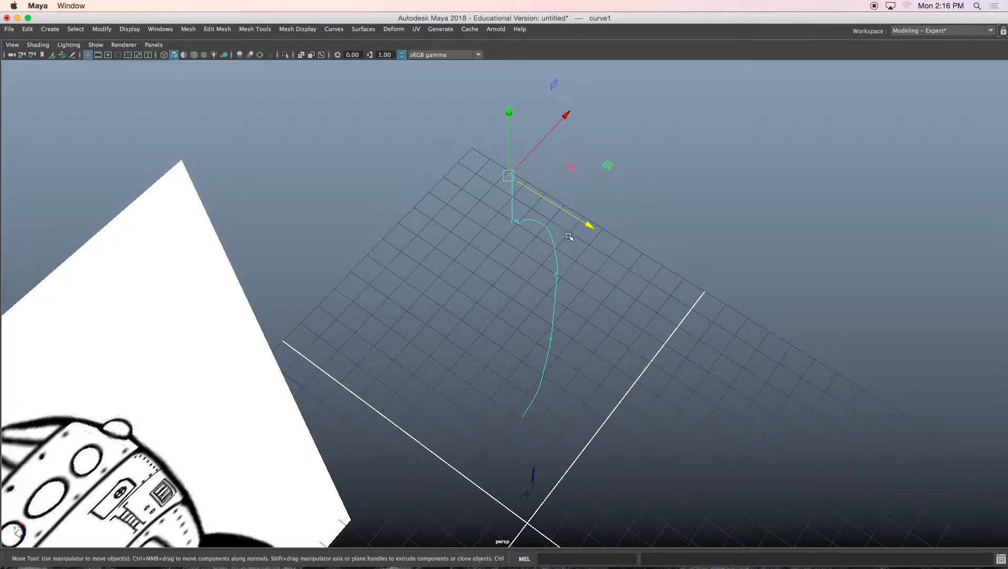
click(364, 29)
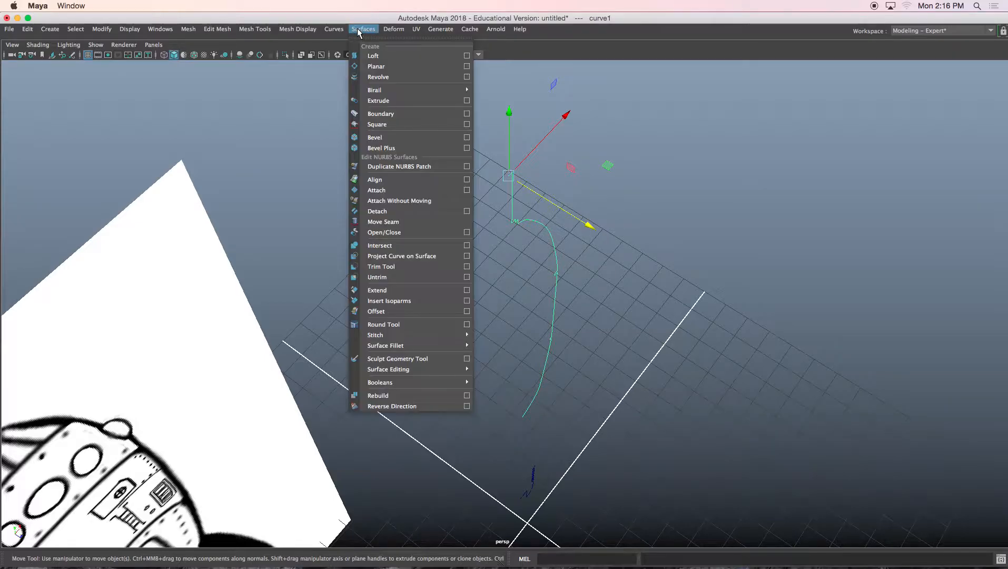
click(467, 77)
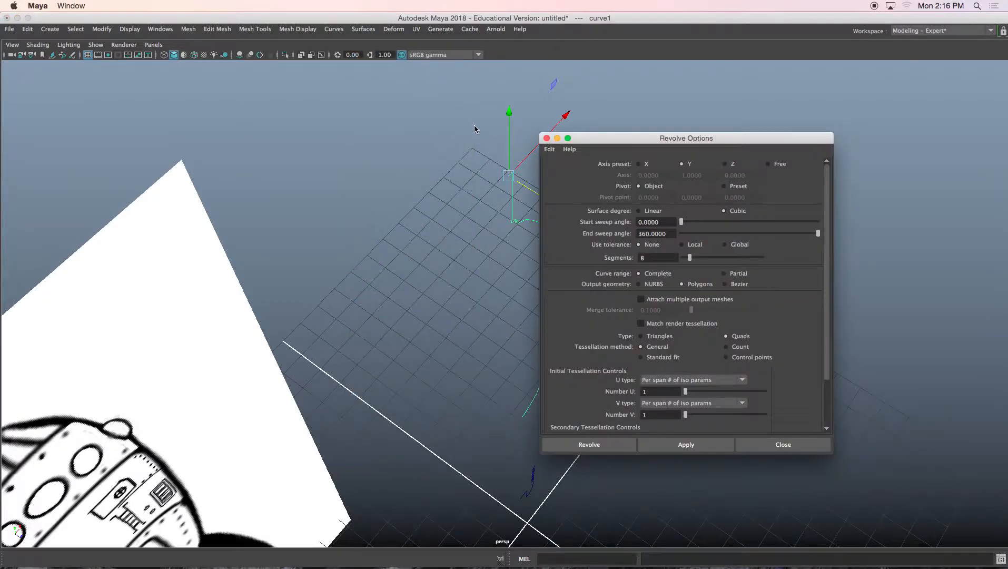
drag(620, 143, 695, 132)
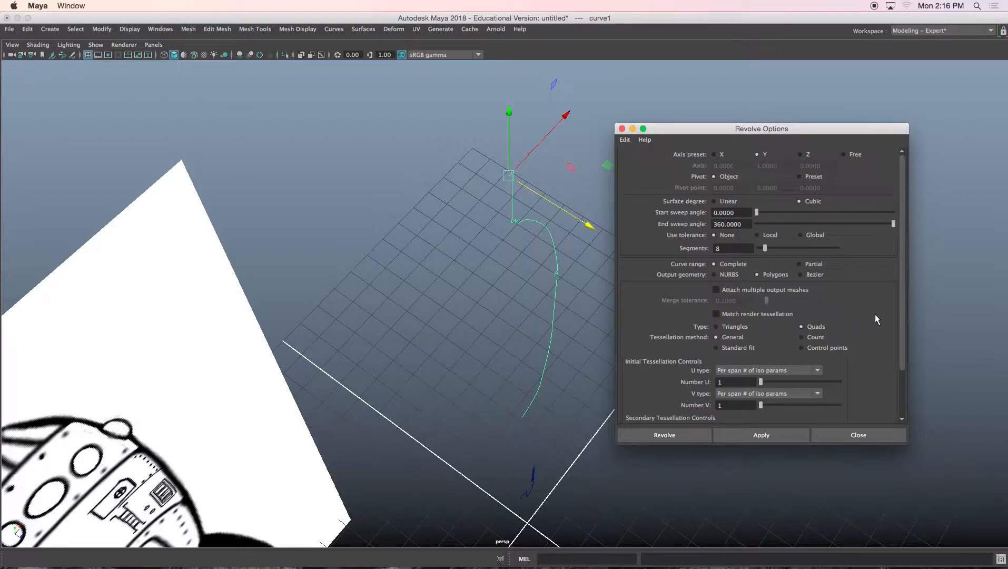
drag(902, 291, 903, 233)
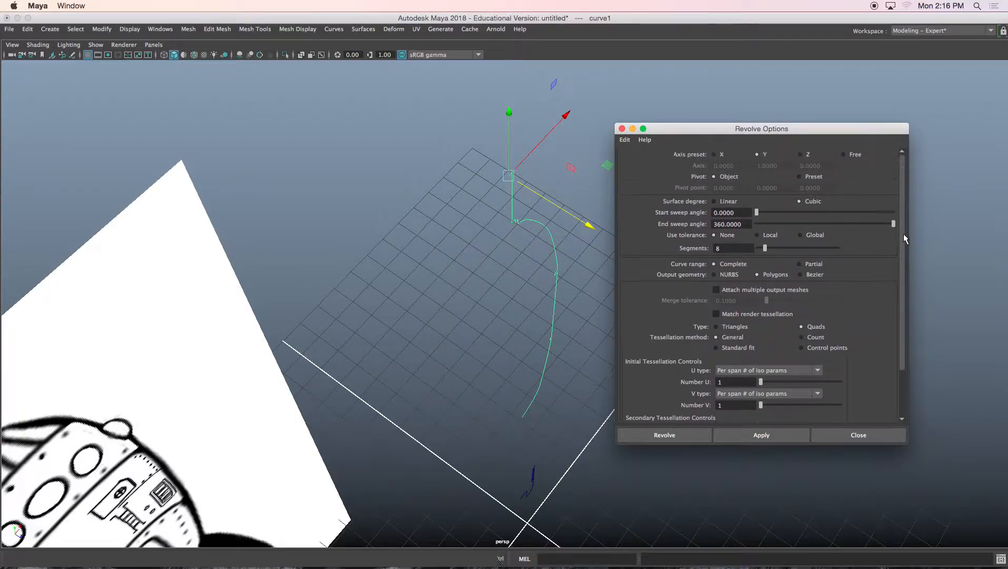
click(364, 29)
click(466, 77)
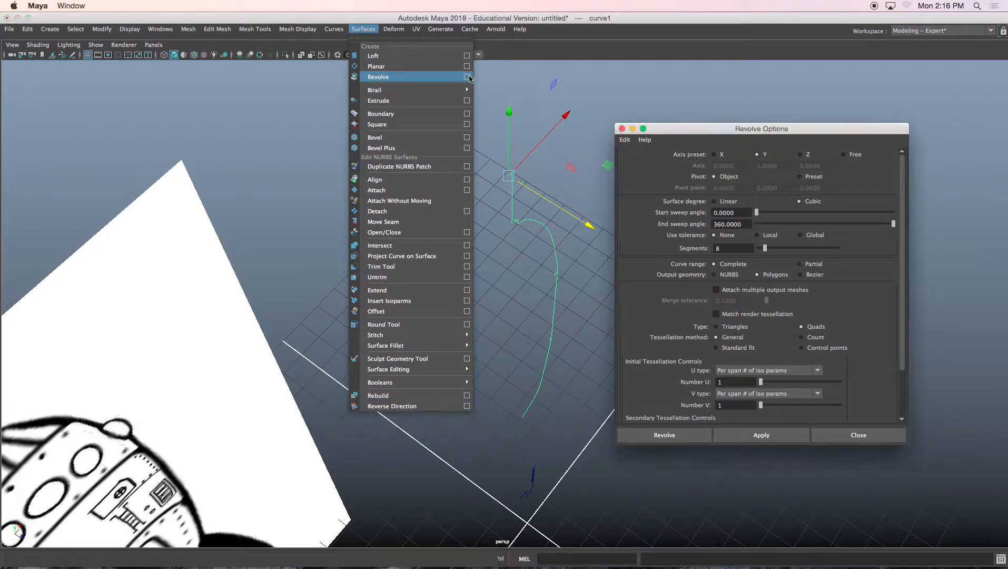
drag(716, 131, 703, 85)
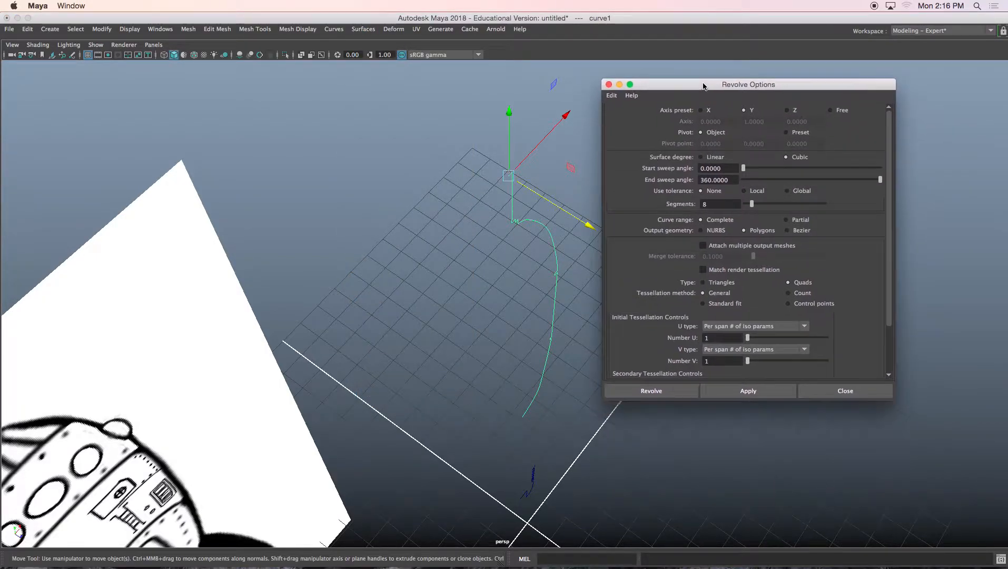
alt+drag(555, 175, 533, 170)
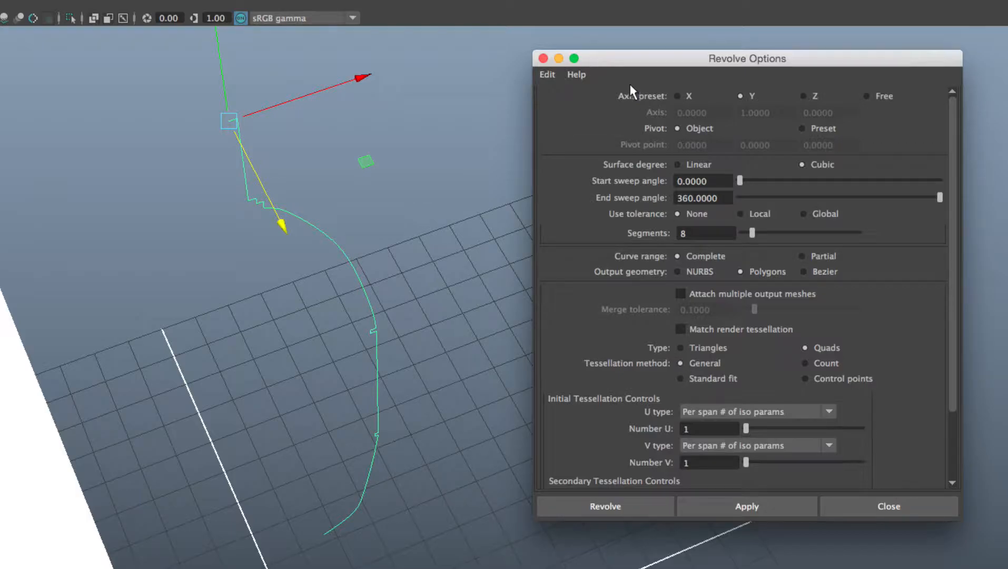
click(547, 74)
click(563, 103)
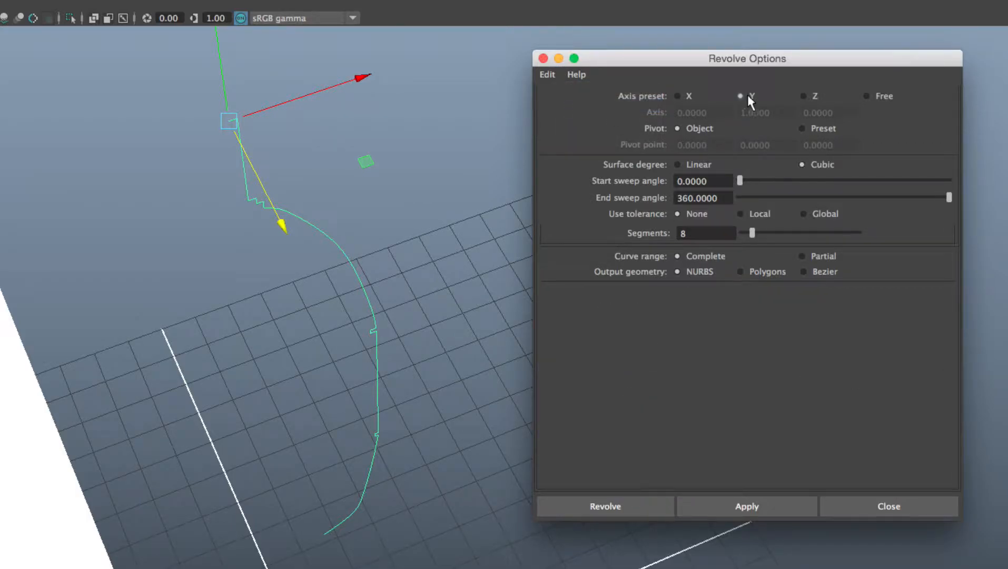
Step: Revolve the curve as Polygons with Quads, General tessellation, and Per span # of iso params for U and V types
drag(735, 61, 674, 54)
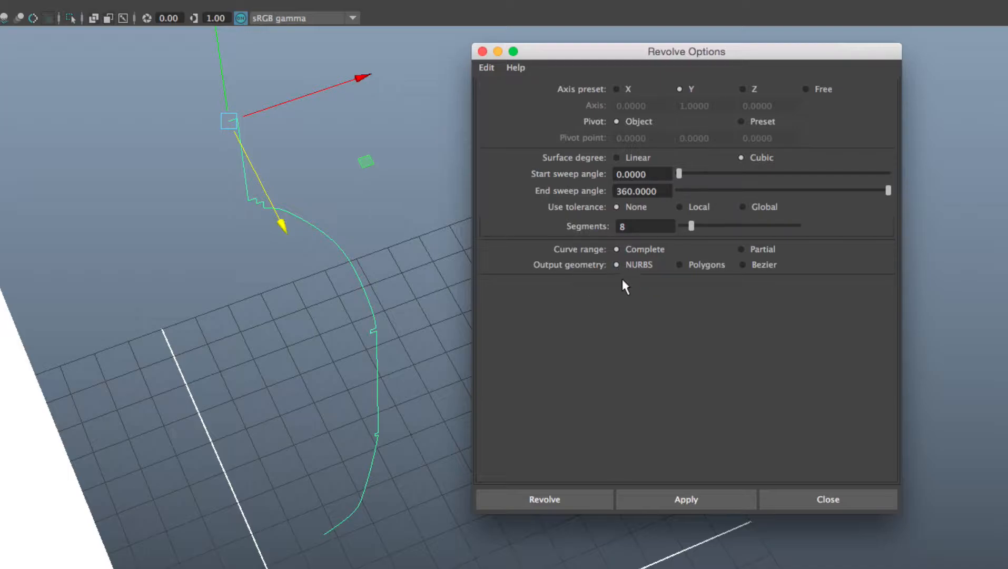
alt+middle_drag(333, 278, 368, 274)
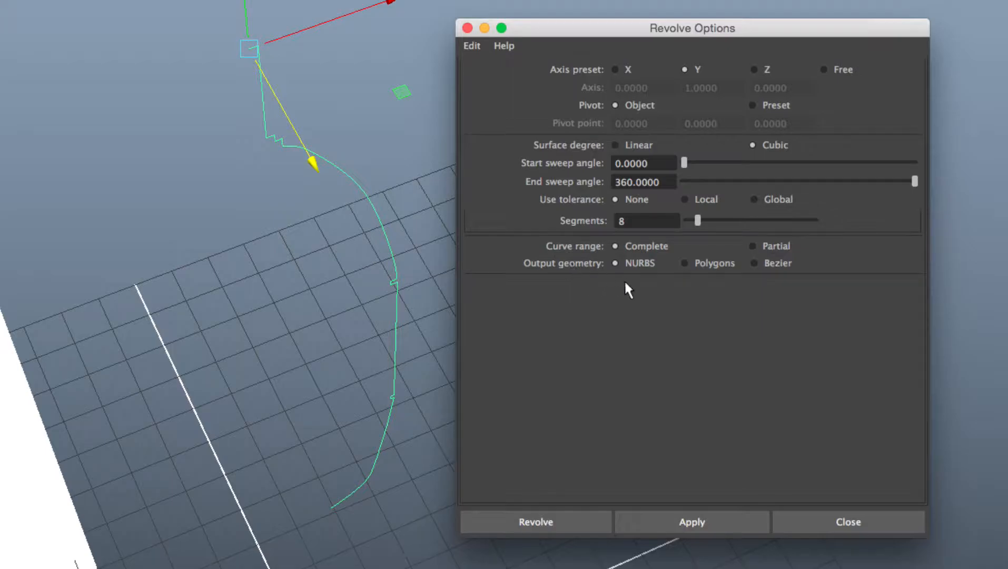
click(685, 263)
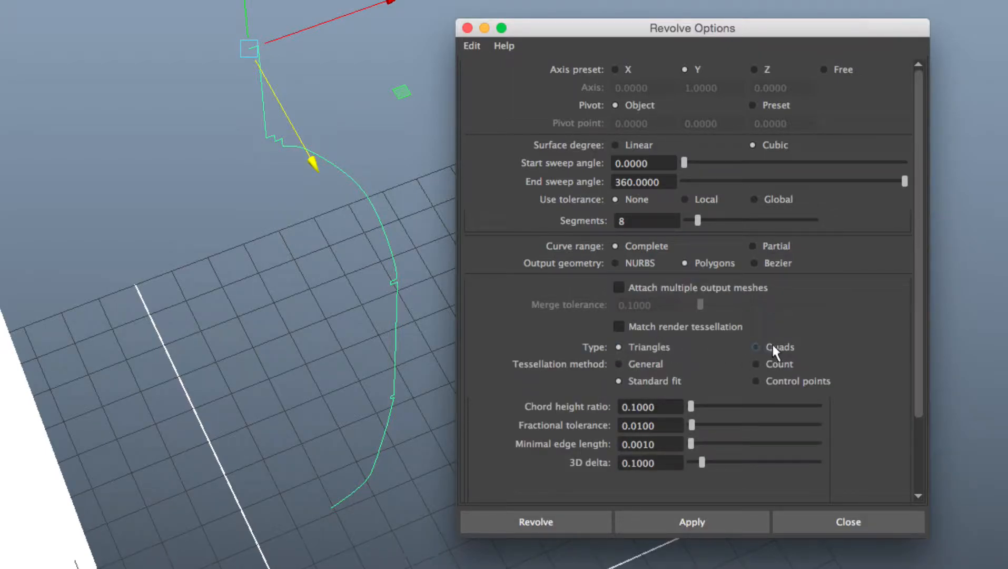
click(636, 362)
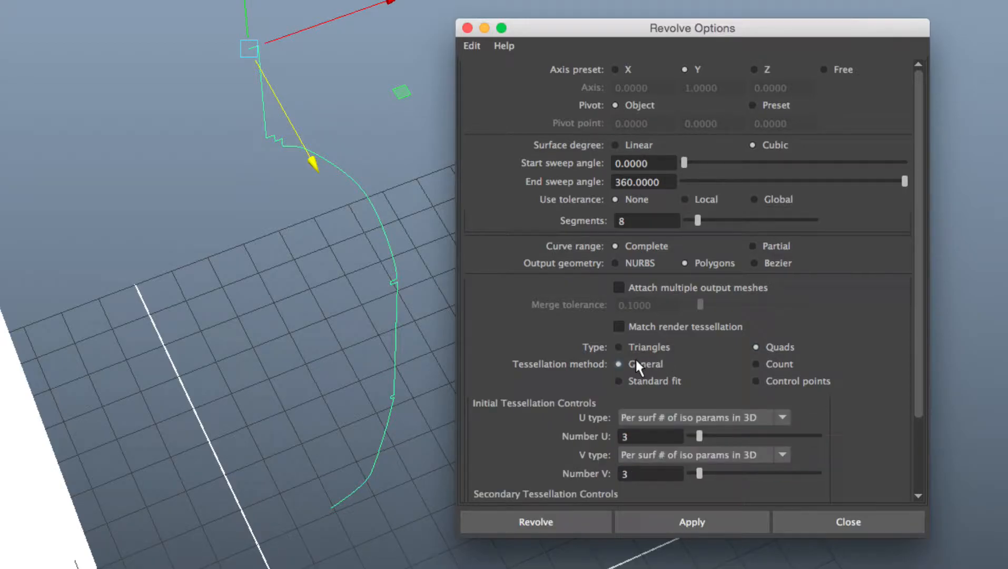
scroll(909, 350, down, 5)
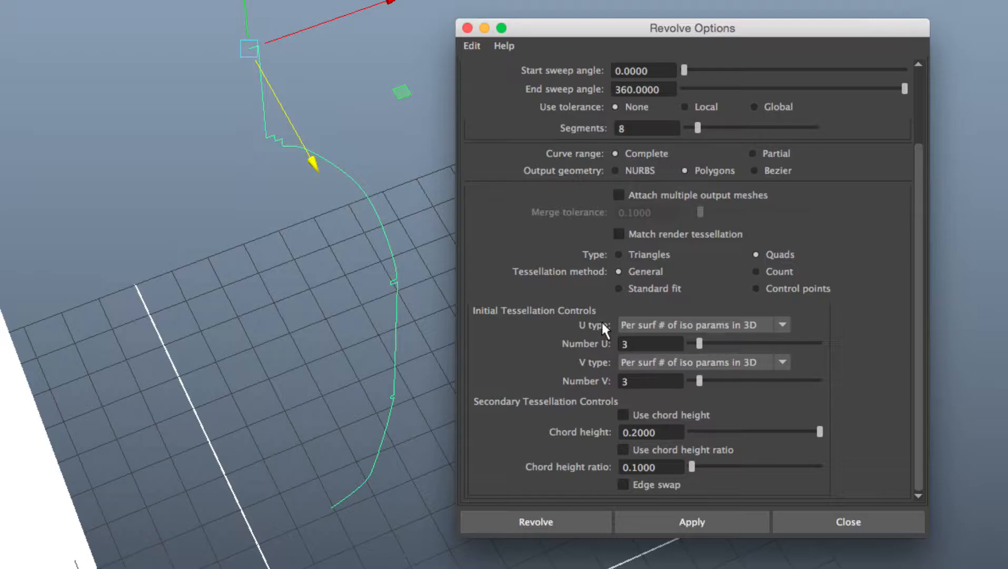
click(649, 322)
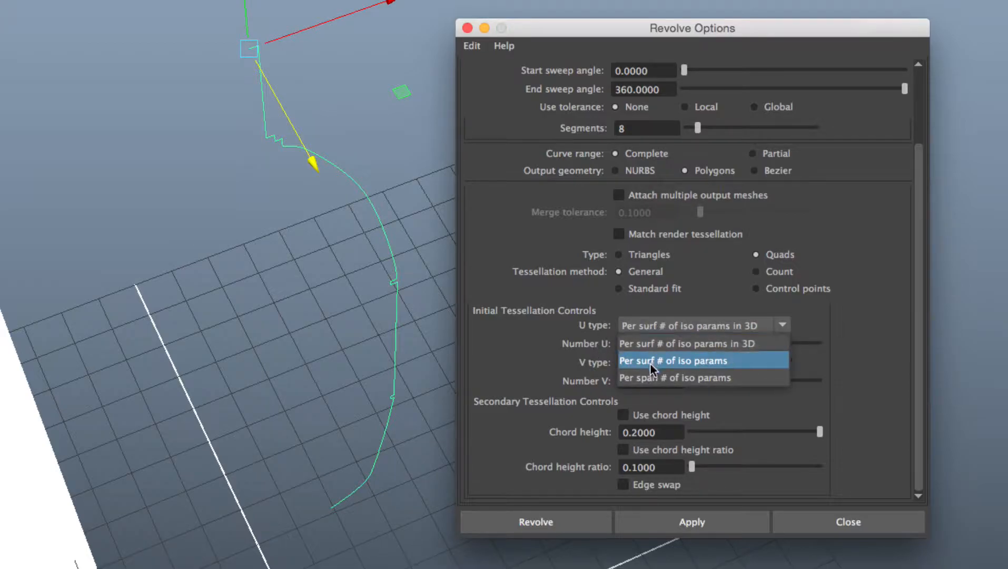
click(680, 378)
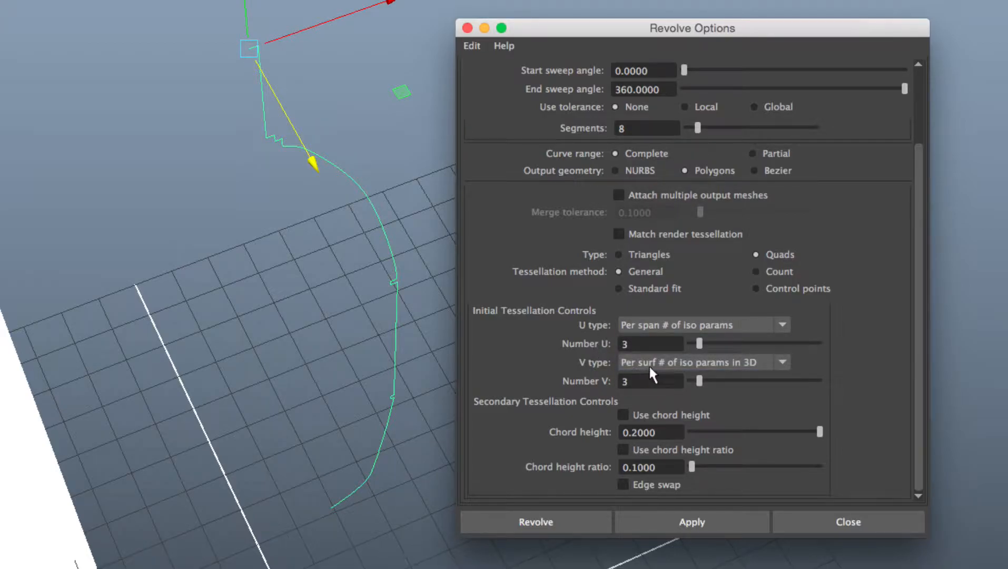
click(648, 363)
click(647, 413)
click(655, 522)
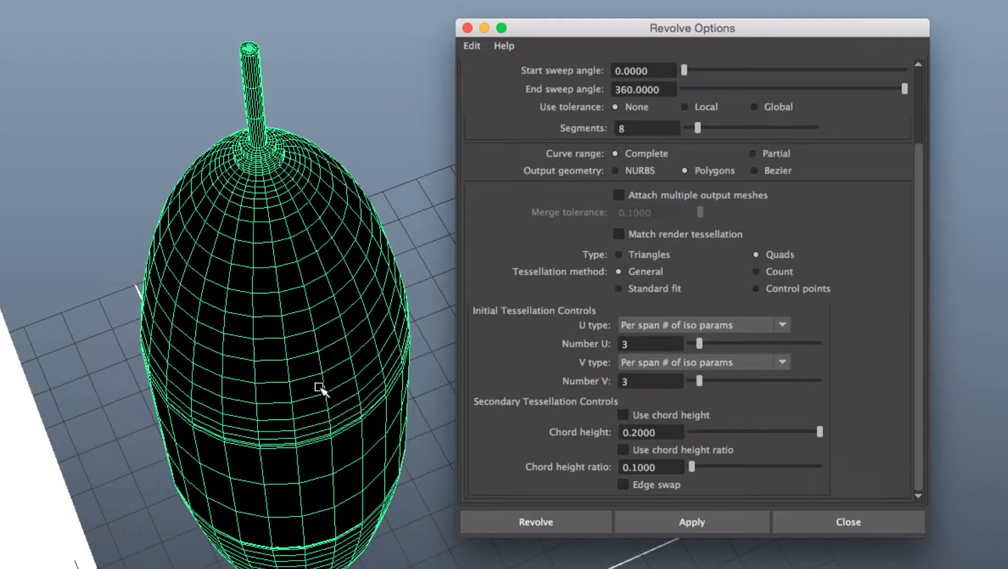
alt+drag(333, 384, 258, 357)
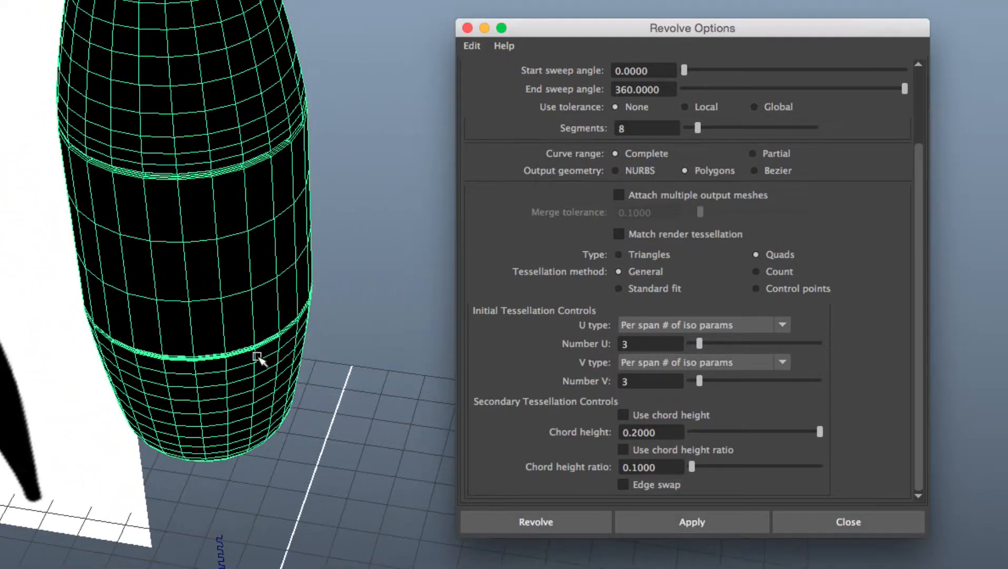
alt+middle_drag(276, 309, 305, 455)
scroll(298, 355, down, 2)
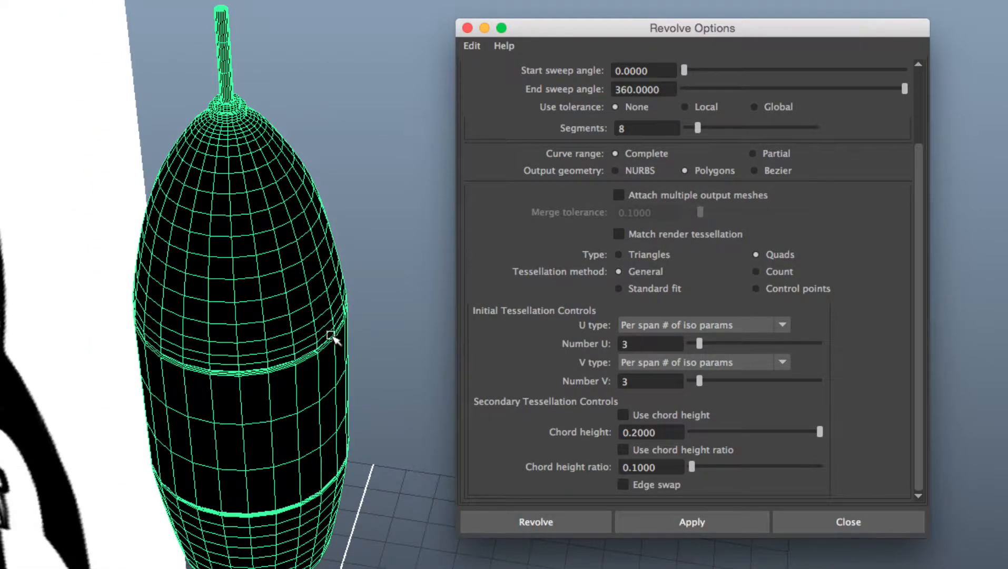
Step: Undo the revolve and apply it again with Number U and Number V both set to 2
scroll(293, 373, down, 4)
alt+middle_drag(293, 374, 301, 345)
alt+drag(301, 345, 333, 315)
key(super+z)
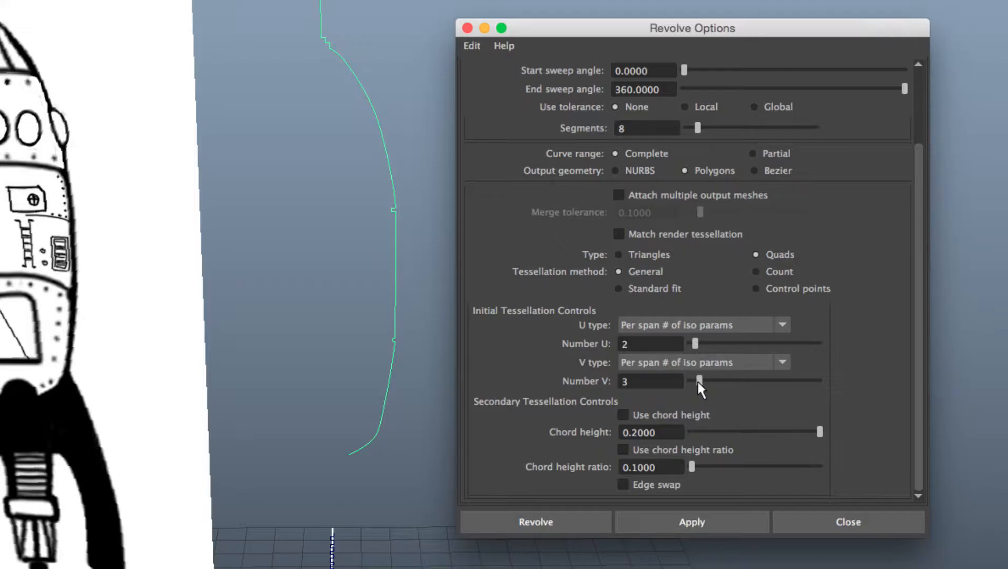
drag(697, 380, 693, 380)
click(668, 521)
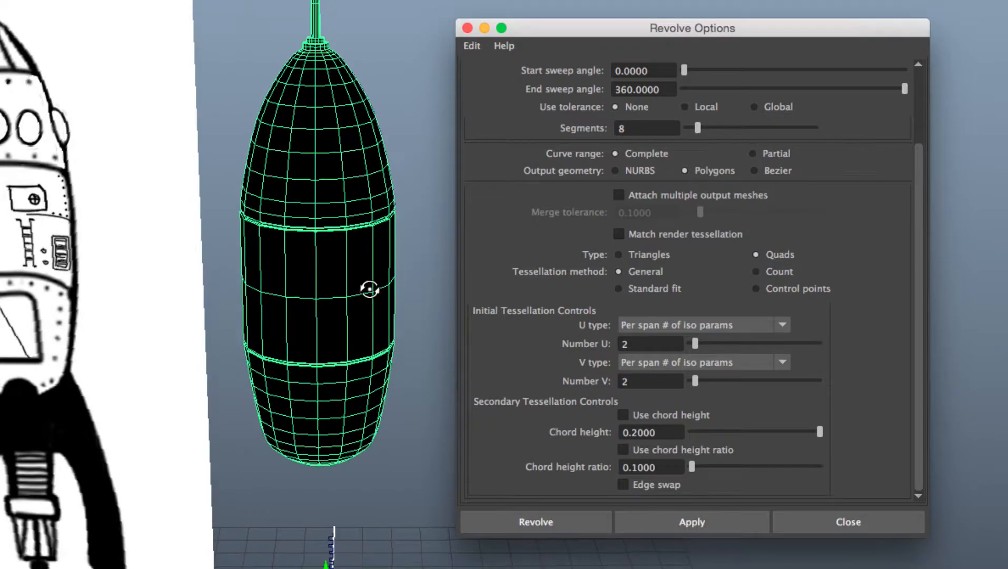
Step: Switch the revolved mesh to smooth preview and close the Revolve Options dialog
mouse_move(369, 288)
alt+mouse_down()
mouse_move(317, 261)
mouse_move(355, 292)
alt+mouse_up()
scroll(330, 296, up, 3)
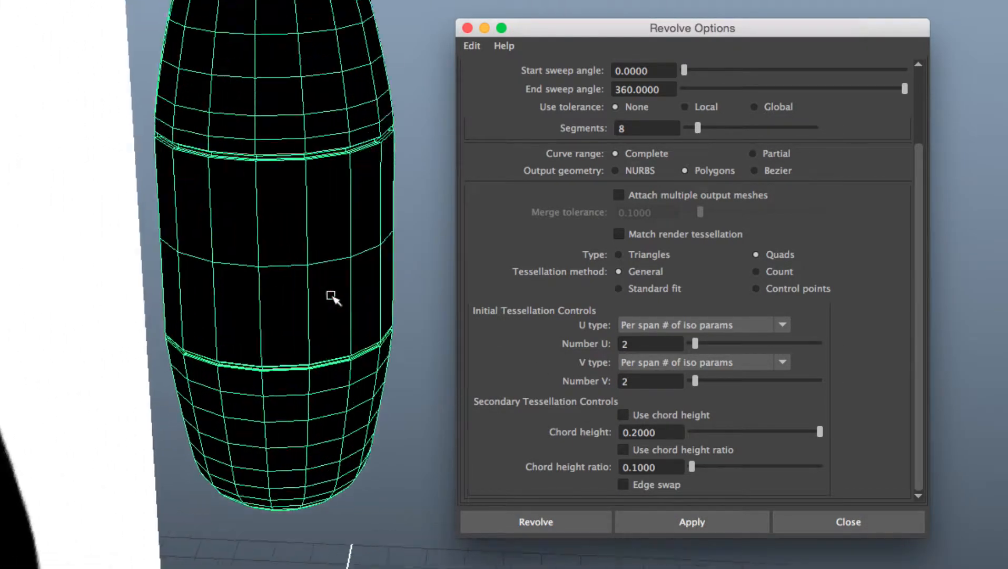
alt+middle_drag(311, 239, 337, 328)
scroll(338, 330, up, 5)
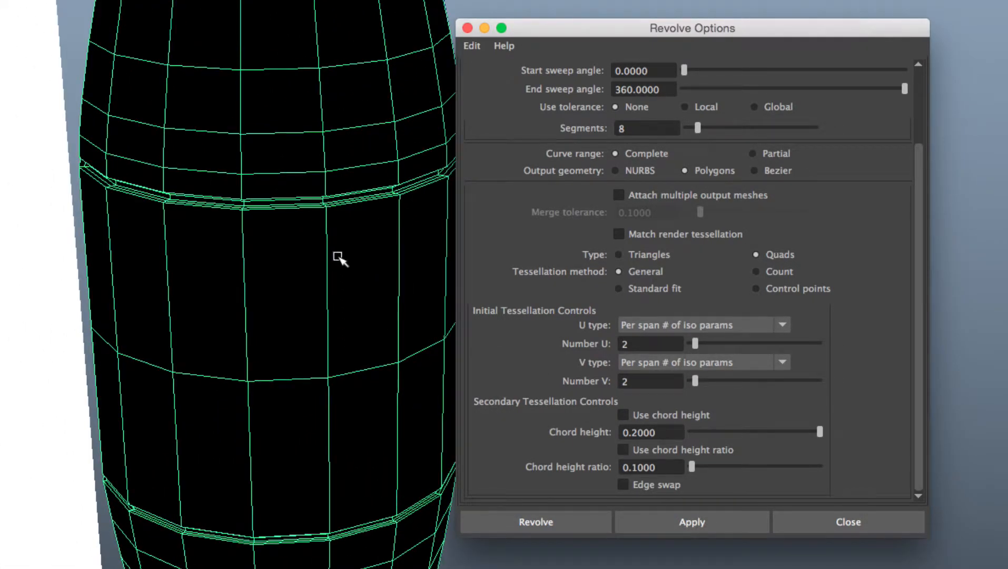
key(3)
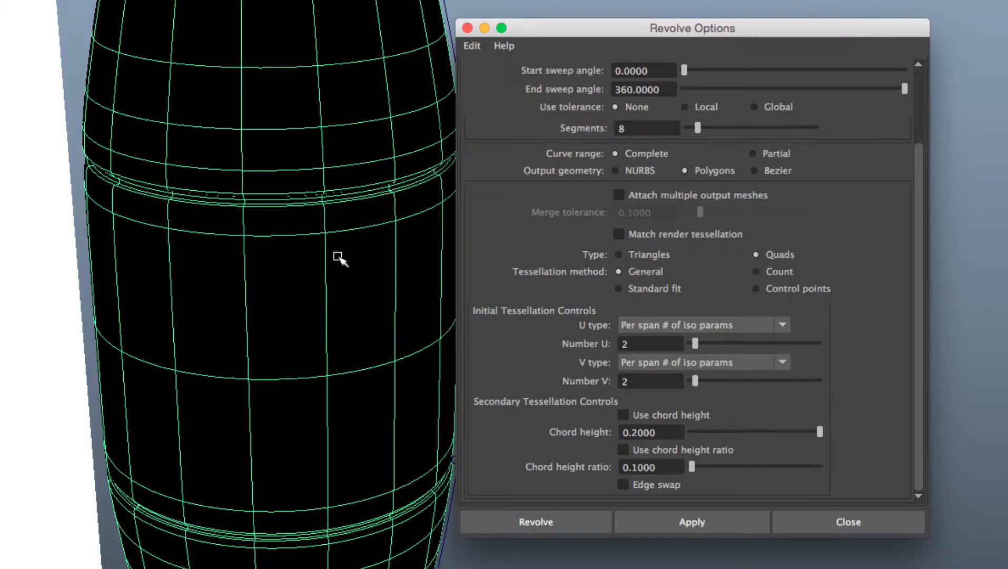
click(467, 27)
Step: Reverse the normals of the revolved rocket mesh in the front view
alt+drag(456, 165, 472, 146)
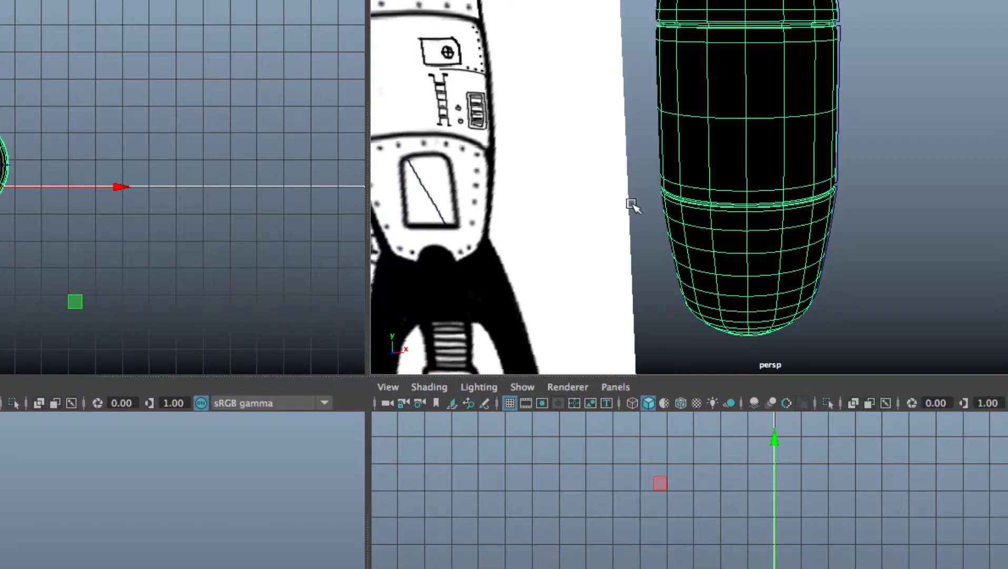
key(space)
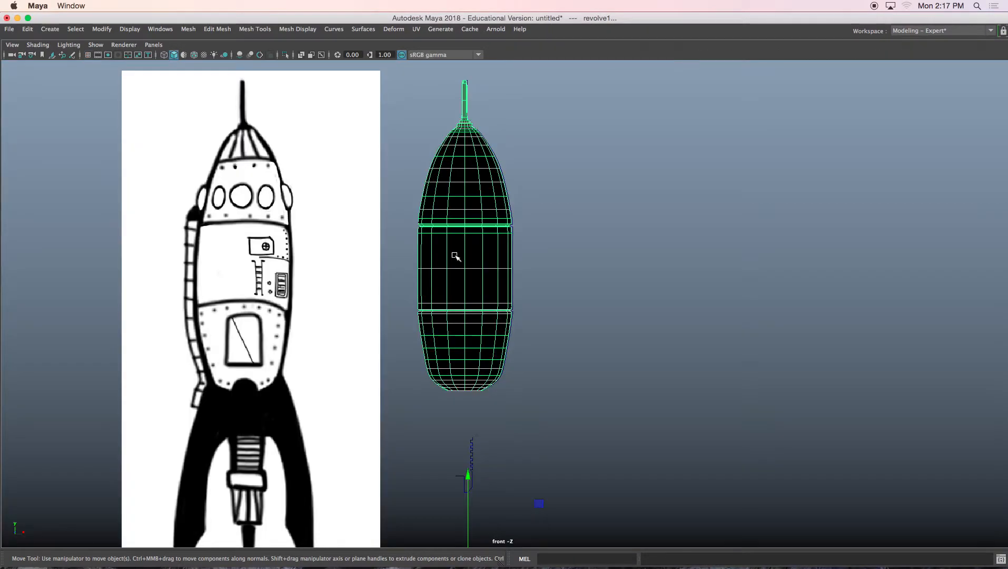
alt+middle_drag(455, 257, 432, 354)
scroll(432, 353, up, 10)
alt+middle_drag(392, 320, 394, 321)
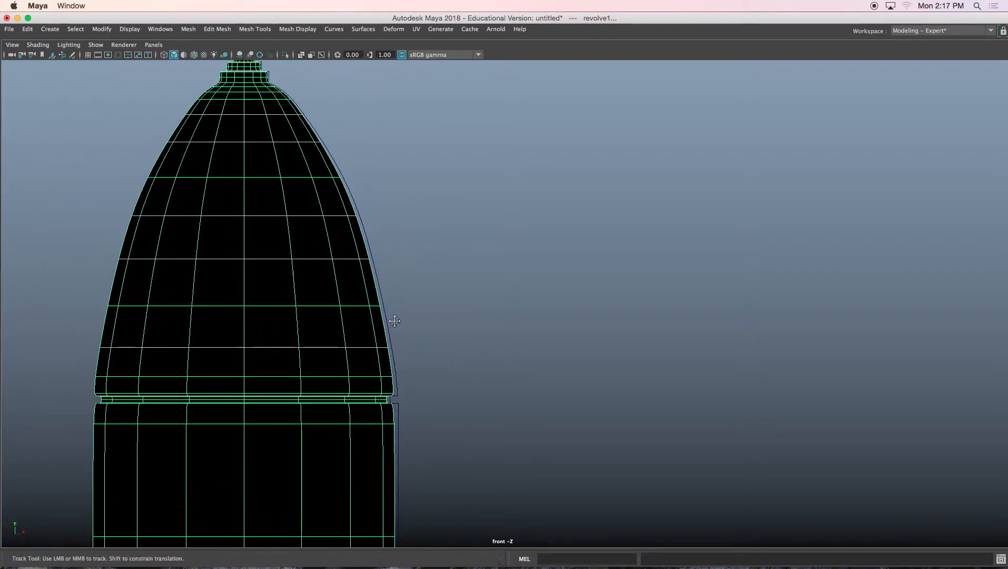
scroll(394, 320, up, 5)
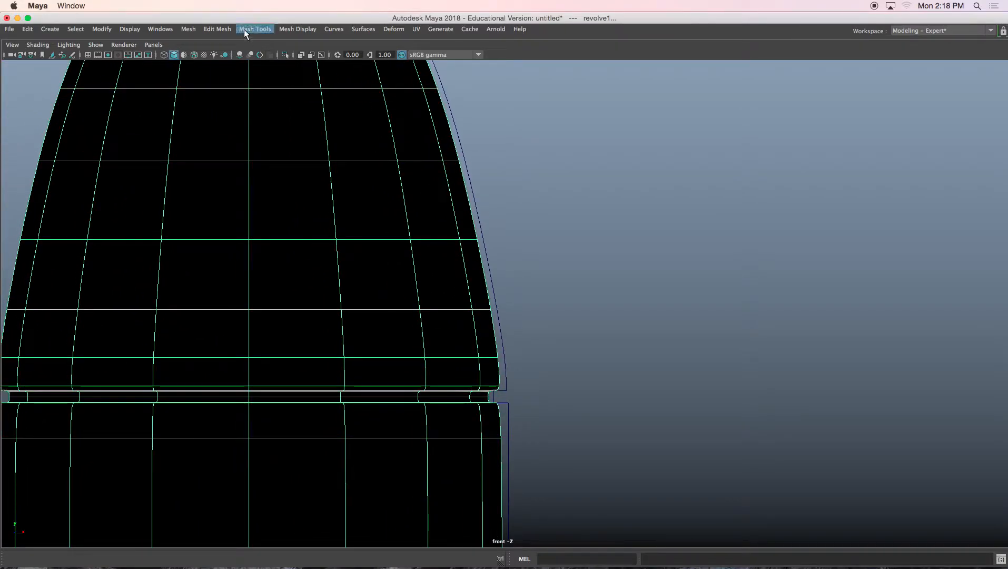
click(217, 29)
mouse_move(252, 28)
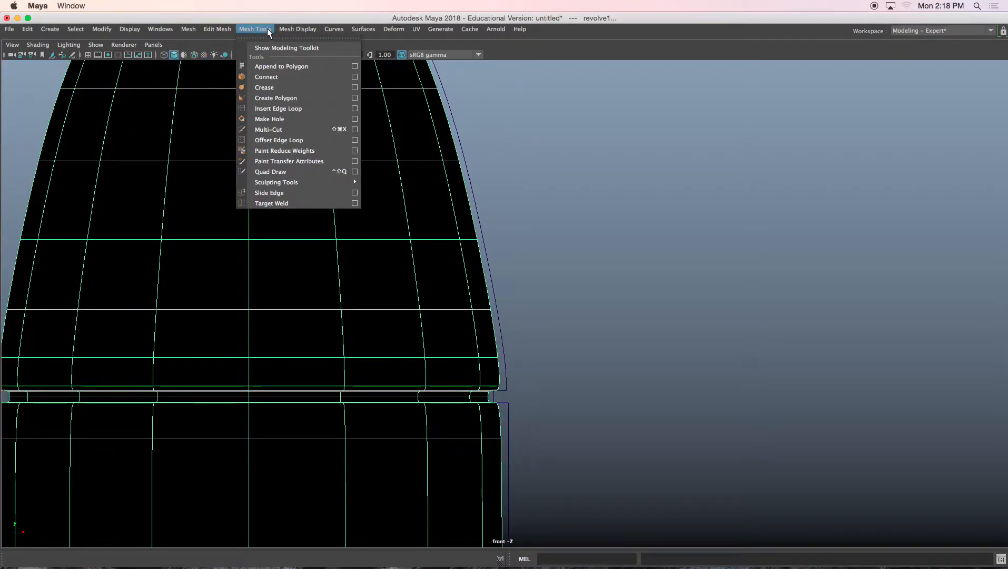
mouse_move(295, 28)
click(298, 77)
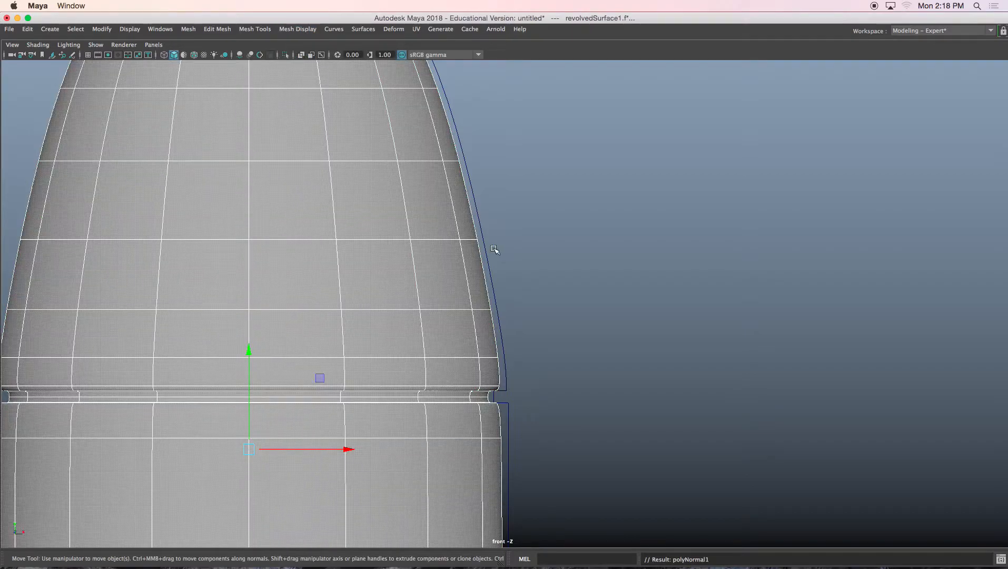
Step: Select the rocket mesh near the gap between body sections and turn off its smooth preview
scroll(494, 250, up, 3)
alt+middle_drag(550, 367, 570, 308)
scroll(570, 308, up, 5)
alt+middle_drag(575, 399, 578, 320)
scroll(575, 349, up, 5)
alt+middle_drag(620, 392, 598, 333)
scroll(598, 333, up, 3)
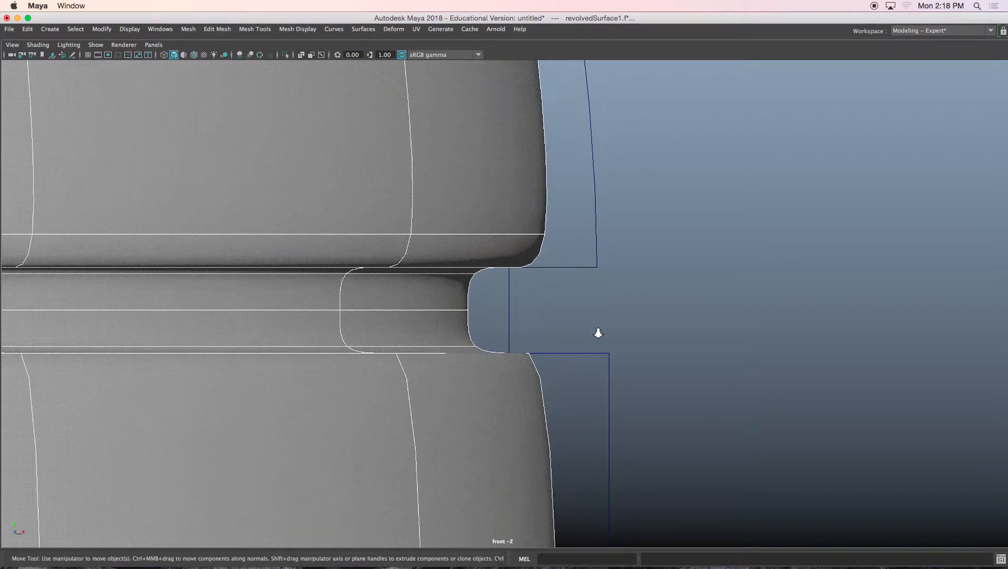
scroll(598, 333, down, 3)
key(F8)
click(556, 213)
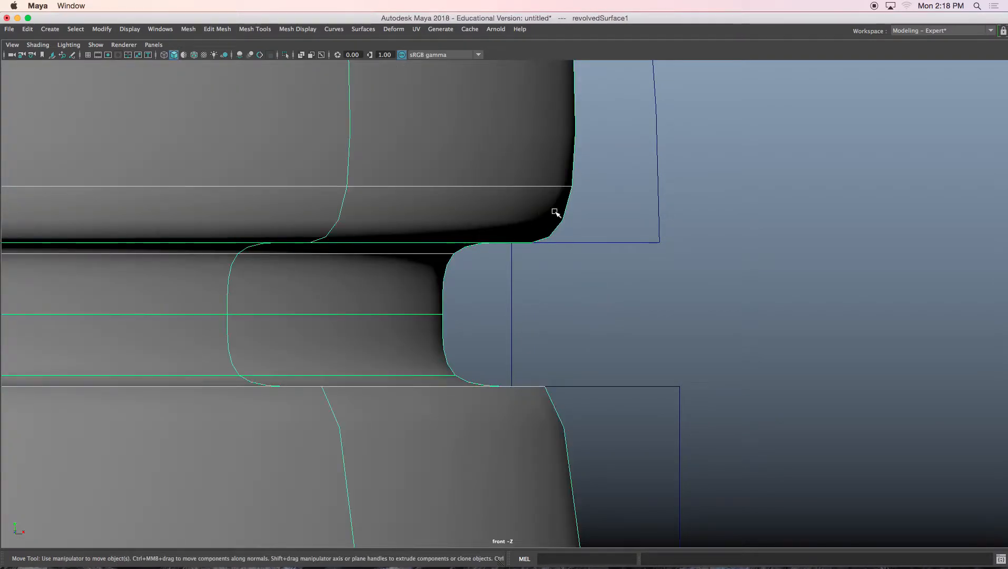
key(1)
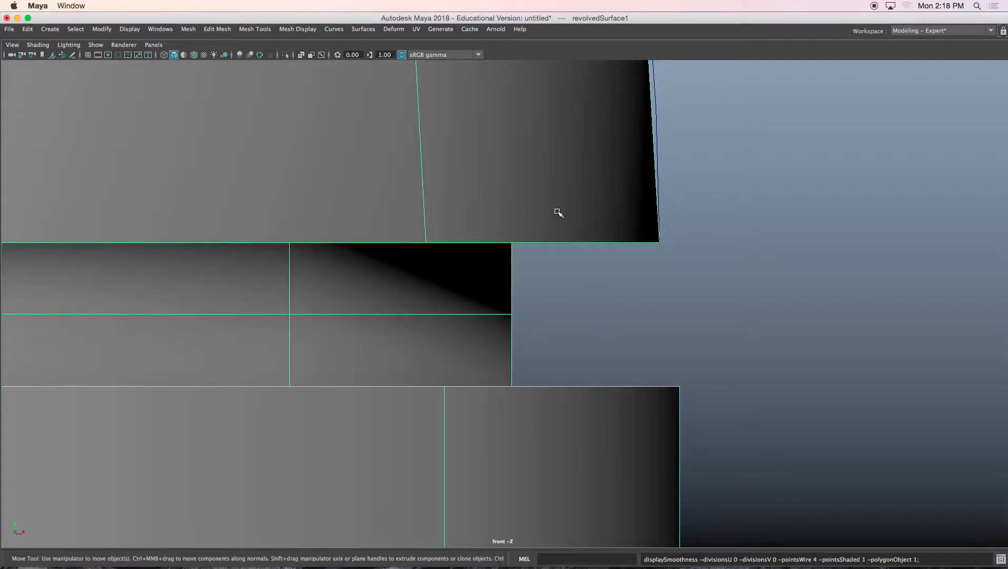
alt+middle_drag(661, 230, 599, 272)
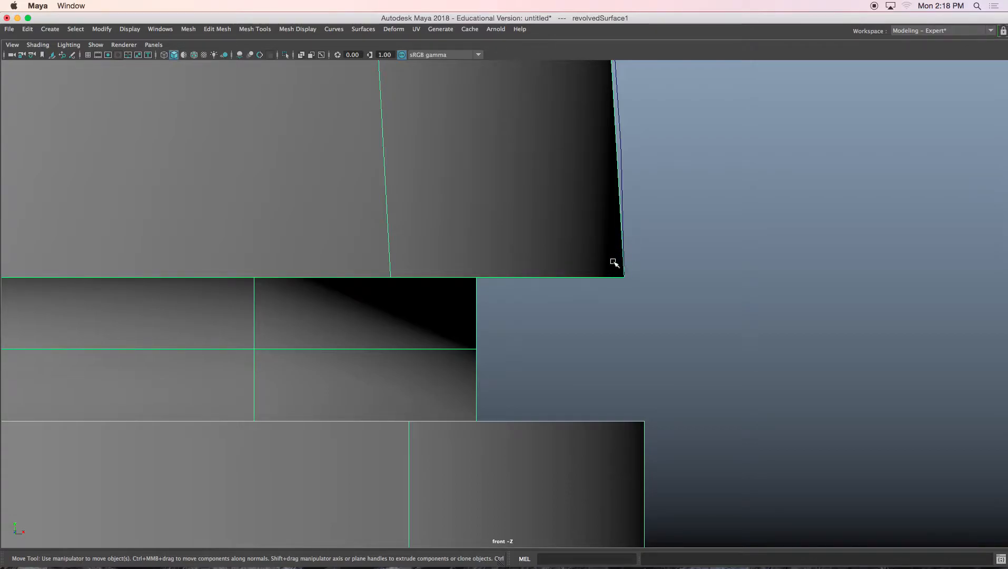
Step: Try inserting an edge loop near the lower edge of the upper body section, then undo it
shift+right_click(605, 222)
shift+right_drag(606, 222, 527, 235)
click(623, 263)
key(z)
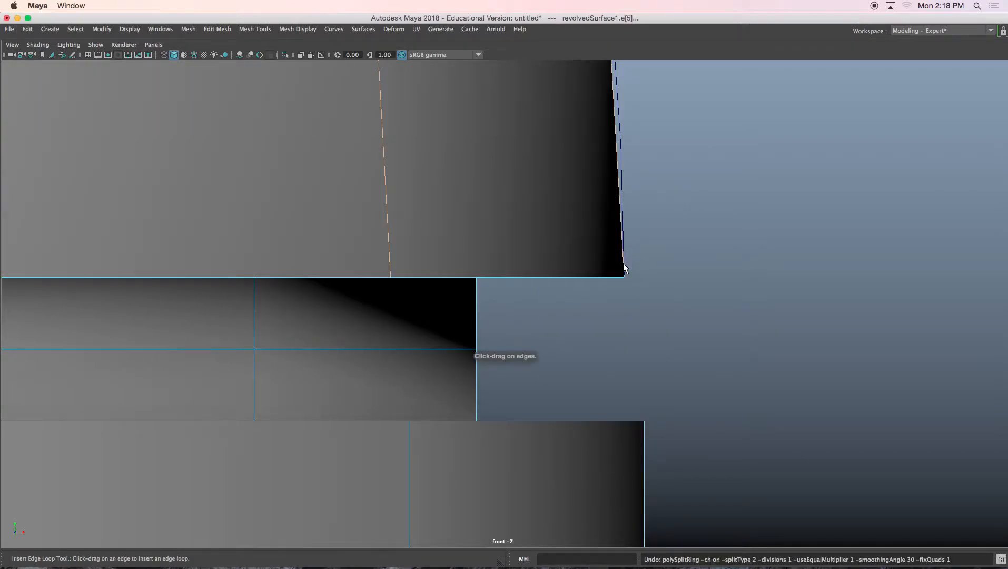
right_drag(530, 180, 584, 165)
click(668, 204)
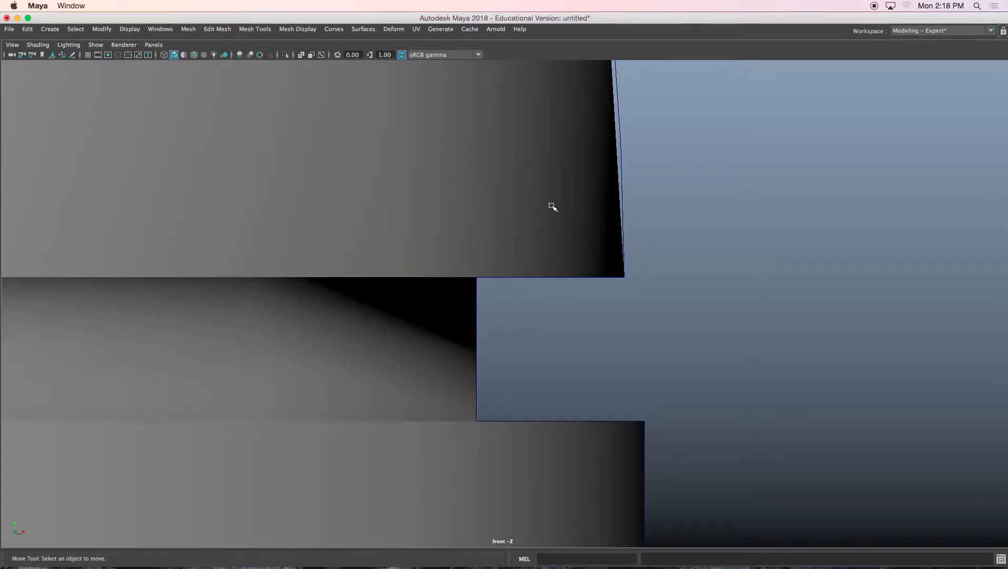
click(607, 213)
shift+right_drag(672, 212, 643, 227)
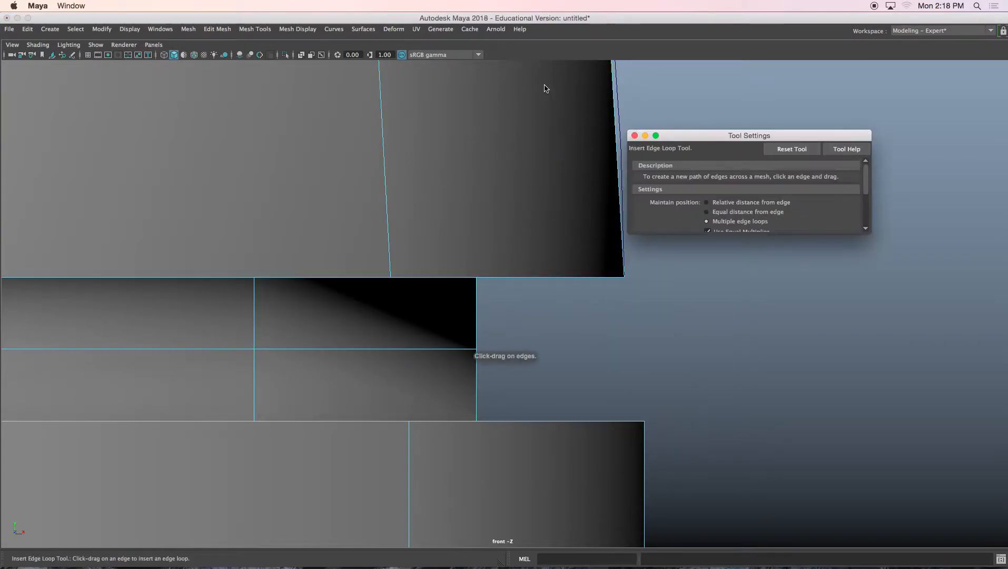
Step: Open the Insert Edge Loop tool settings, reset the tool to its defaults, and close the settings
click(216, 29)
mouse_move(255, 29)
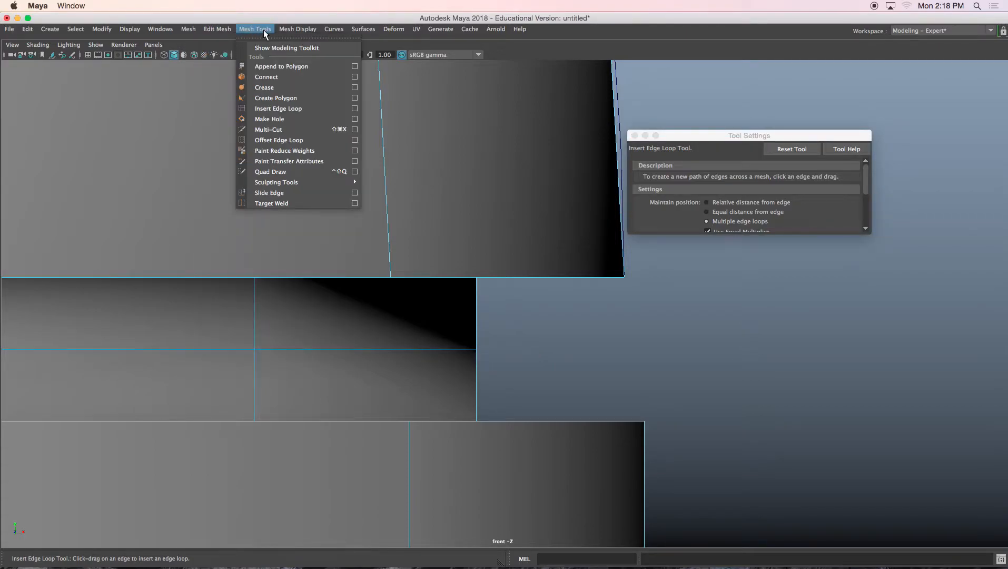
click(356, 109)
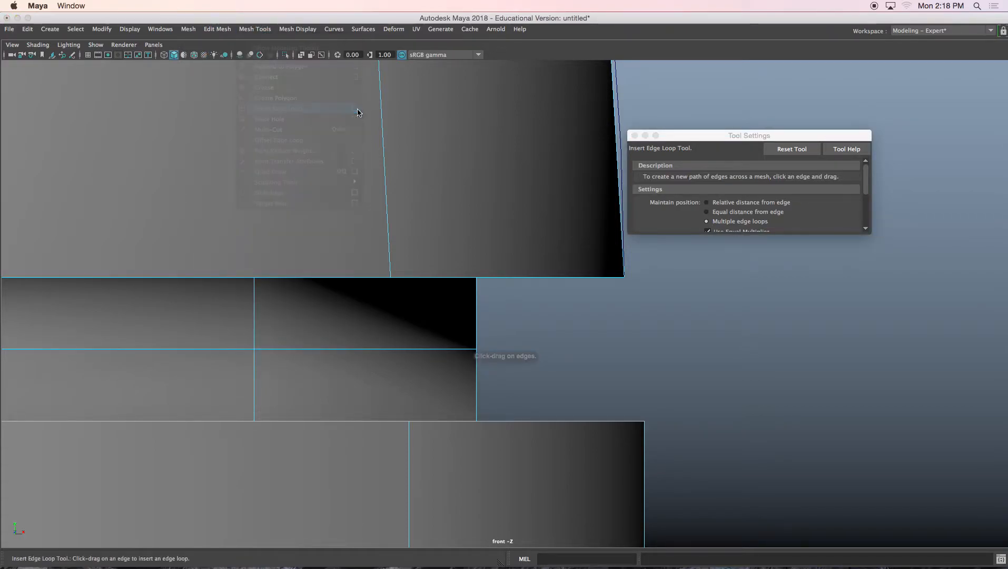
drag(765, 135, 757, 139)
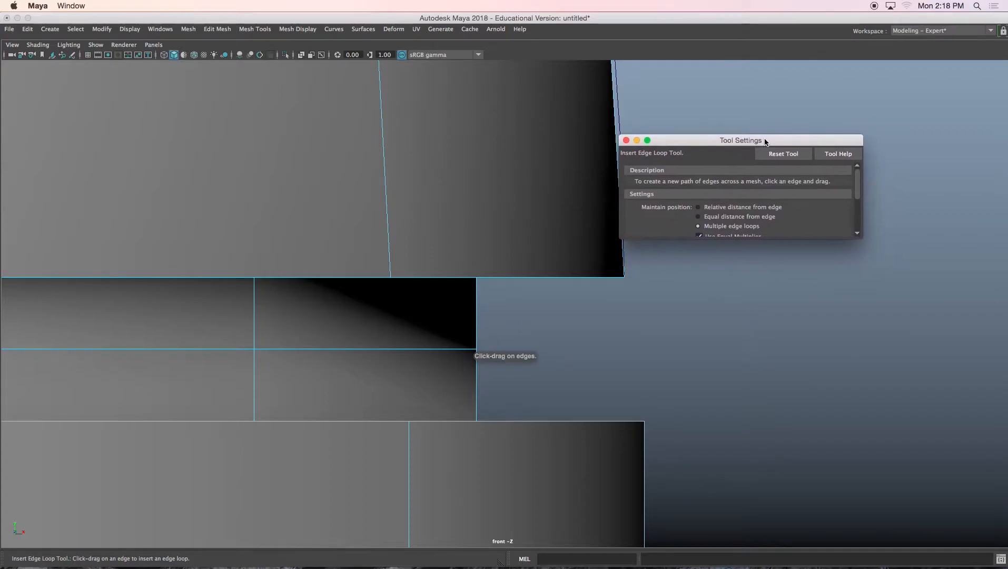
drag(868, 243, 944, 300)
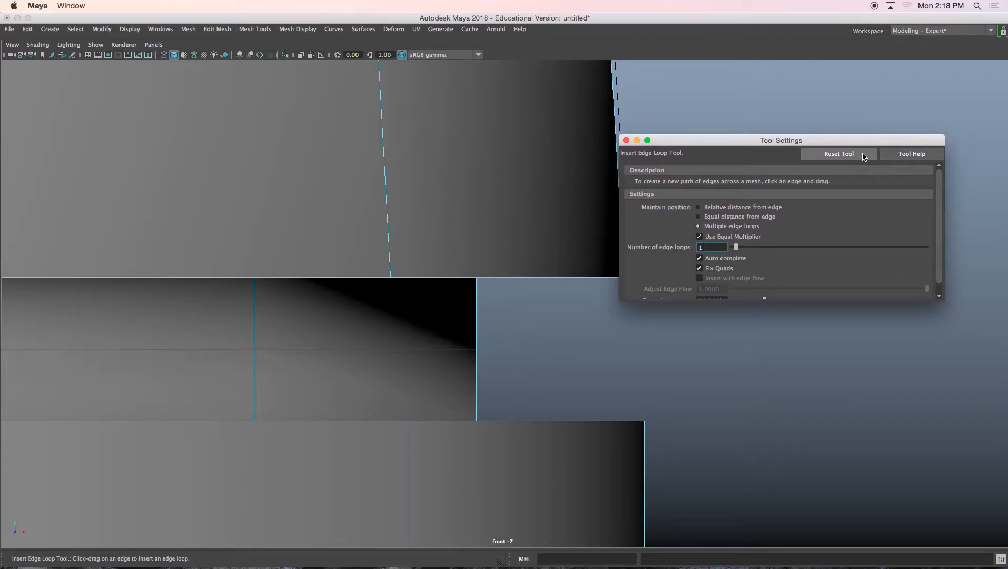
click(839, 153)
click(626, 140)
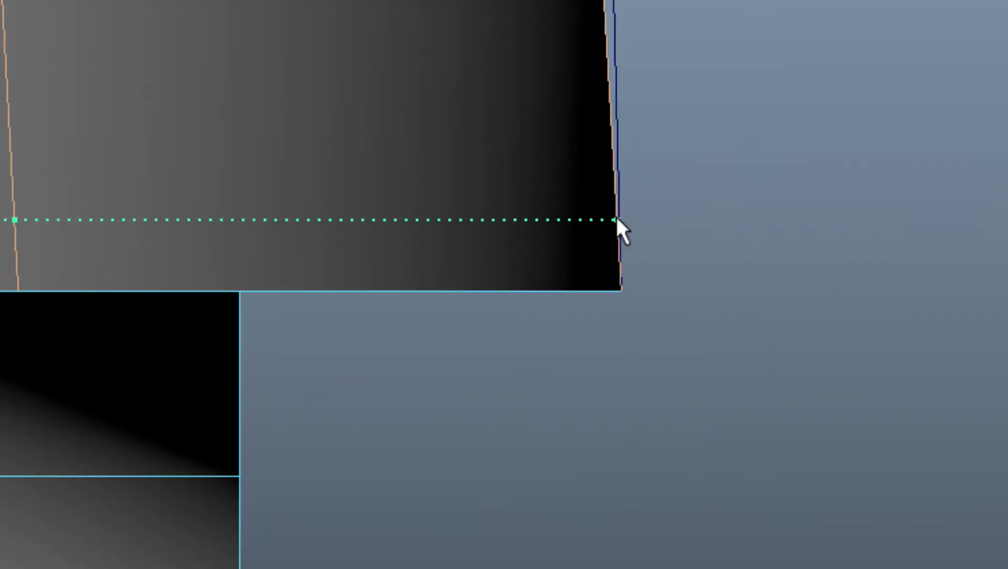
Step: Insert an edge loop just above the upper section's lower edge and turn smooth preview back on
click(616, 235)
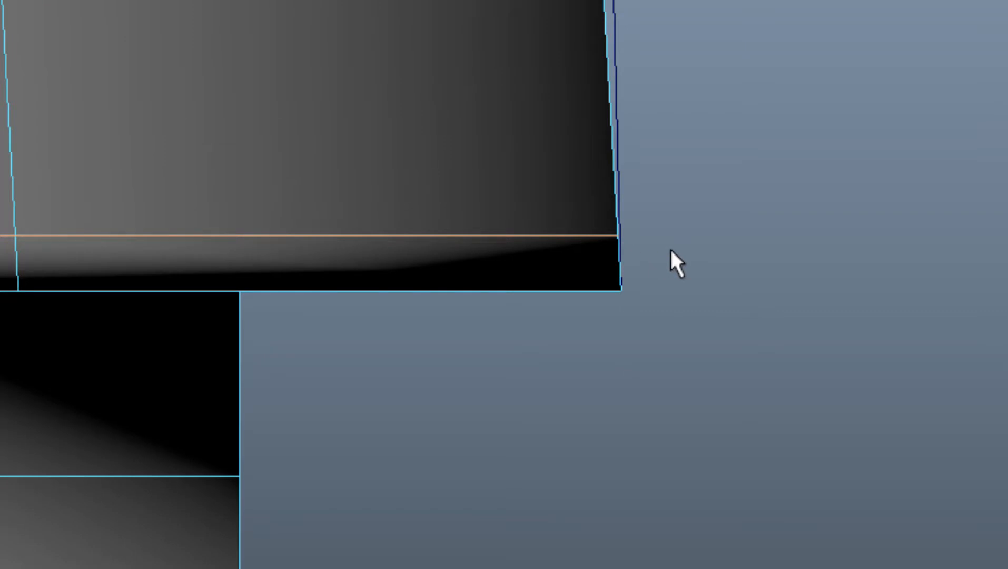
key(3)
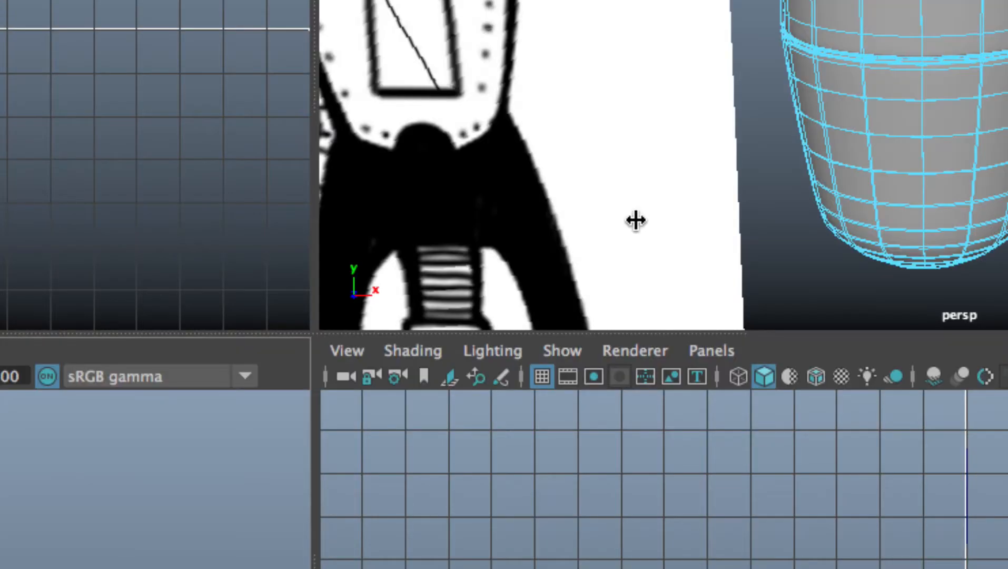
Step: Inspect the new edge loop region up close in the perspective view
key(space)
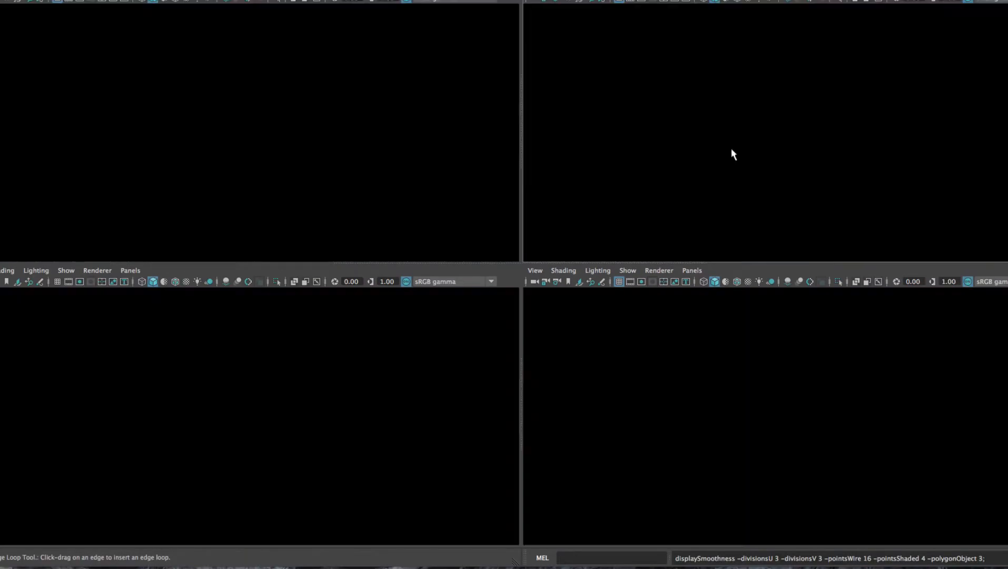
alt+middle_drag(669, 152, 650, 277)
alt+drag(650, 277, 654, 227)
alt+middle_drag(657, 231, 615, 286)
scroll(630, 360, up, 10)
scroll(616, 282, up, 5)
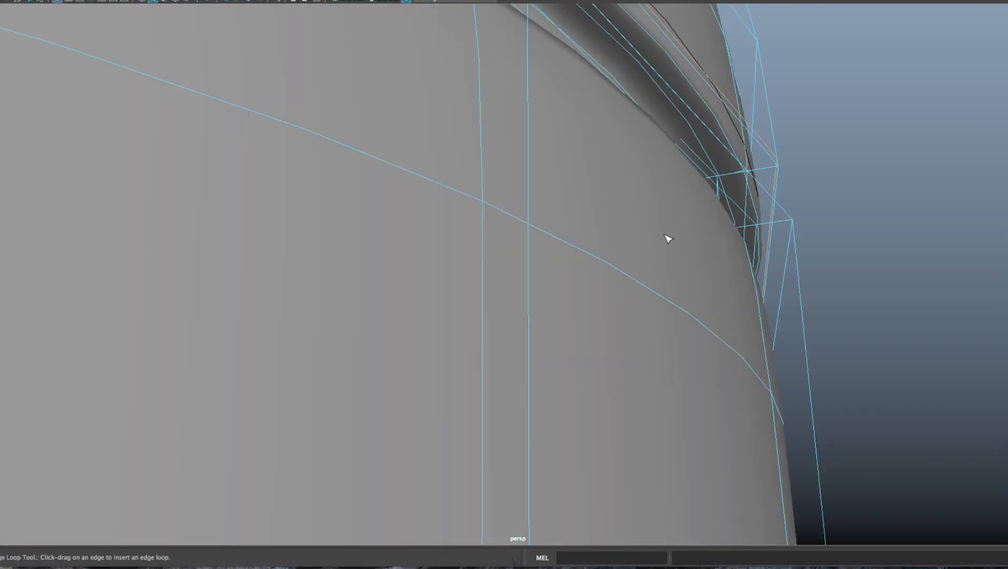
alt+drag(666, 237, 651, 217)
scroll(629, 259, up, 8)
scroll(656, 232, down, 5)
drag(649, 179, 649, 180)
scroll(652, 213, down, 6)
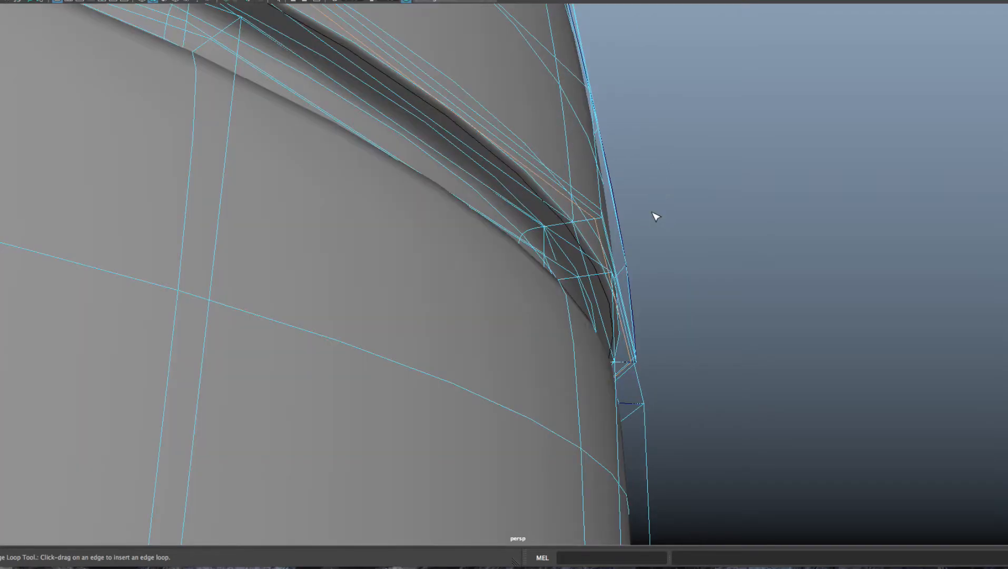
alt+drag(651, 223, 634, 239)
scroll(634, 241, down, 3)
Step: Delete the revolved rocket mesh and select the profile curve
key(space)
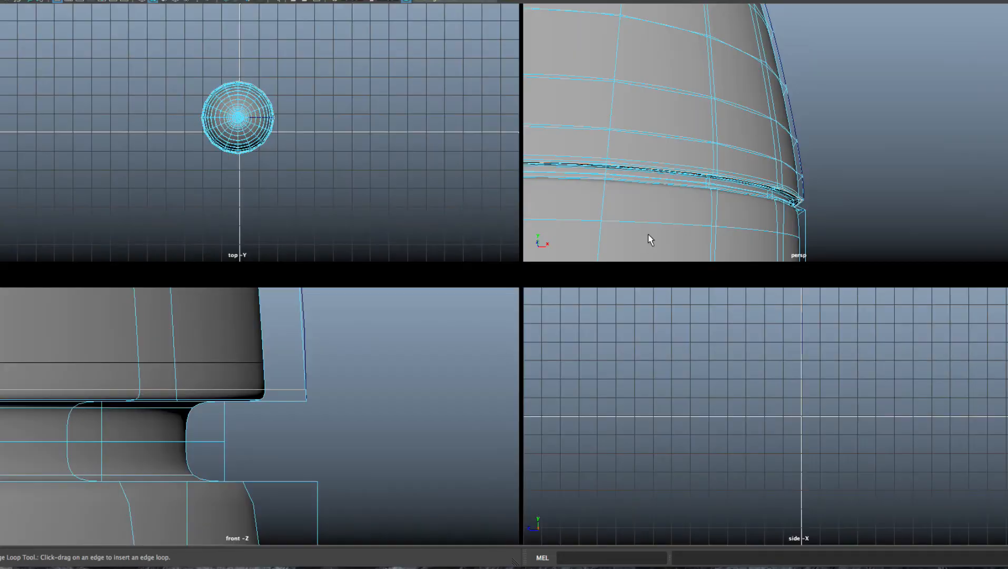
key(space)
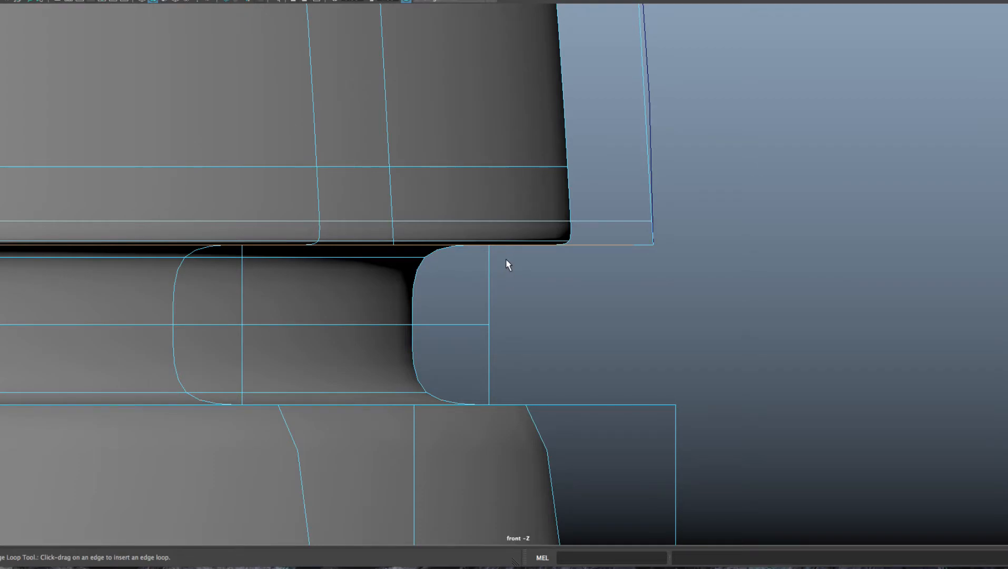
key(w)
scroll(477, 242, down, 12)
scroll(476, 245, up, 1)
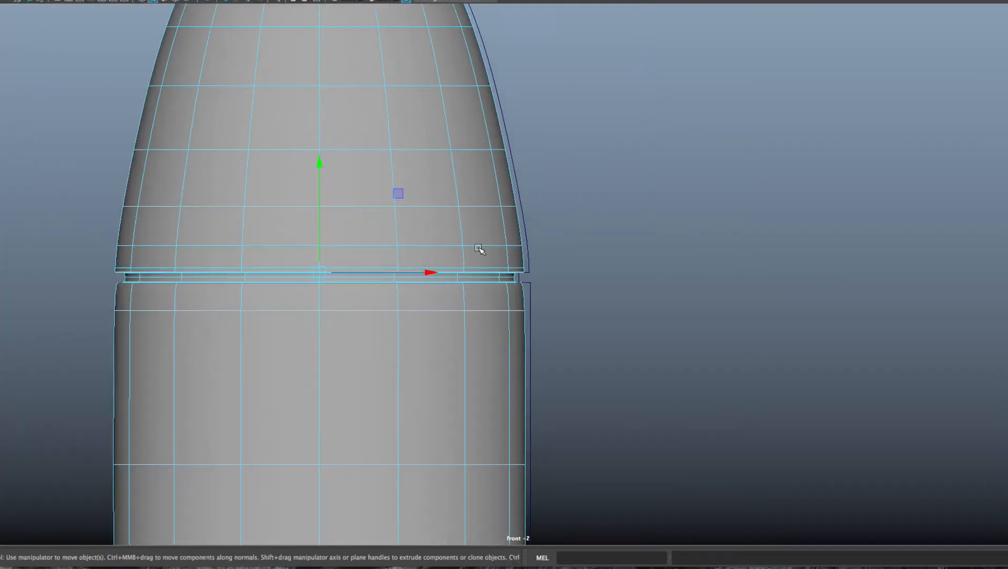
scroll(479, 248, up, 8)
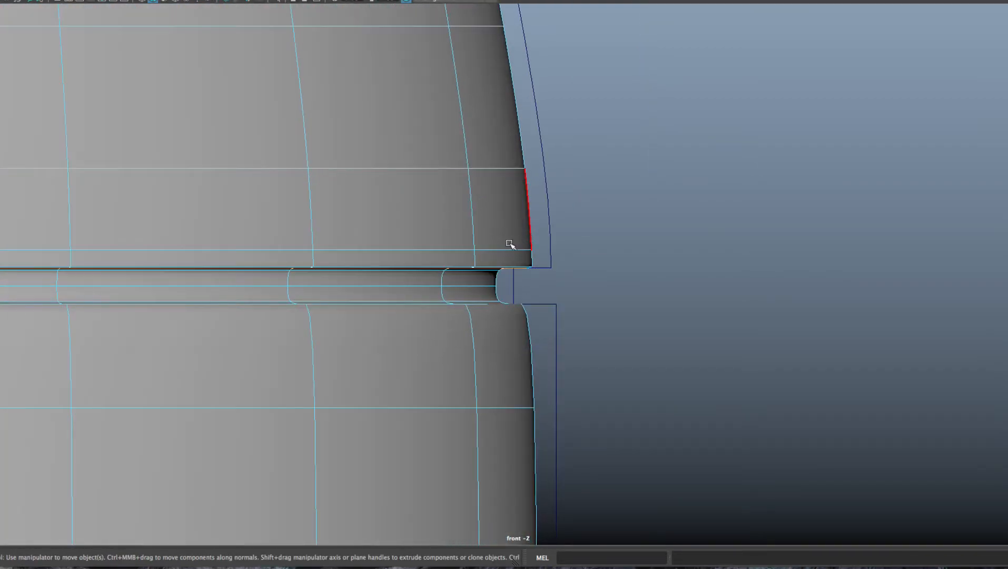
right_drag(477, 186, 513, 156)
drag(540, 117, 562, 166)
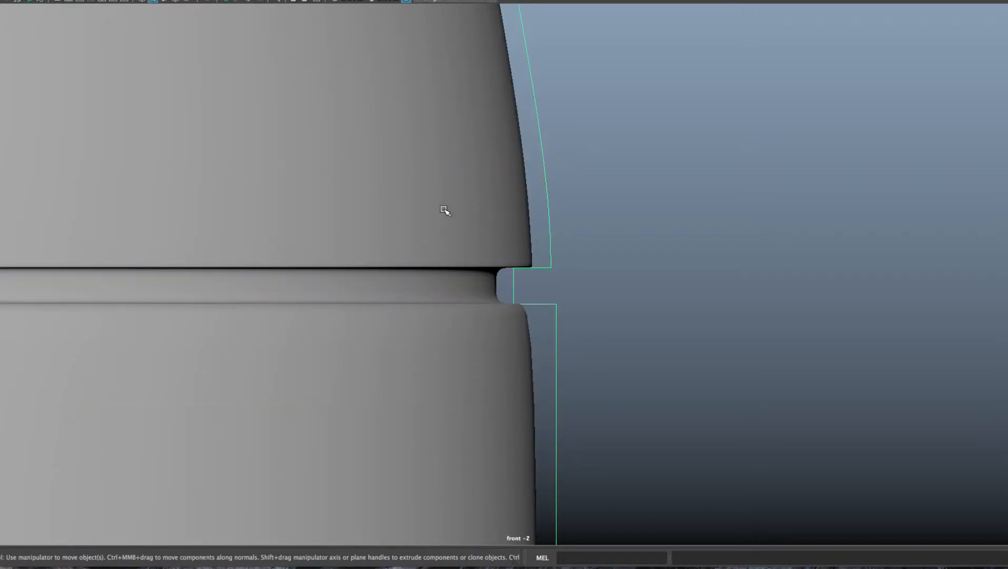
click(474, 205)
key(Delete)
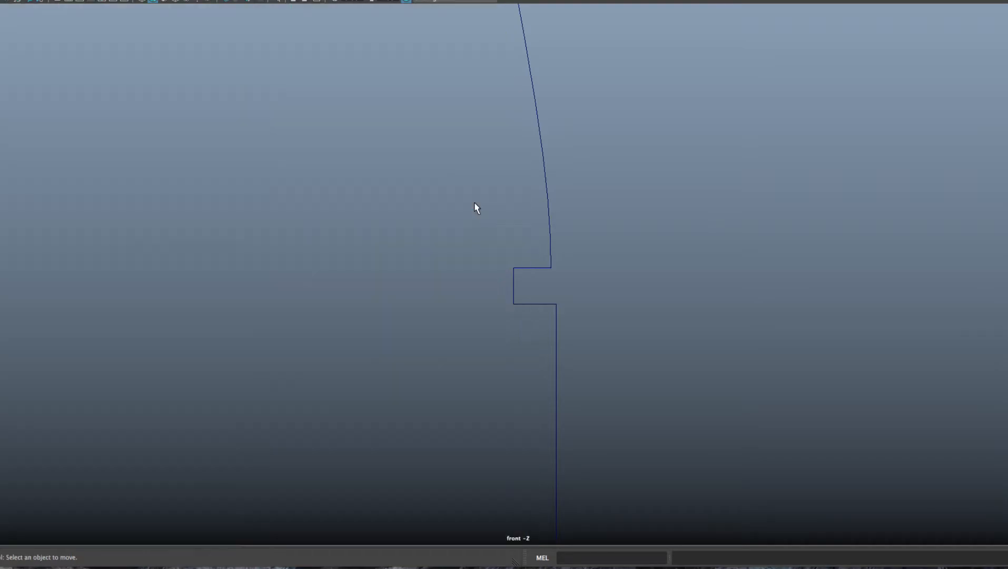
drag(523, 188, 608, 234)
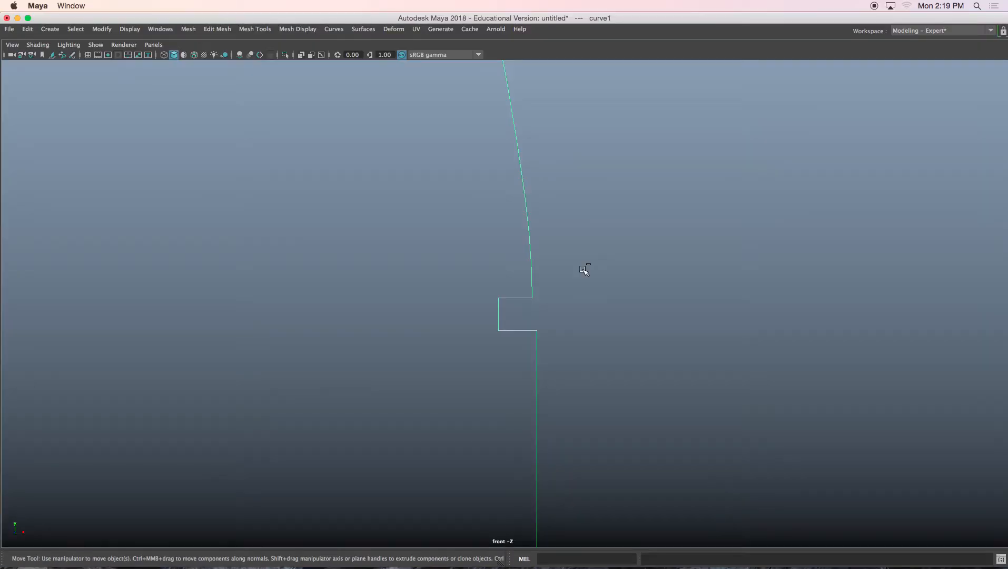
Step: Set the Revolve option Number U to 3, revolve the profile curve with a smooth preview, and undo that revolve
click(364, 29)
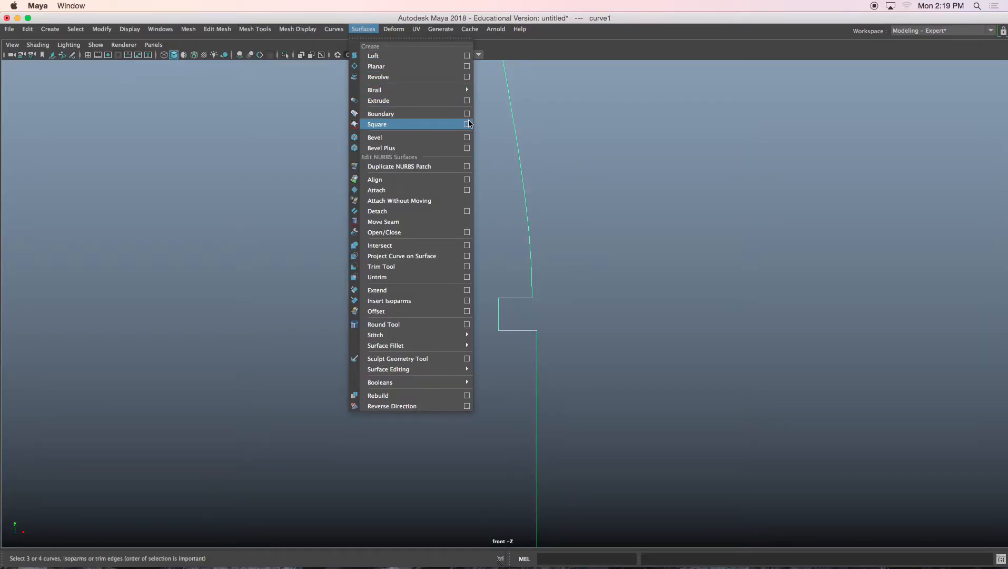
click(466, 77)
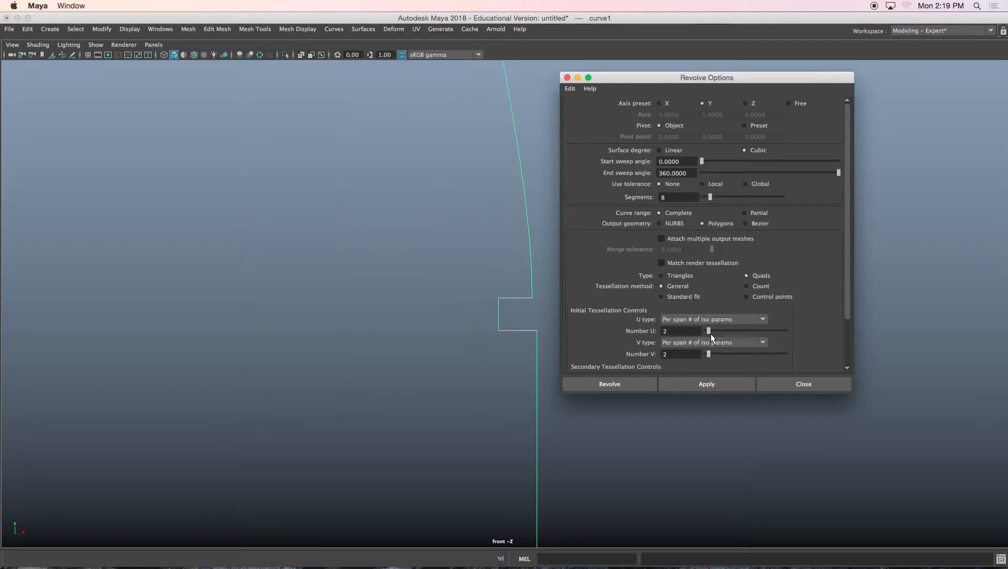
click(693, 383)
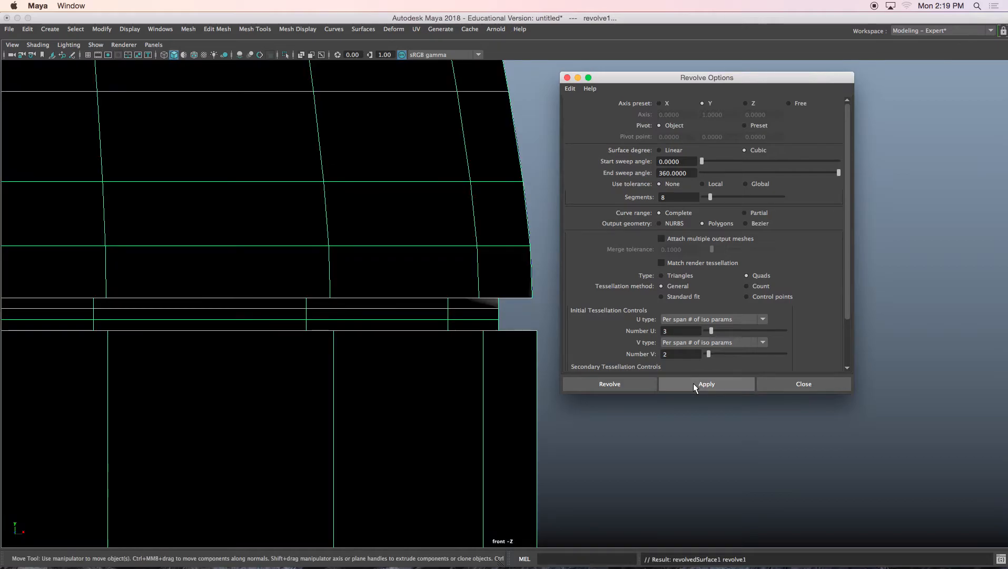
key(3)
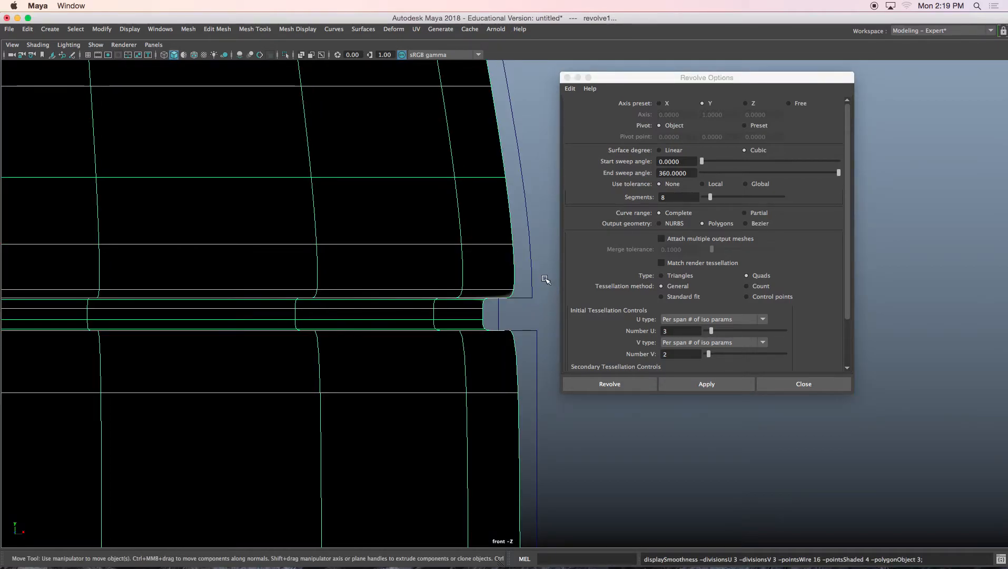
key(ctrl+z)
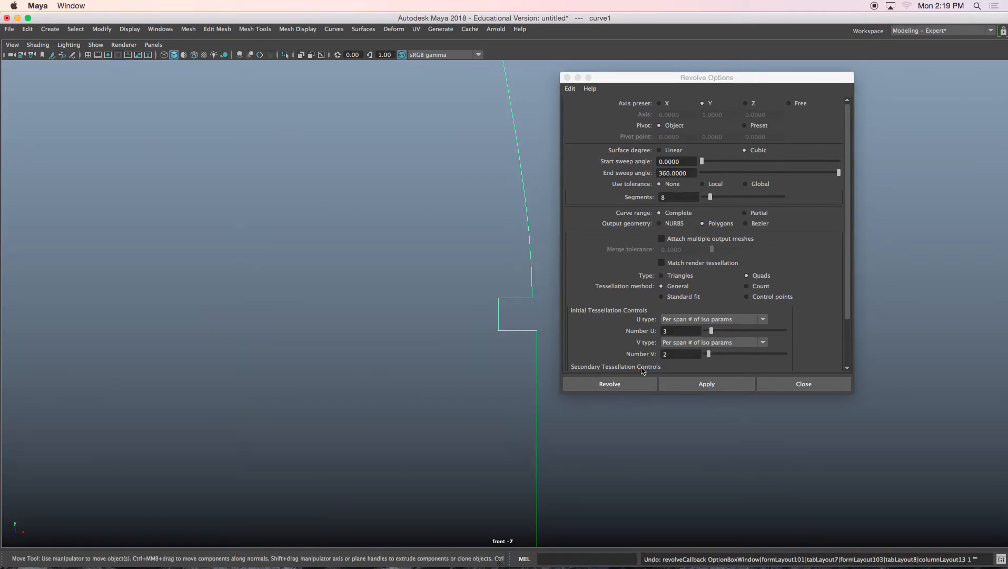
Step: Set Number V to 3 and revolve the profile curve again into polygons, previewing the result smoothed
drag(708, 353, 711, 354)
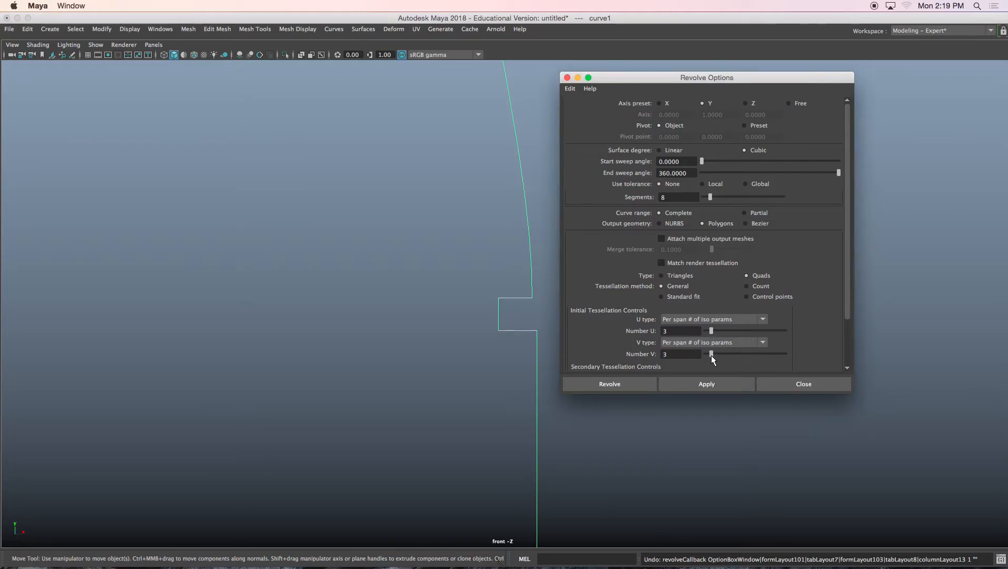
click(684, 384)
key(ctrl+z)
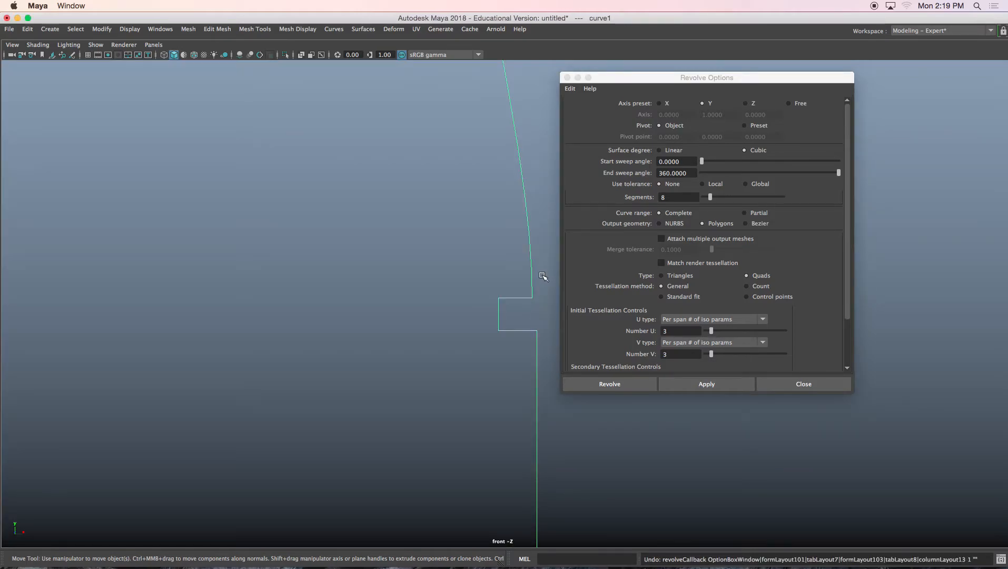
click(693, 385)
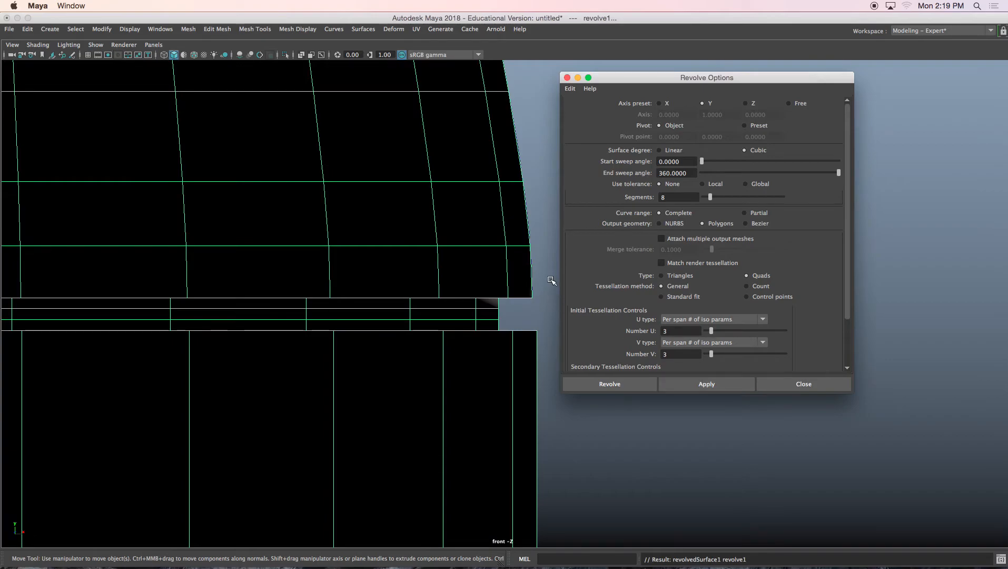
key(3)
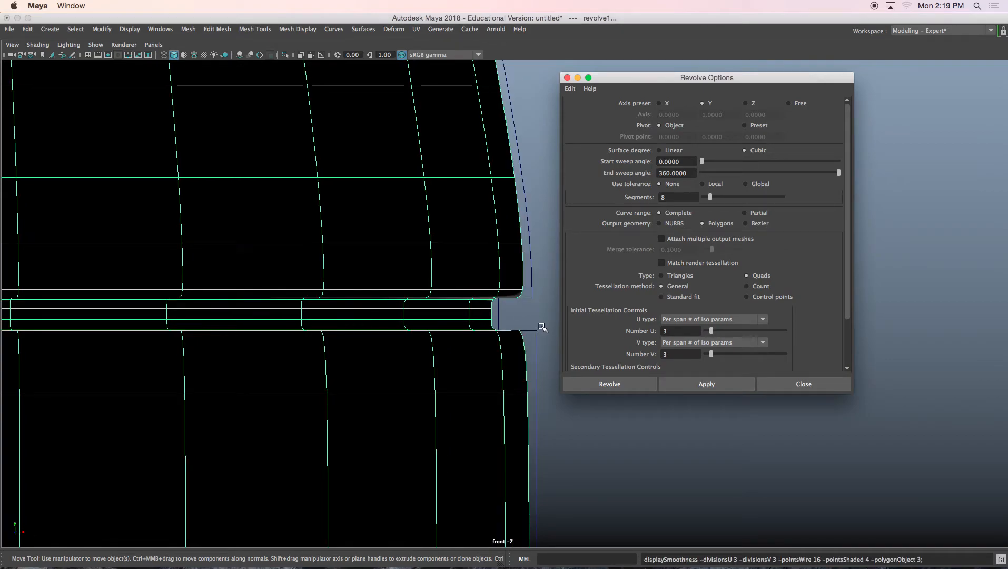
Step: Insert edge loops just below the lower section's top edge and just above the upper section's bottom edge
alt+middle_drag(534, 281, 494, 258)
scroll(494, 257, up, 3)
click(466, 334)
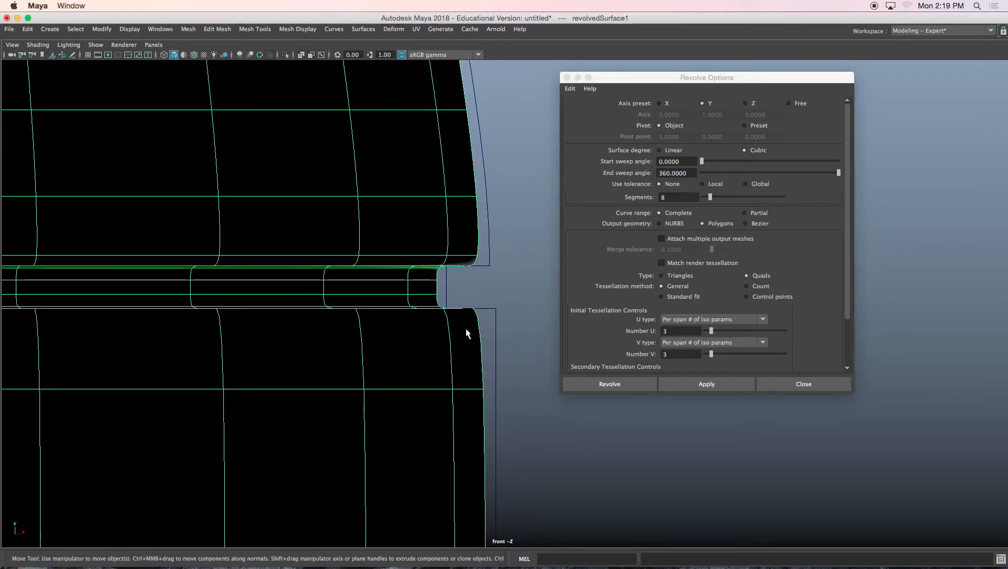
shift+right_drag(467, 332, 405, 328)
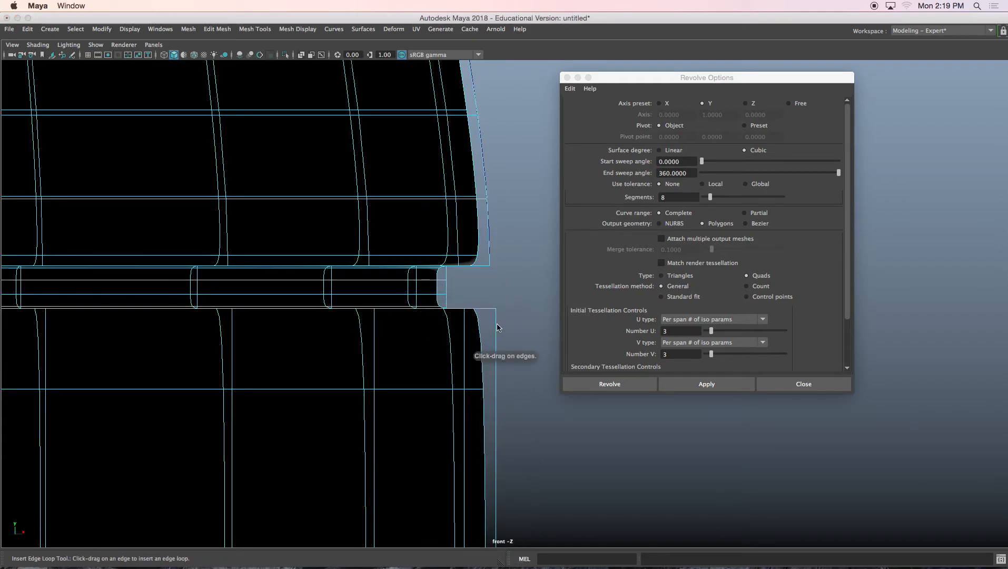
click(497, 360)
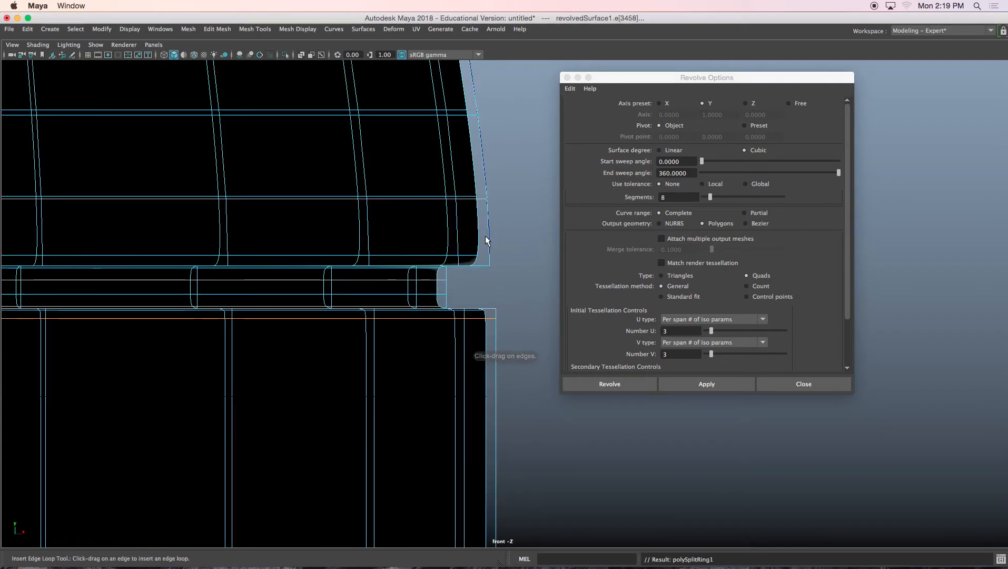
click(489, 257)
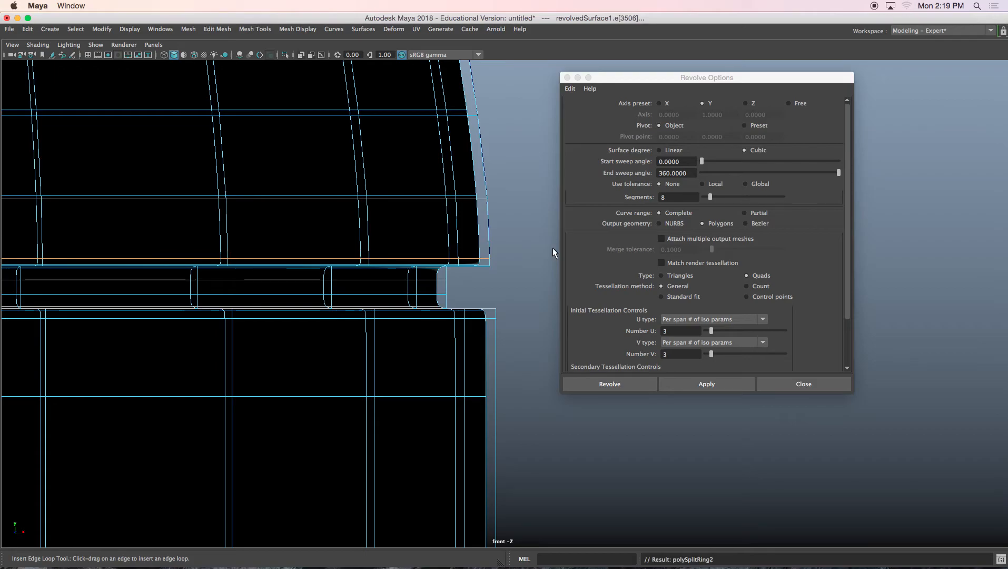
right_drag(376, 205, 427, 185)
click(511, 226)
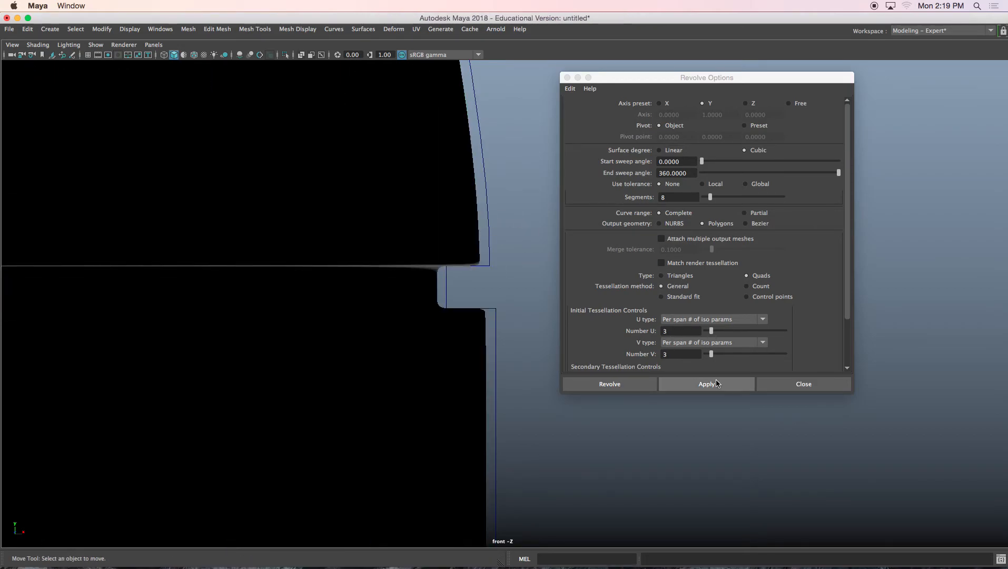
Step: Close the Revolve options and reverse the normals of the revolved rocket mesh
click(804, 384)
scroll(427, 286, down, 5)
click(438, 263)
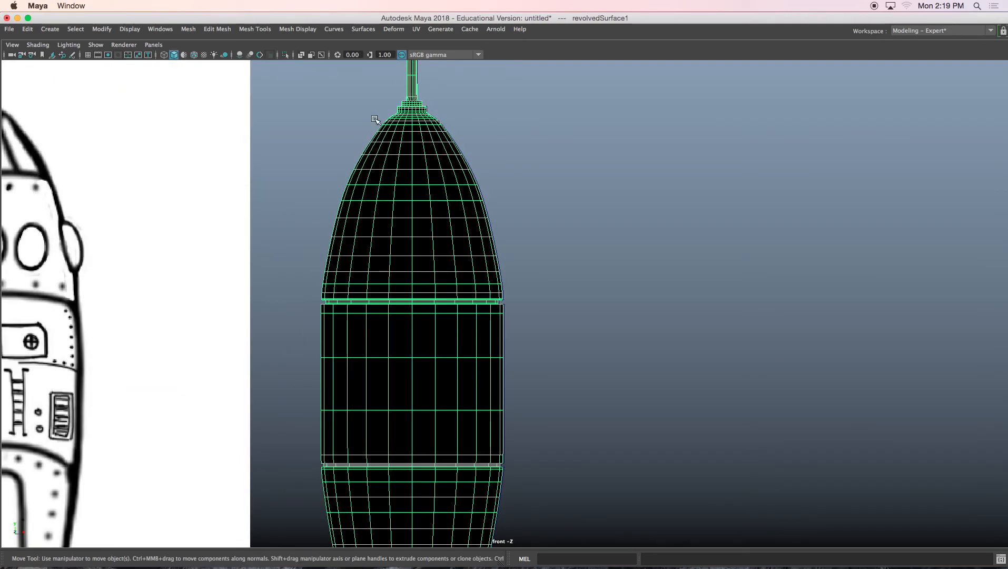
click(232, 29)
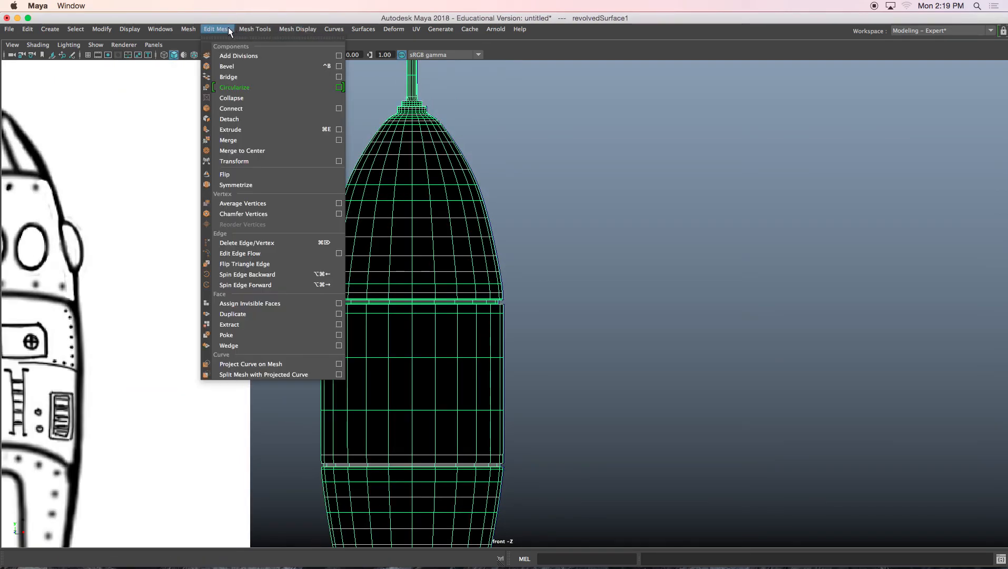
click(307, 77)
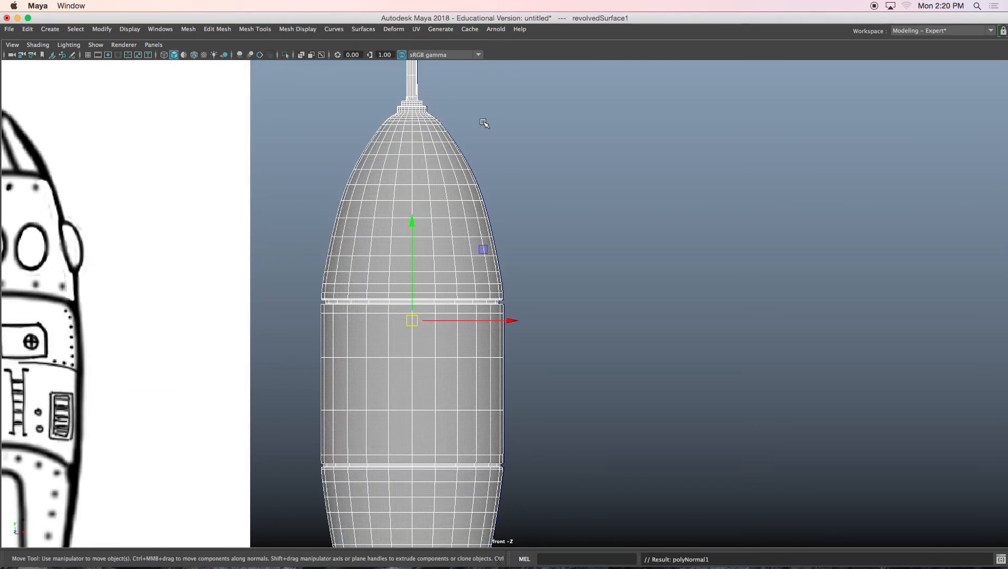
Step: Inspect the smoothed rocket body from top to bottom beside the reference drawing
click(490, 164)
alt+drag(466, 205, 479, 203)
alt+middle_drag(479, 204, 533, 256)
scroll(614, 260, down, 2)
scroll(643, 264, down, 1)
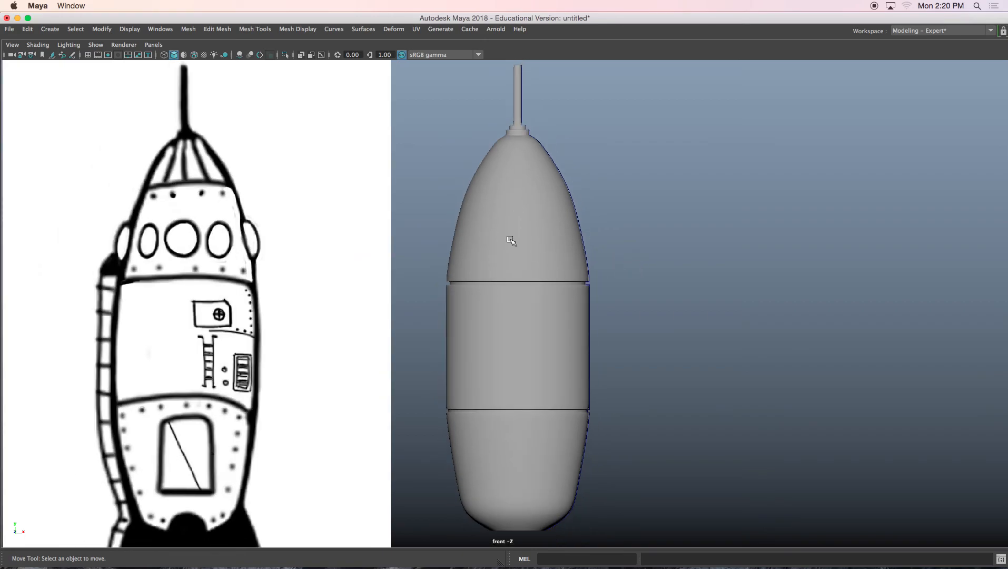
mouse_move(549, 293)
alt+middle_down()
mouse_move(543, 231)
mouse_move(523, 256)
mouse_move(563, 212)
mouse_move(562, 192)
alt+middle_up()
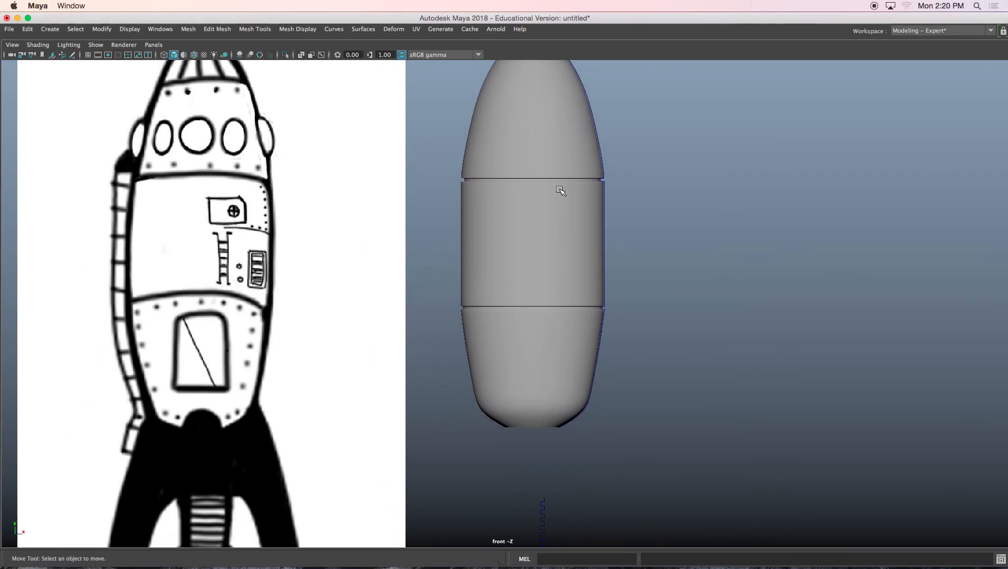
alt+middle_drag(535, 351, 554, 197)
drag(550, 334, 589, 363)
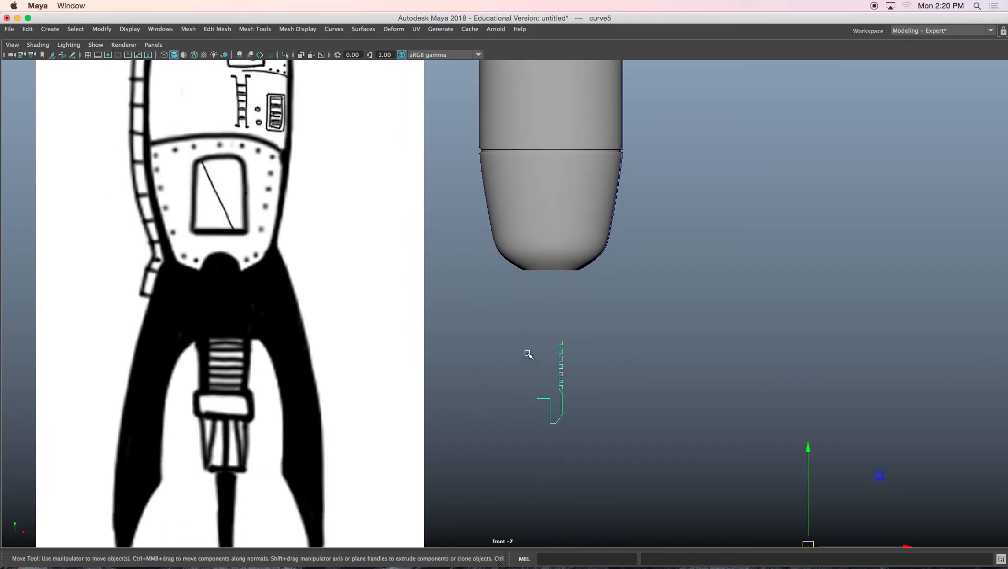
alt+middle_drag(579, 207, 560, 295)
mouse_move(535, 207)
alt+middle_down()
mouse_move(536, 296)
mouse_move(569, 315)
mouse_move(542, 389)
alt+middle_up()
scroll(542, 389, down, 1)
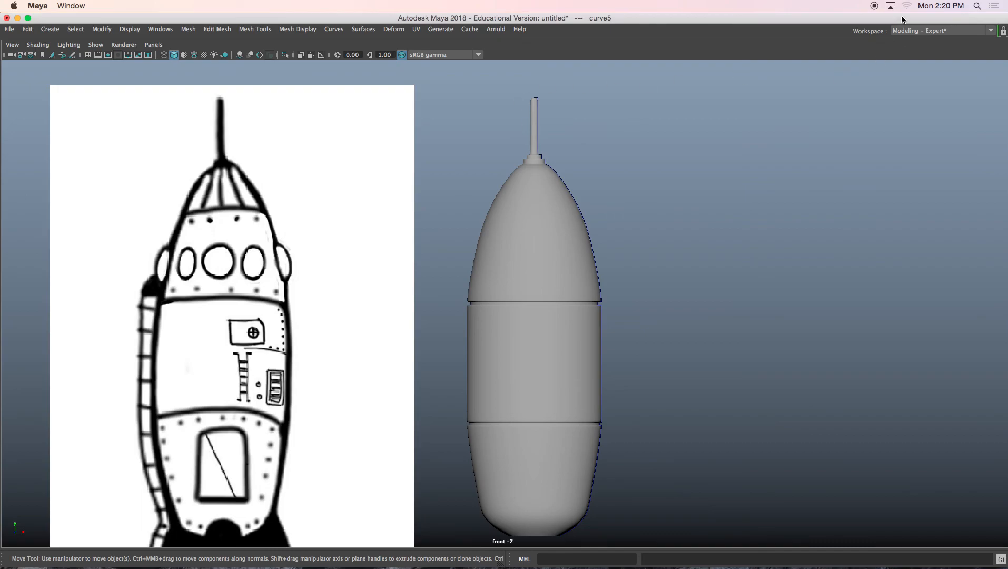